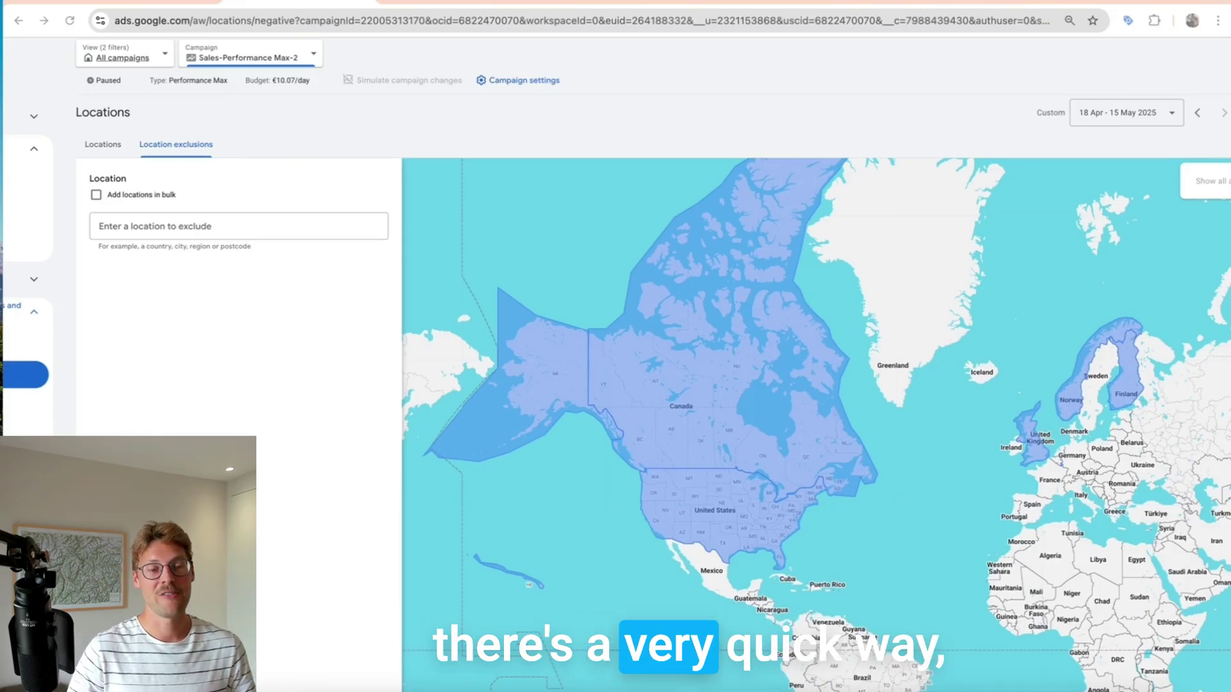
# Review the targeted countries and the Presence location option in the settings of the Sales-Performance Max-2 campaign.
pyautogui.hotkey('ctrl', '-')
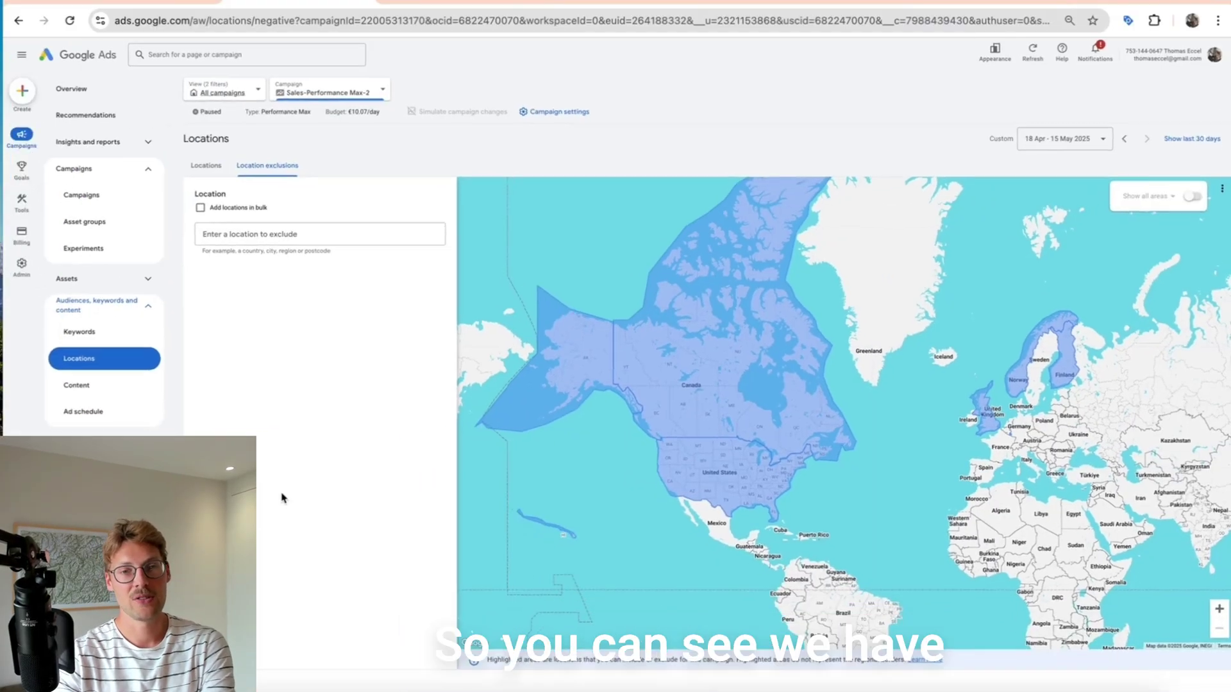
pyautogui.moveTo(1030, 422); pyautogui.dragTo(741, 424)
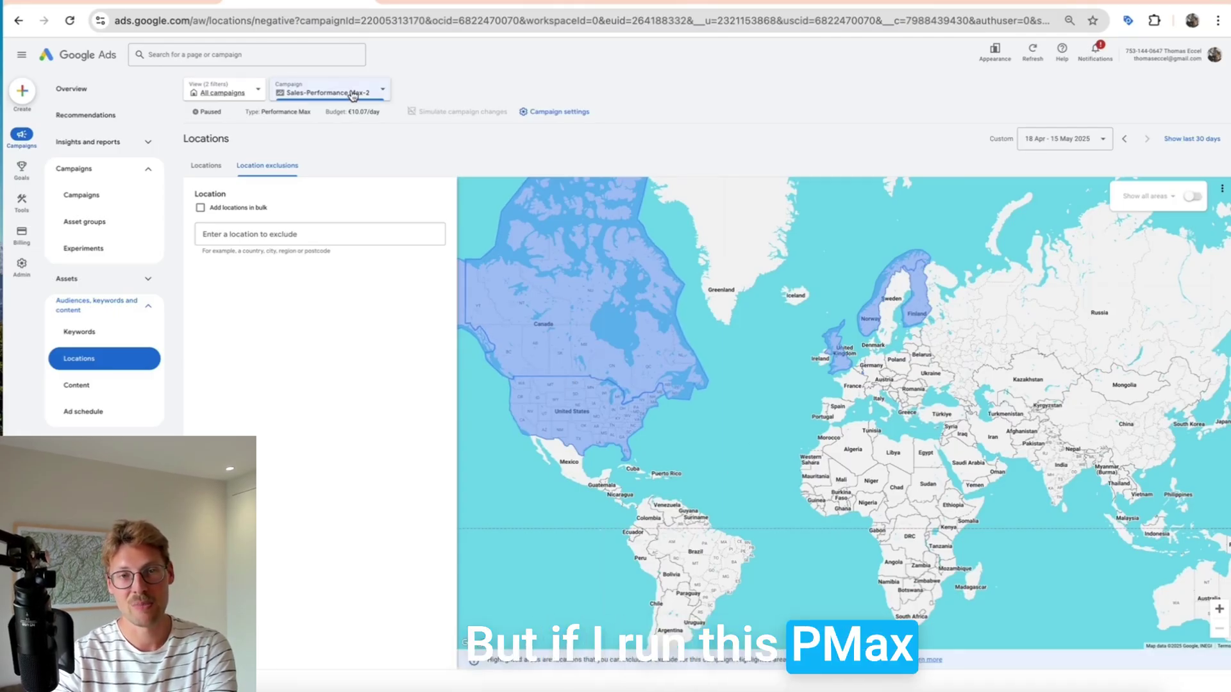
pyautogui.click(559, 112)
pyautogui.hotkey('ctrl', '+')
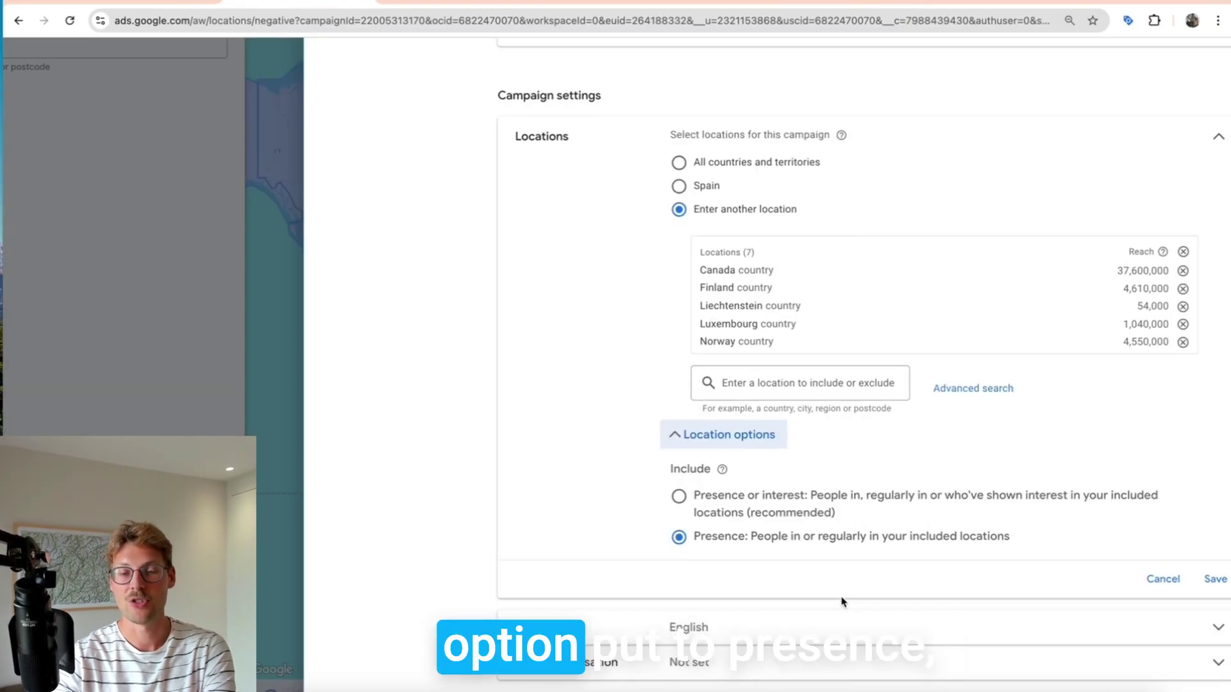
pyautogui.scroll(5, 840, 601)
pyautogui.hscroll(2, 795, 554)
pyautogui.scroll(-5, 693, 535)
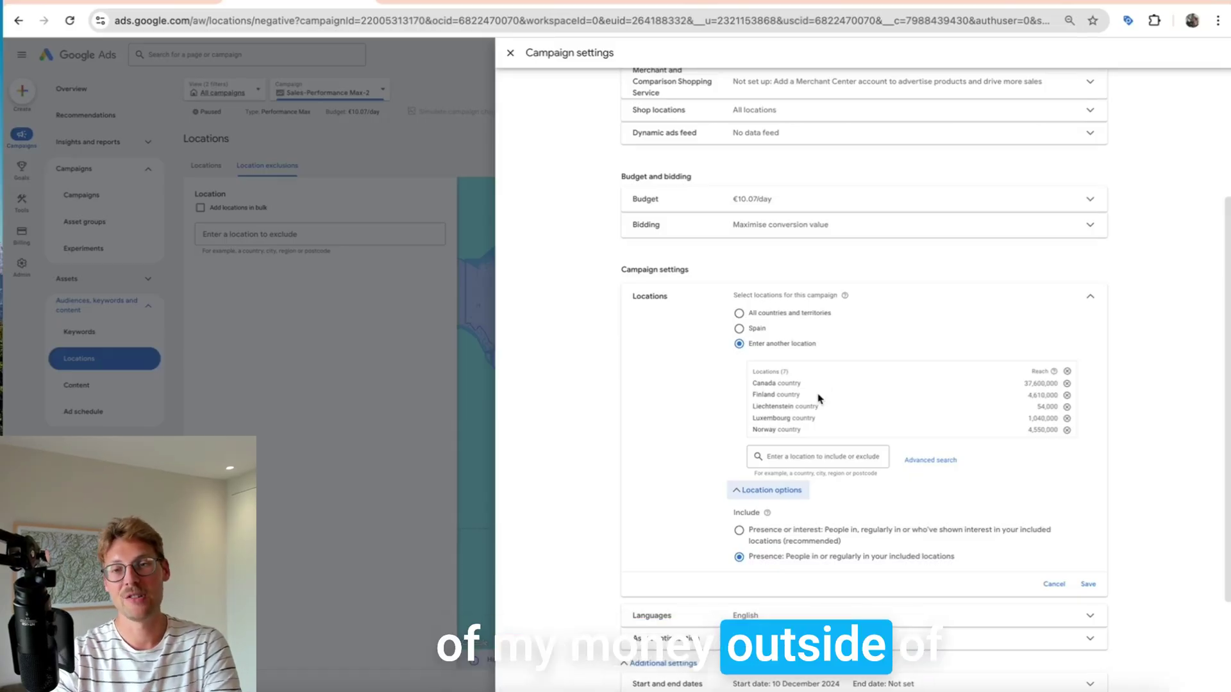
pyautogui.scroll(5, 818, 399)
pyautogui.scroll(-5, 688, 450)
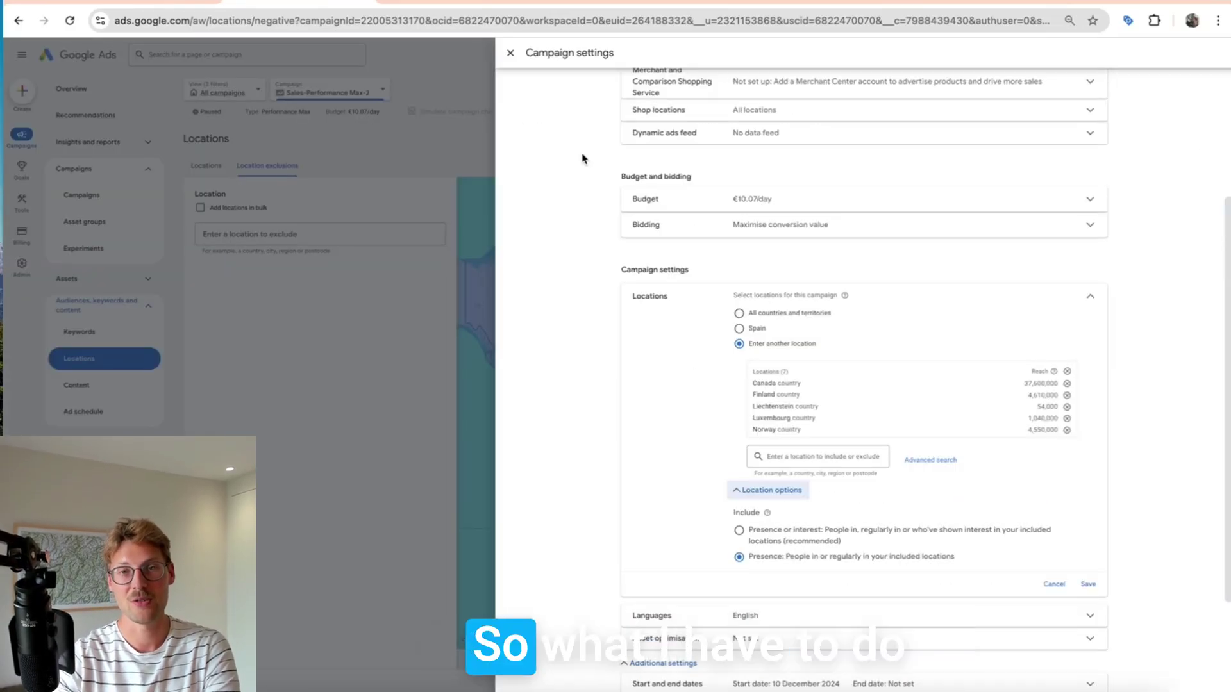
pyautogui.click(510, 54)
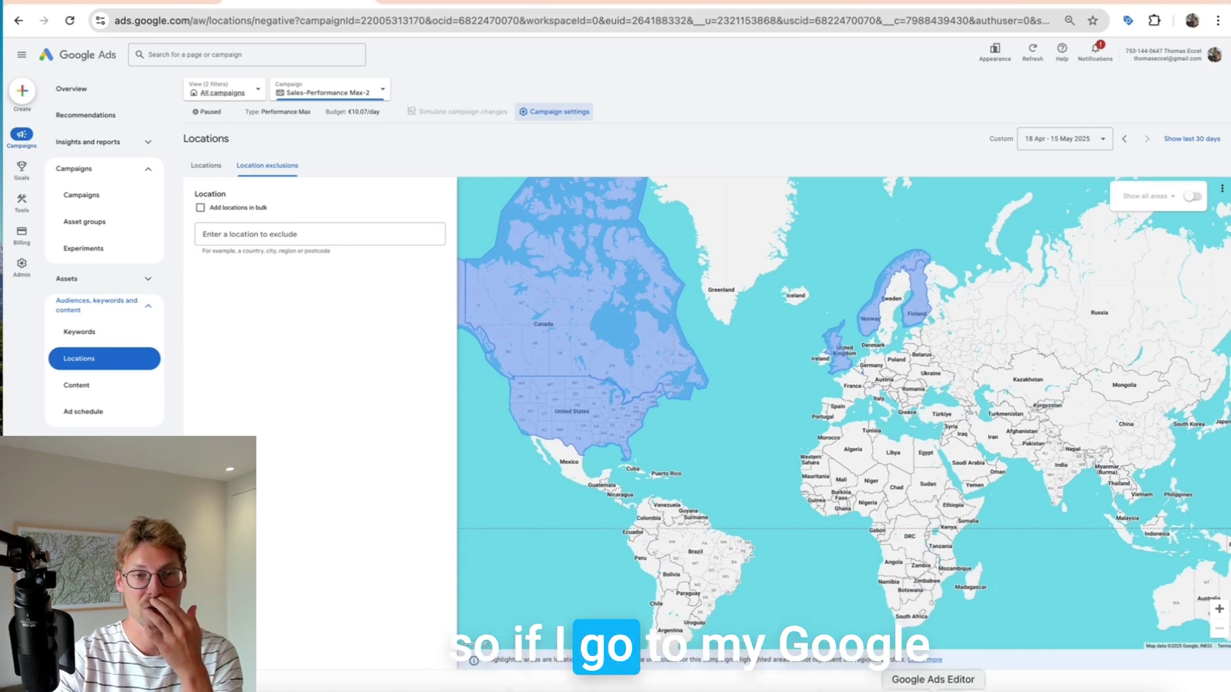
# Switch to Google Ads Editor and copy all negative locations of the [Search] - Google Ads Products campaign.
pyautogui.press('super+Tab')
pyautogui.click(210, 376)
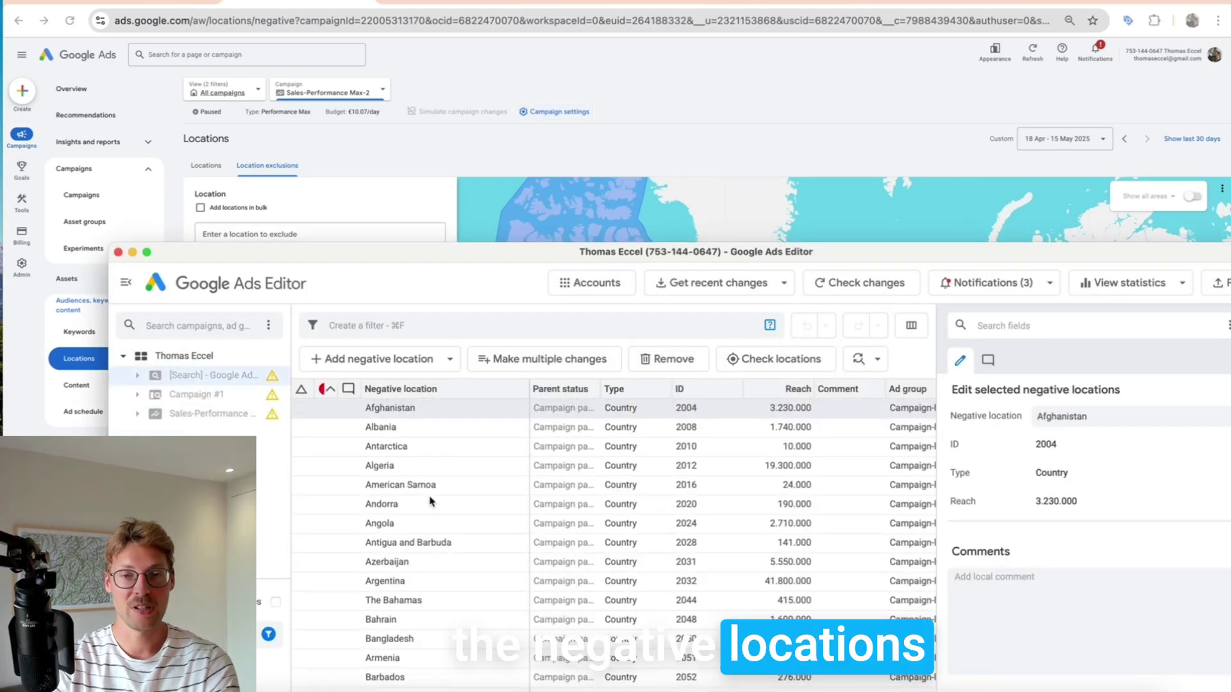
pyautogui.scroll(-20, 431, 502)
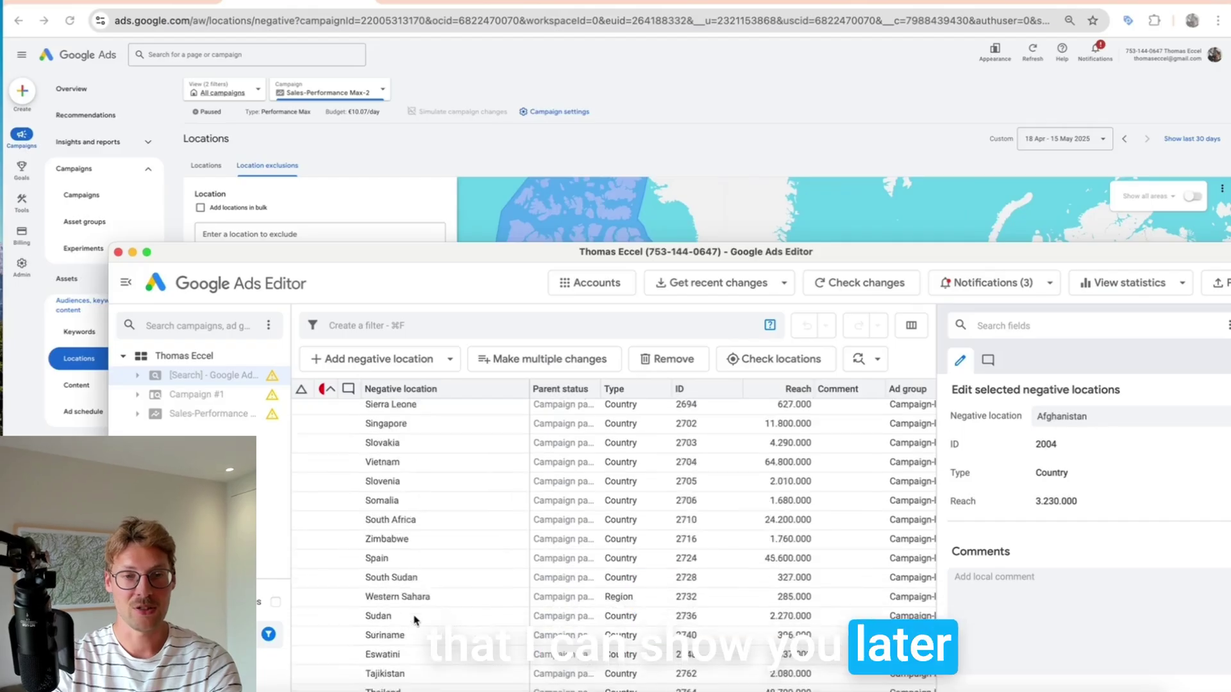
pyautogui.moveTo(517, 250); pyautogui.dragTo(515, 14)
pyautogui.scroll(-10, 402, 673)
pyautogui.press('super+a')
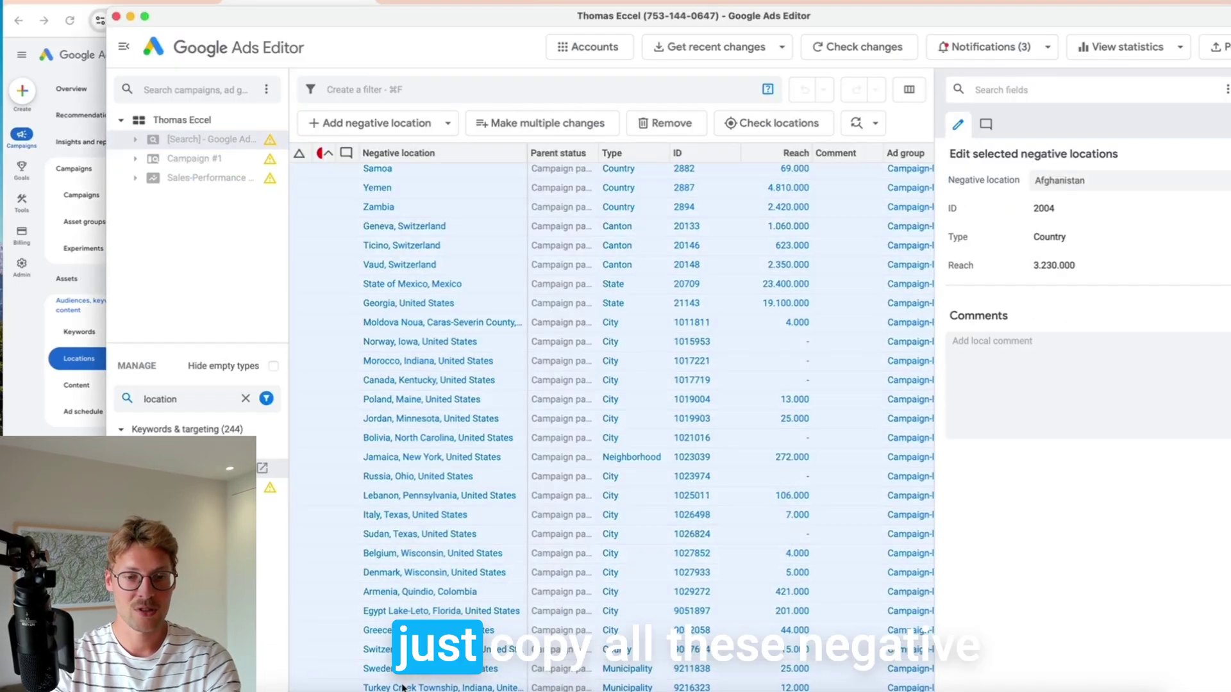
pyautogui.scroll(20, 440, 616)
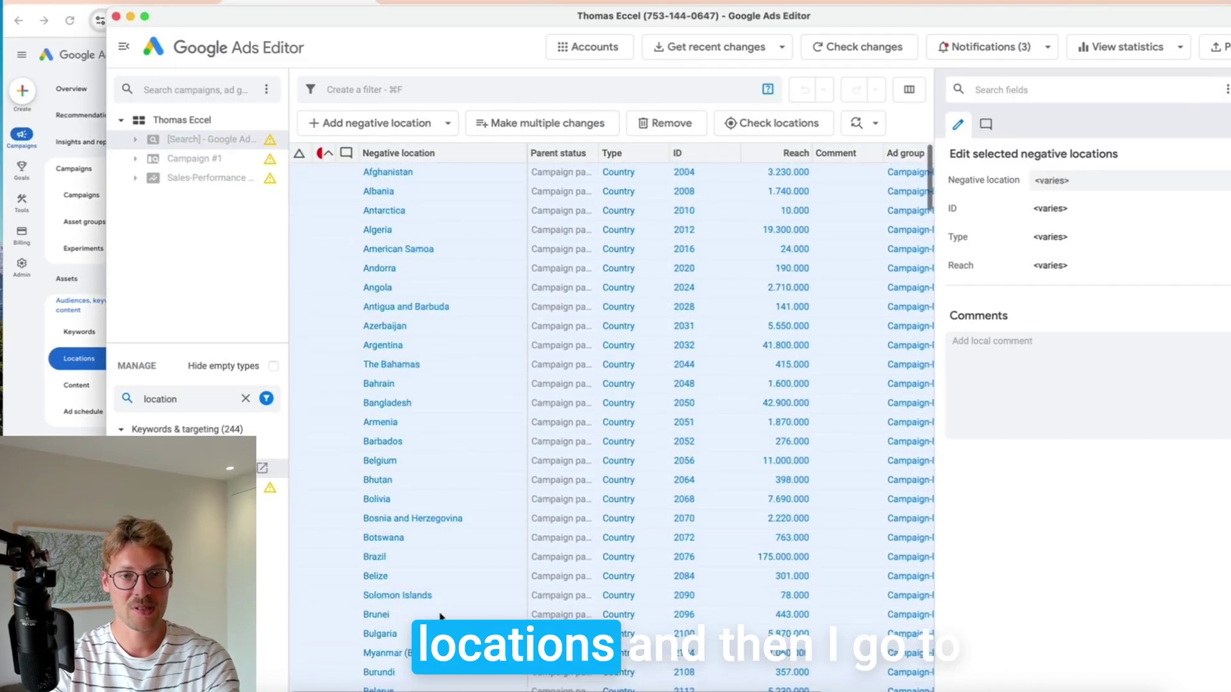
# Import the copied list into Sales-Performance Max-2 as campaign-level negative locations through a bulk change.
pyautogui.click(185, 182)
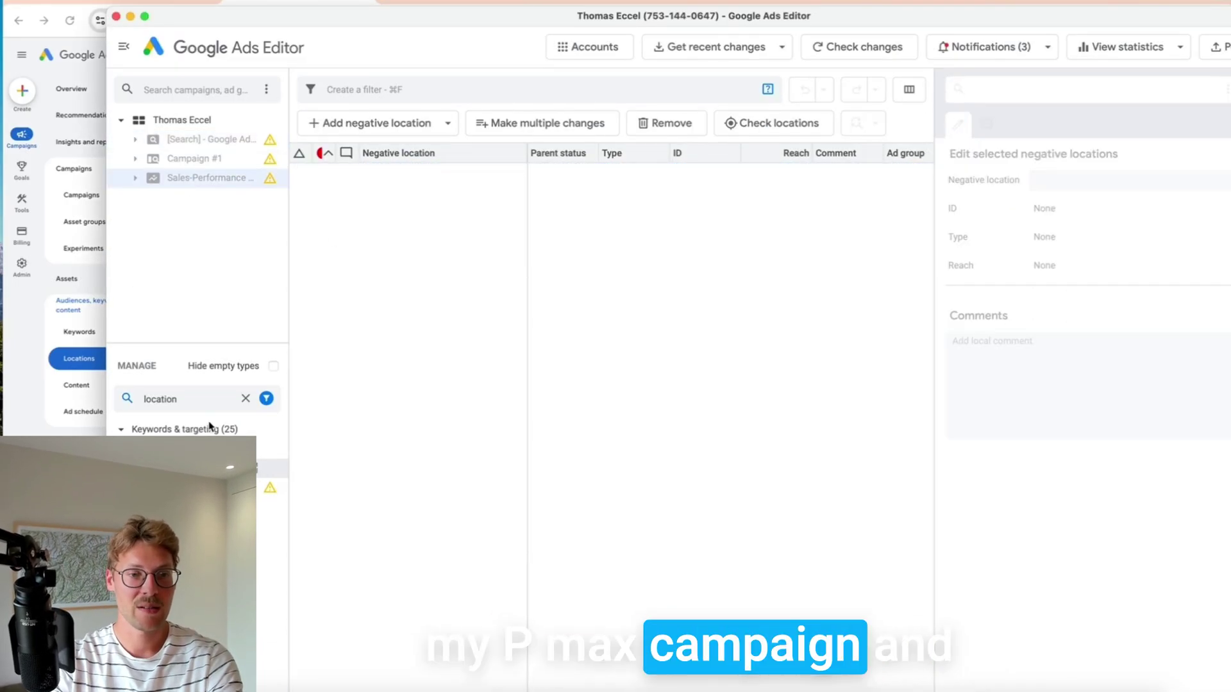
pyautogui.click(532, 131)
pyautogui.press('super+v')
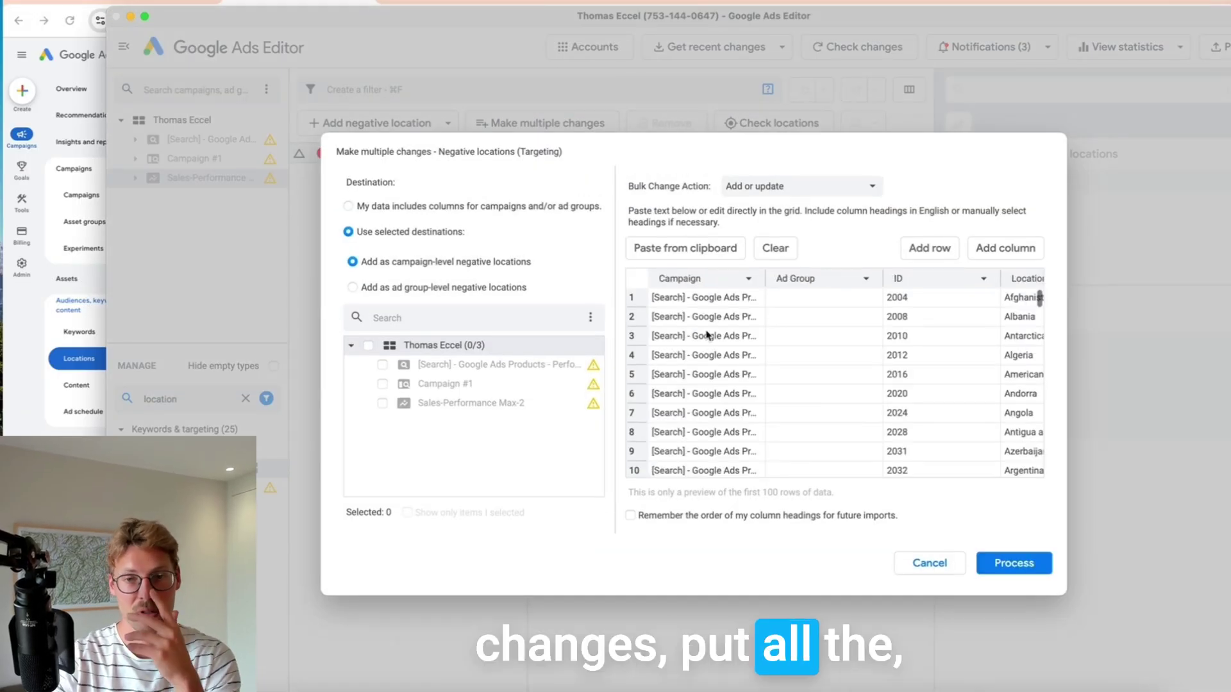
pyautogui.click(382, 403)
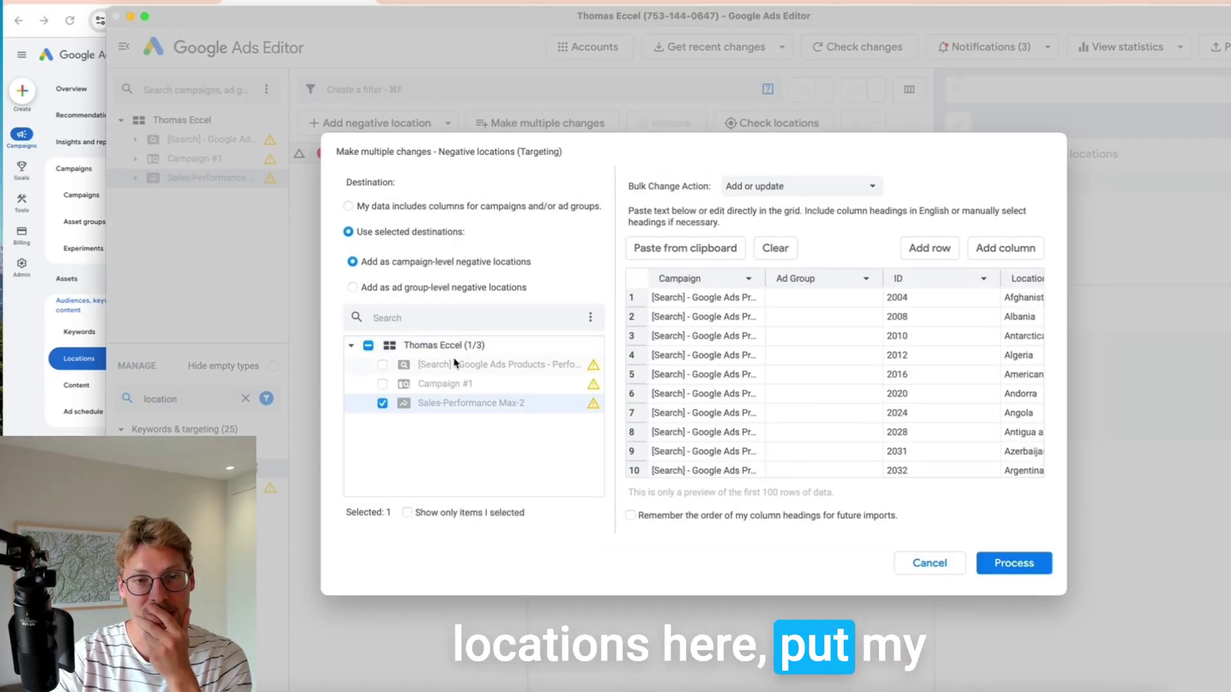
pyautogui.click(1013, 563)
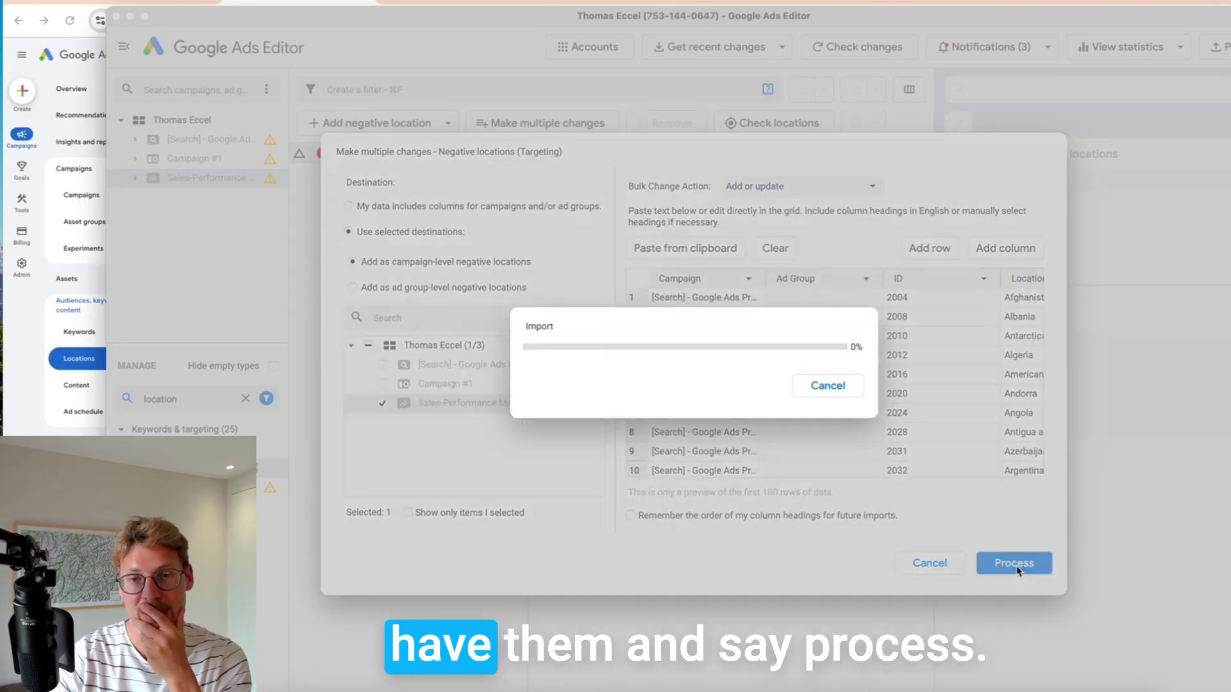
pyautogui.click(939, 564)
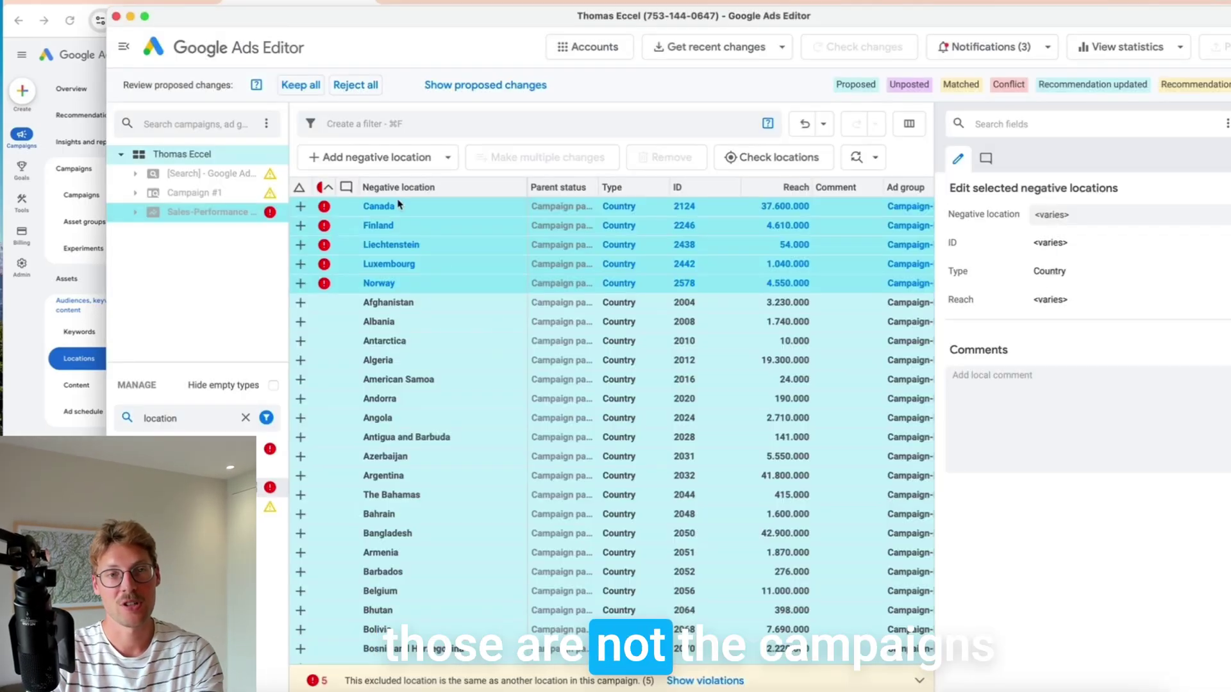
# Keep all proposed changes and remove the targeted countries Canada, Finland, Liechtenstein, Luxembourg and Norway from the negative locations.
pyautogui.click(302, 87)
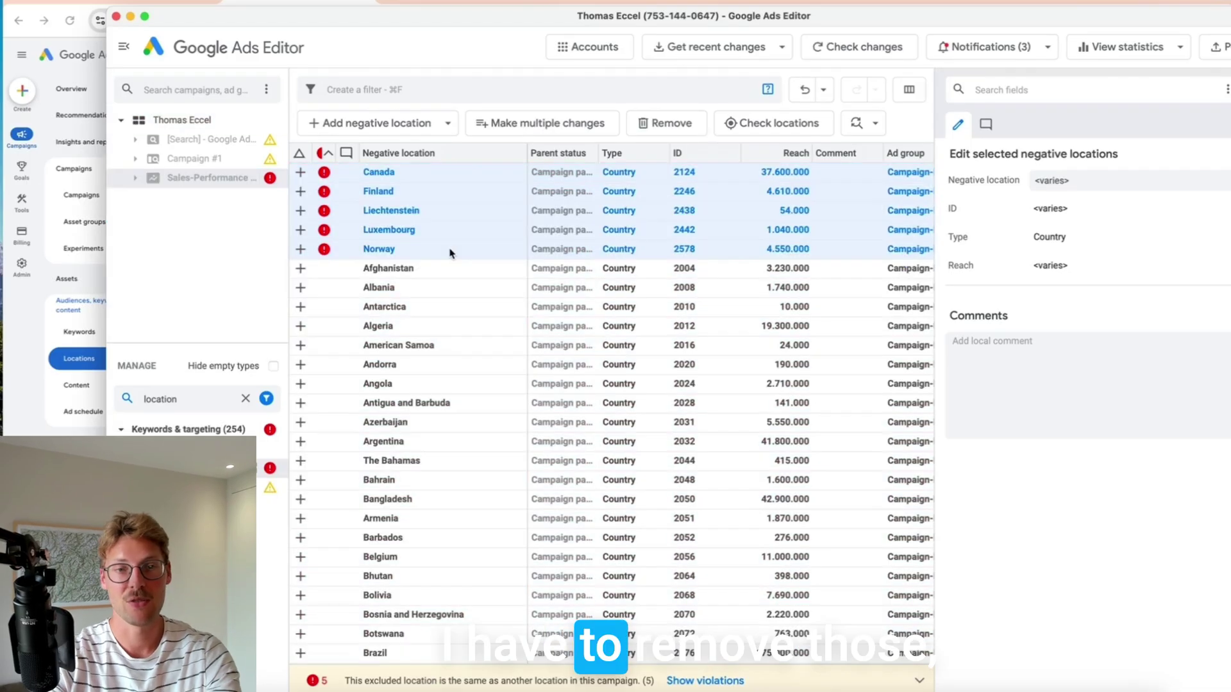
pyautogui.scroll(-20, 426, 370)
pyautogui.scroll(-10, 423, 370)
pyautogui.scroll(20, 423, 370)
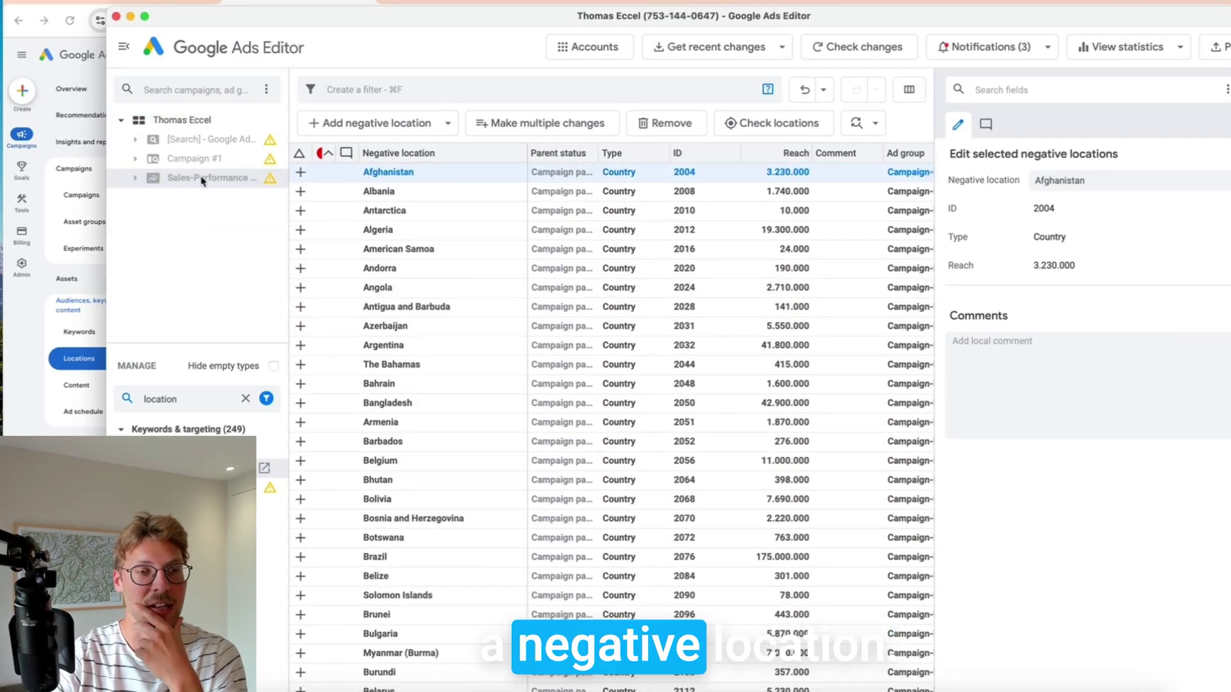
# Post the new negative locations to the Google Ads account and dismiss the posting summary.
pyautogui.click(1226, 52)
pyautogui.click(835, 525)
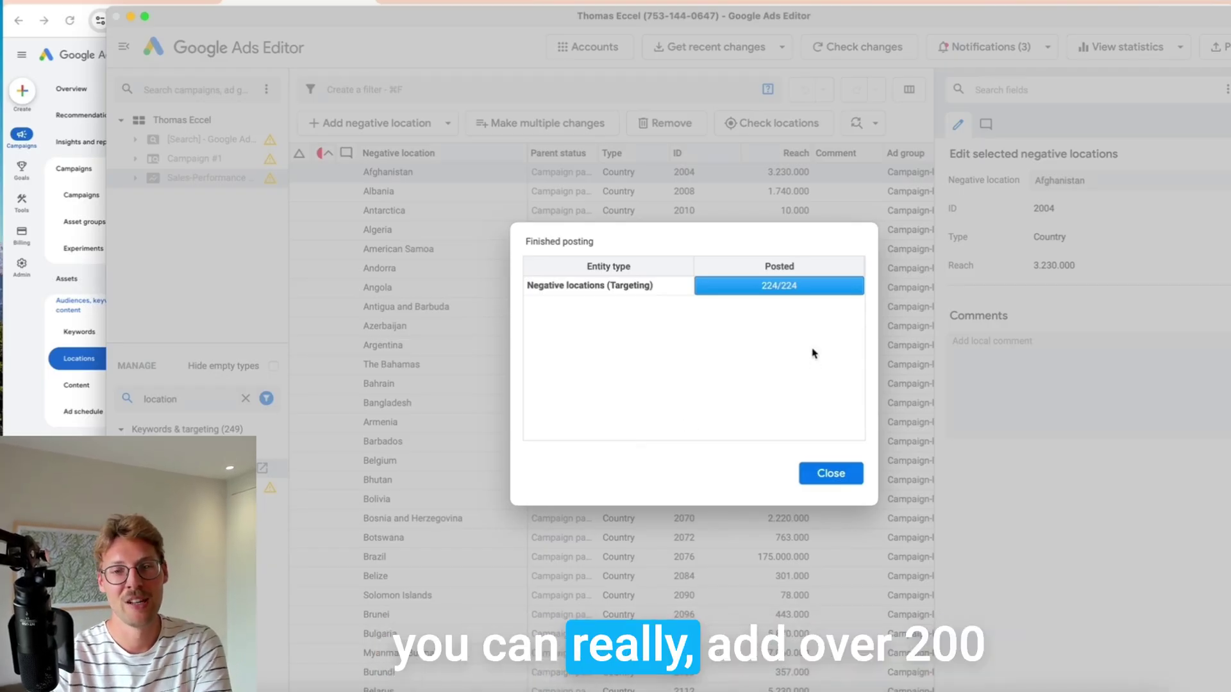
pyautogui.click(830, 475)
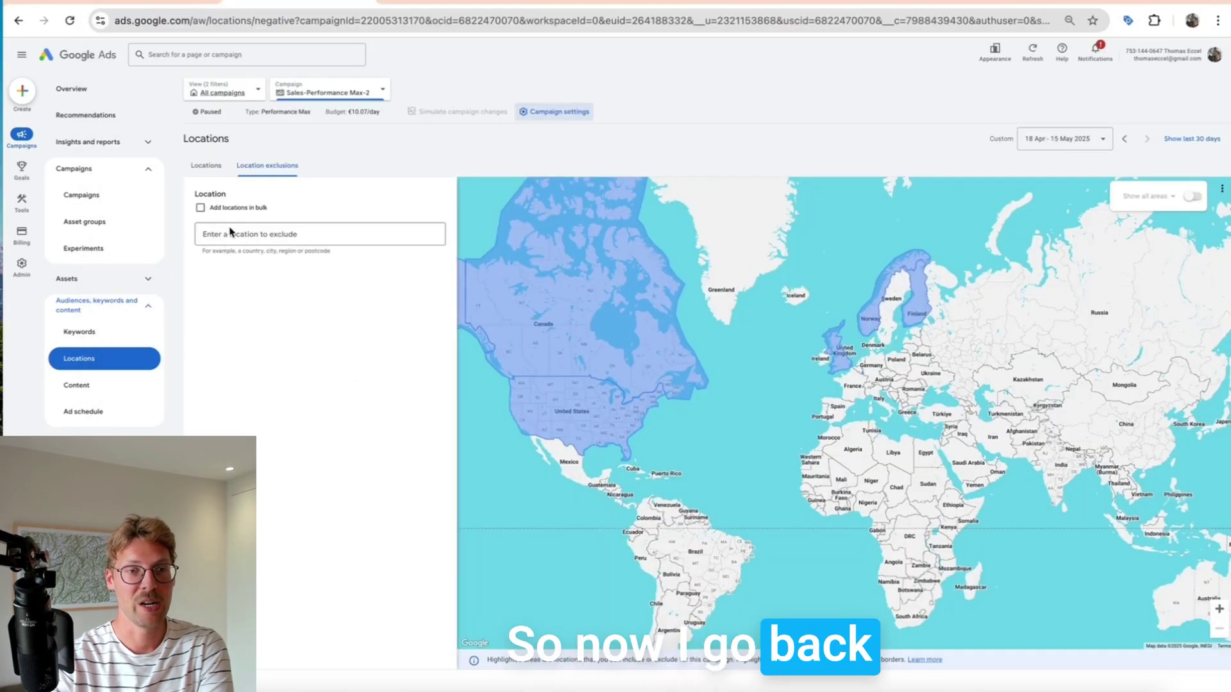
# Return to Google Ads in the browser, reload the location exclusions page and inspect the map across Europe and North America.
pyautogui.click(338, 16)
pyautogui.press('Return')
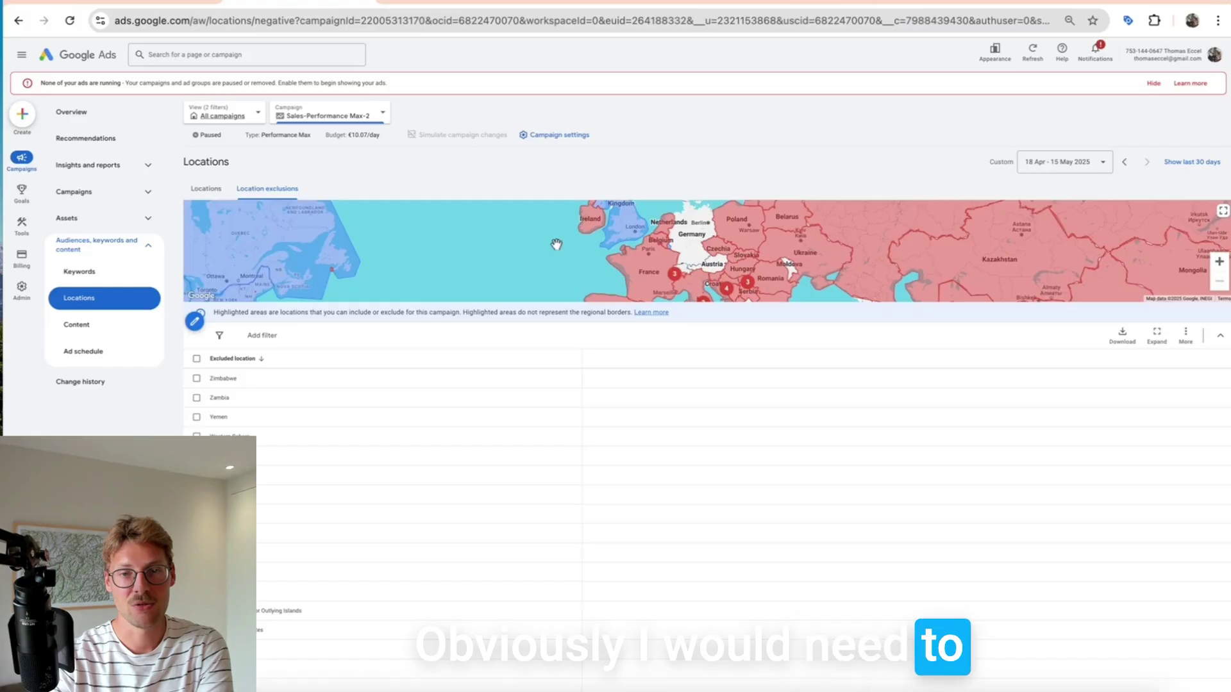
pyautogui.moveTo(555, 244); pyautogui.dragTo(536, 280)
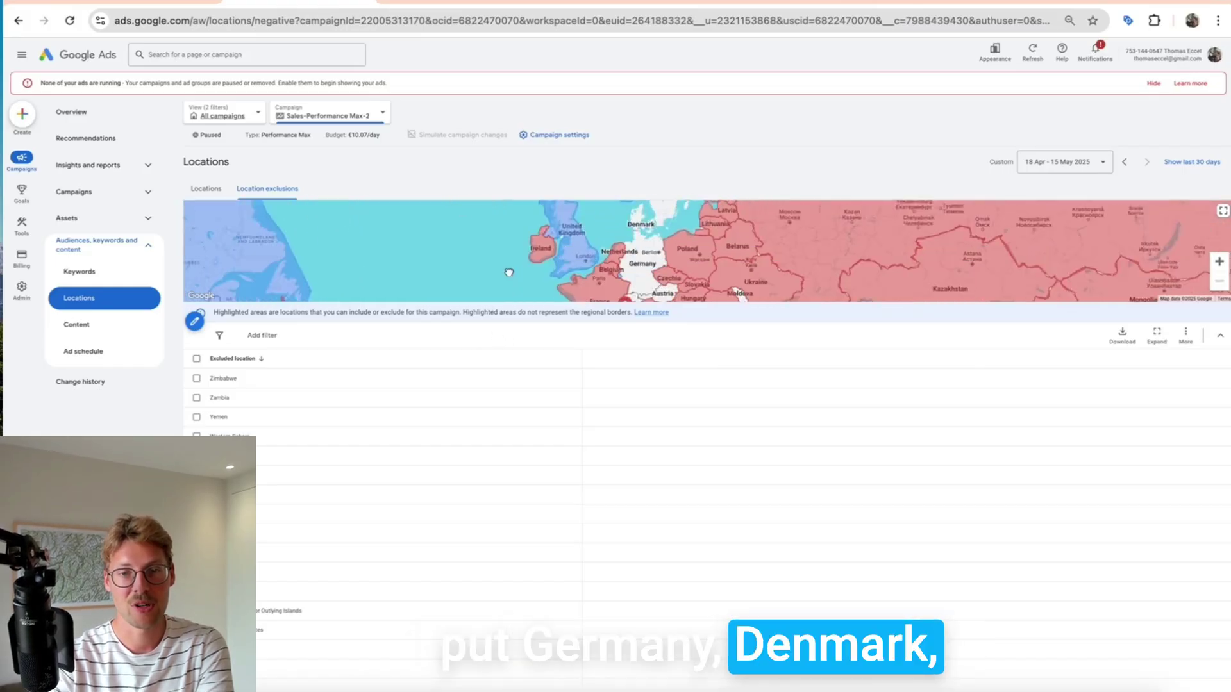
pyautogui.moveTo(502, 254); pyautogui.dragTo(475, 275)
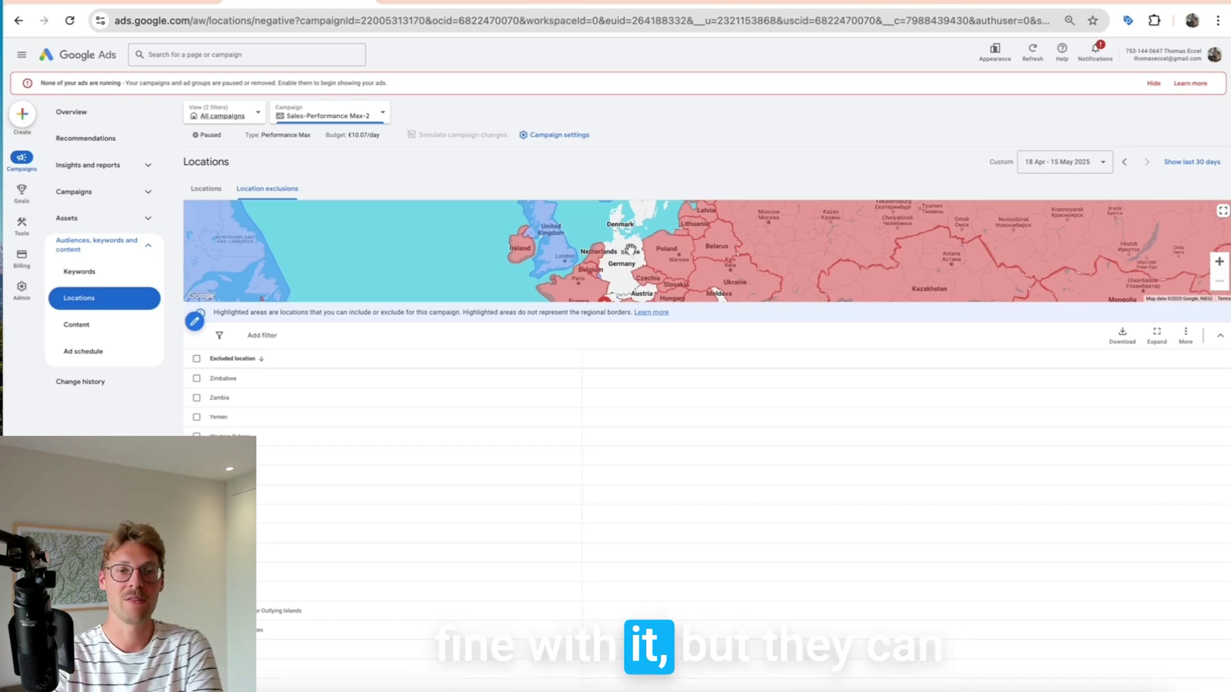
pyautogui.moveTo(572, 261); pyautogui.dragTo(582, 241)
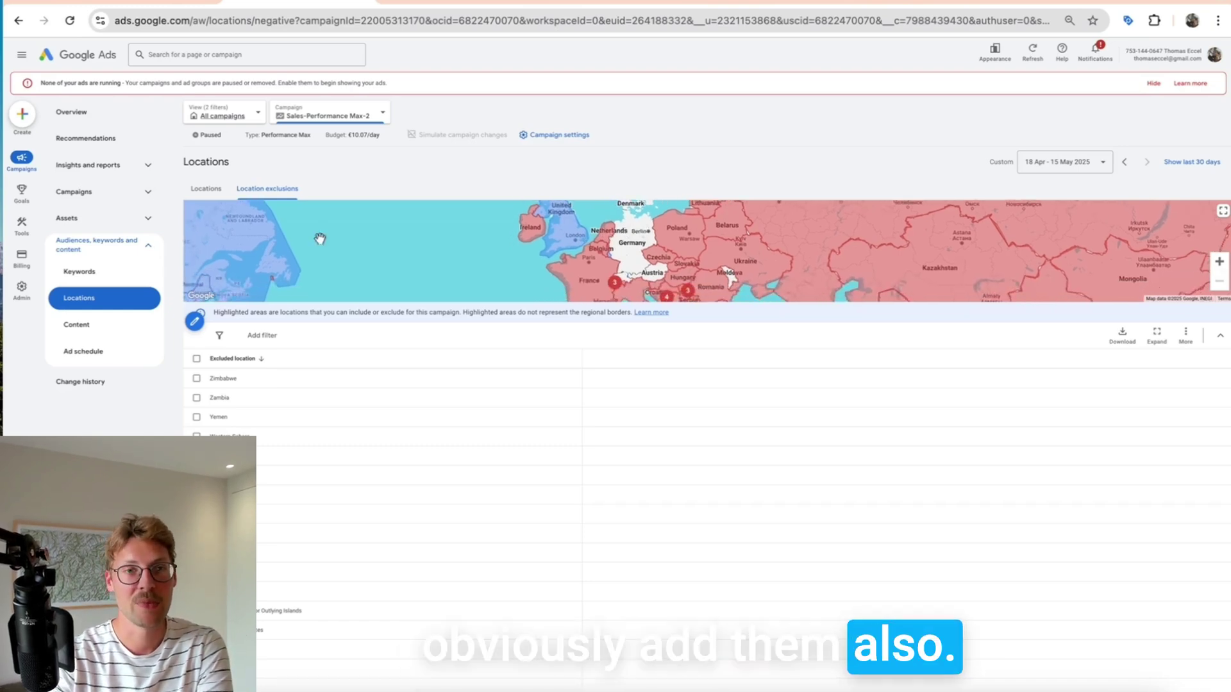
pyautogui.moveTo(272, 278); pyautogui.dragTo(596, 269)
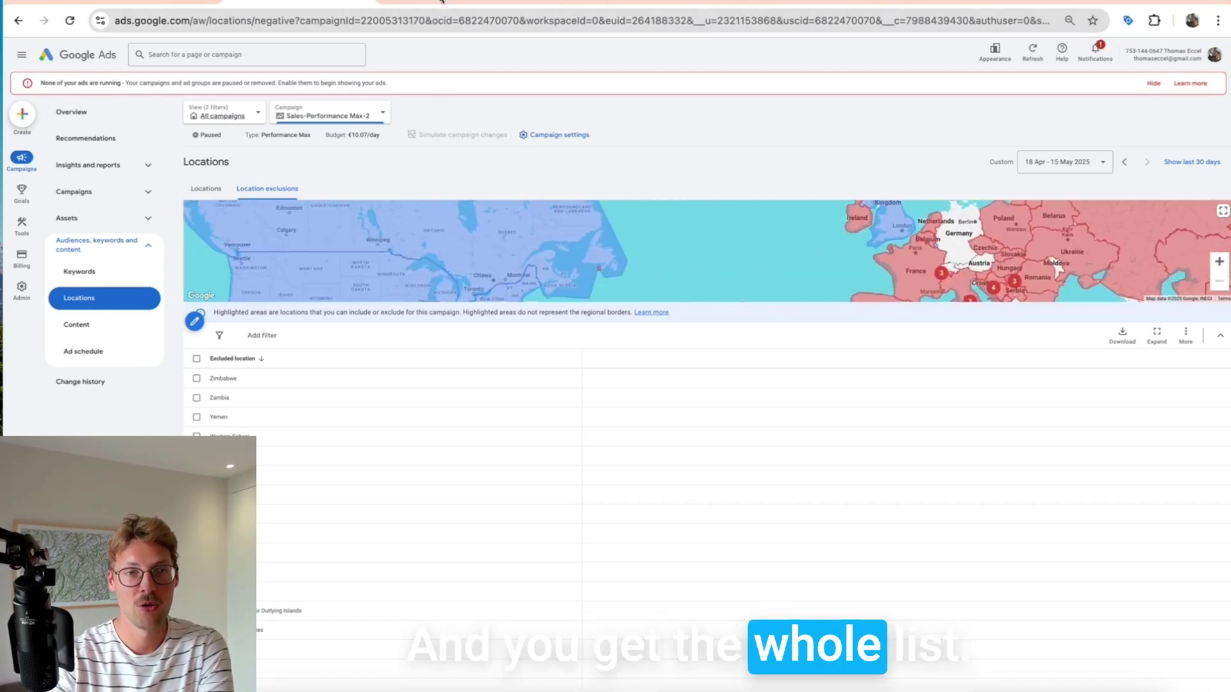
# Find the Location Exclusion List - Editor Friendly product in the web shop and examine its description and sample list.
pyautogui.click(441, 1)
pyautogui.scroll(-7, 315, 453)
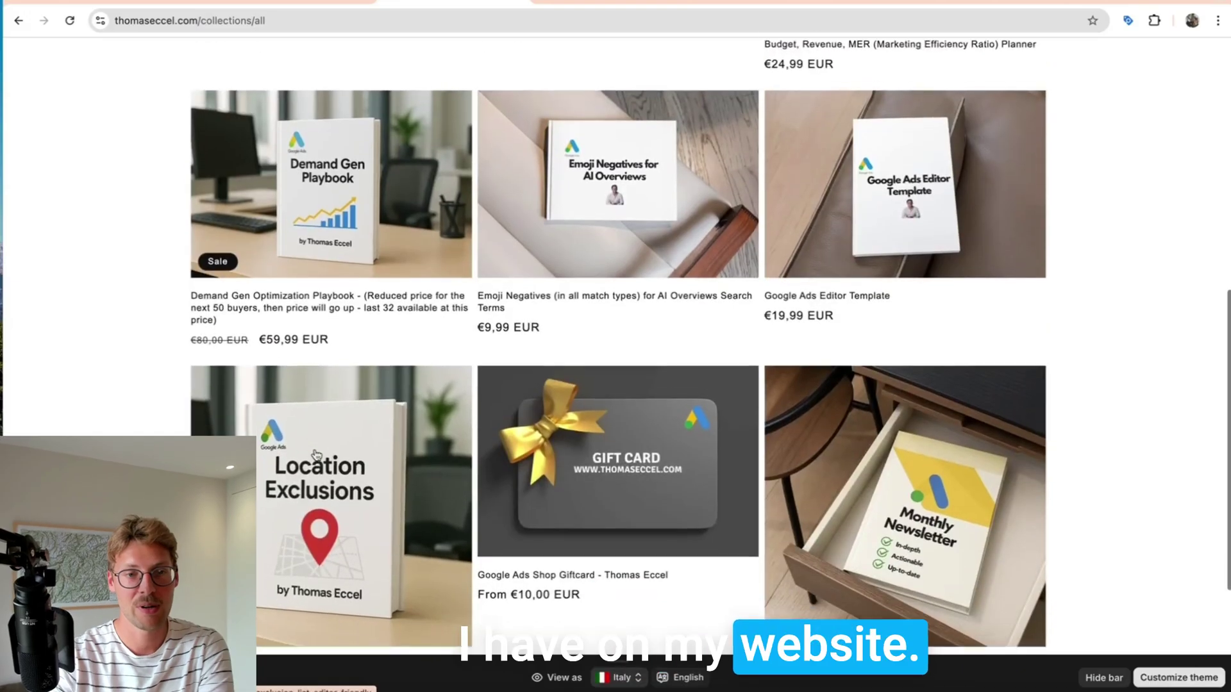
pyautogui.scroll(-4, 315, 454)
pyautogui.scroll(1, 315, 453)
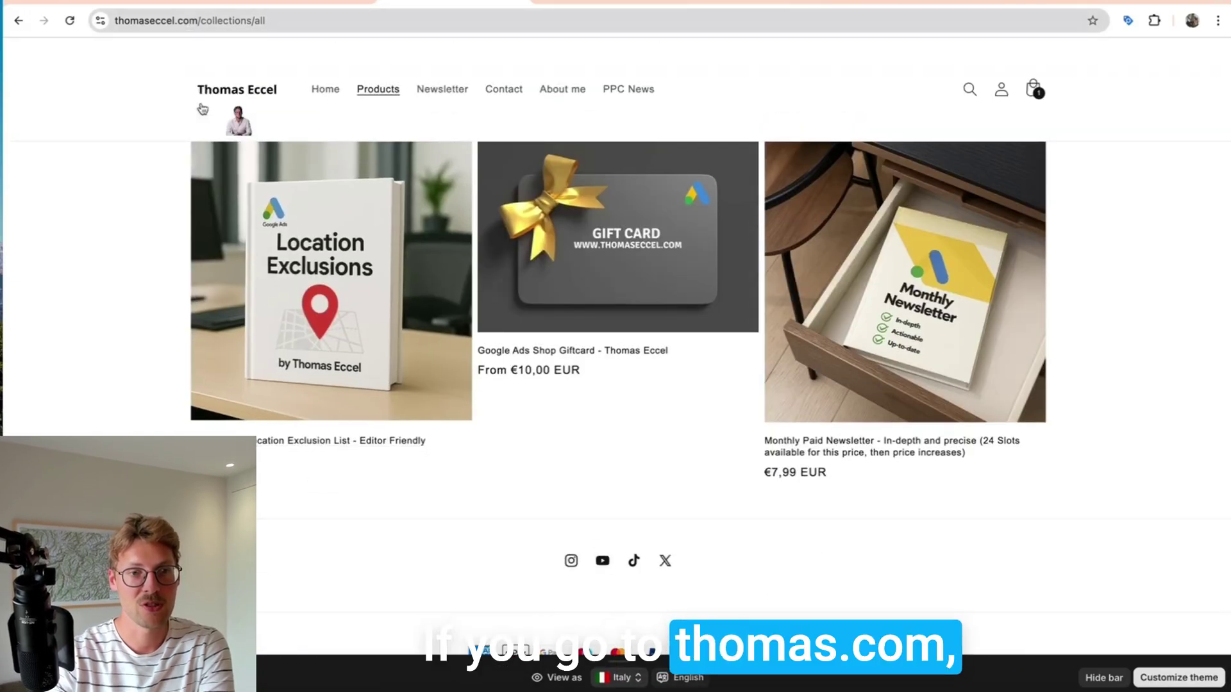
pyautogui.click(332, 282)
pyautogui.scroll(-10, 494, 416)
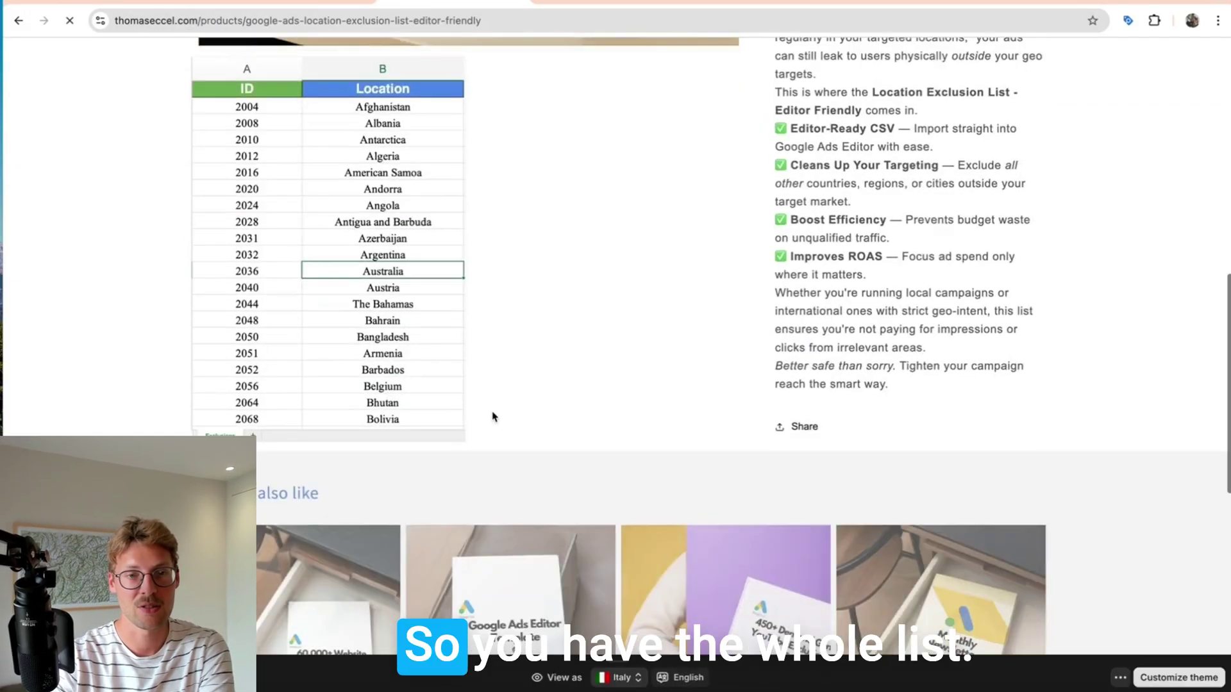
pyautogui.scroll(1, 449, 352)
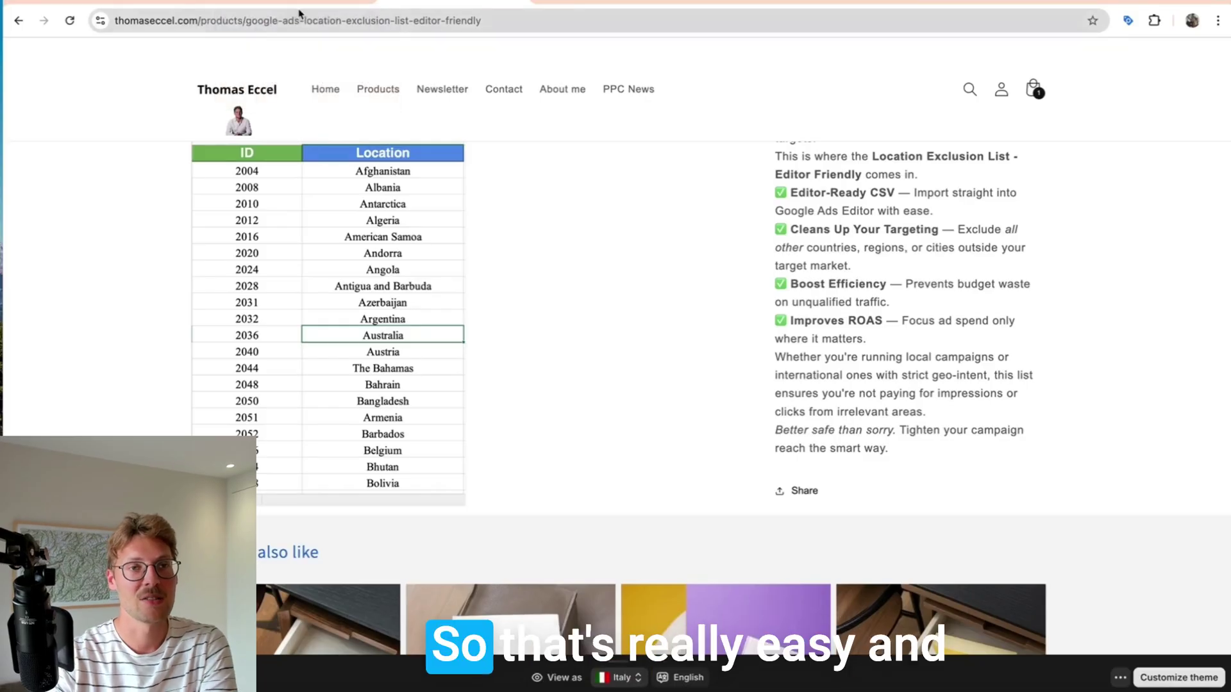
# Go back to Google Ads and open the Content page for all campaigns.
pyautogui.click(293, 5)
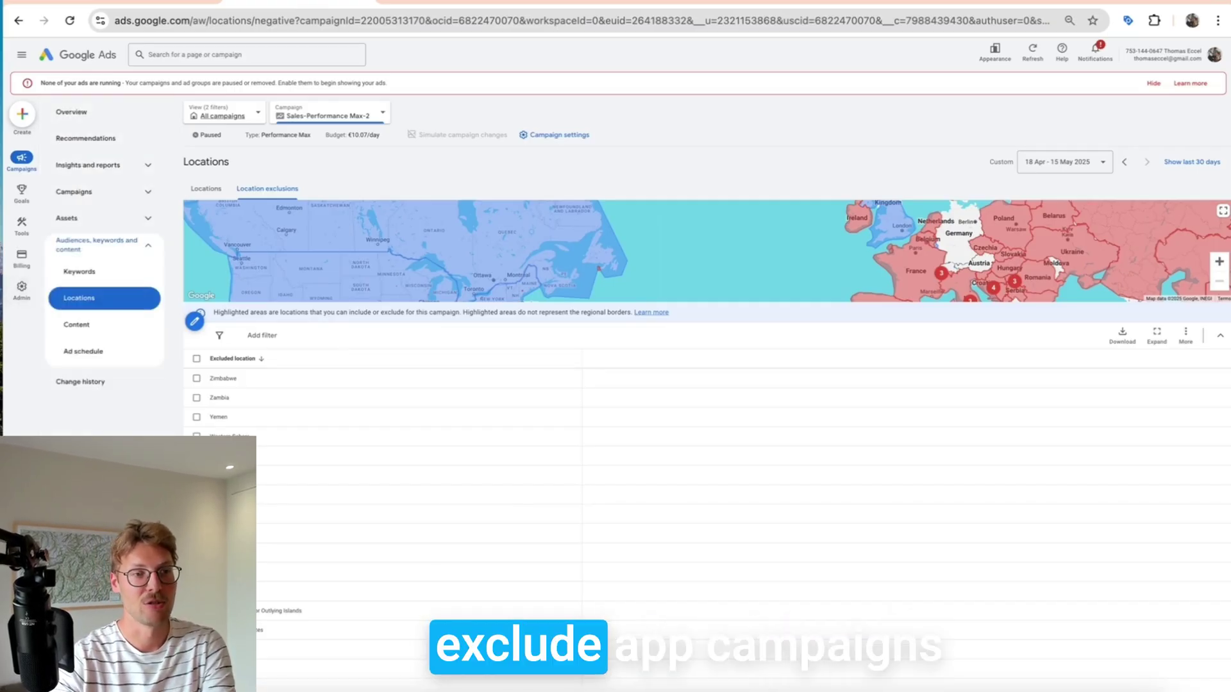
pyautogui.moveTo(22, 300)
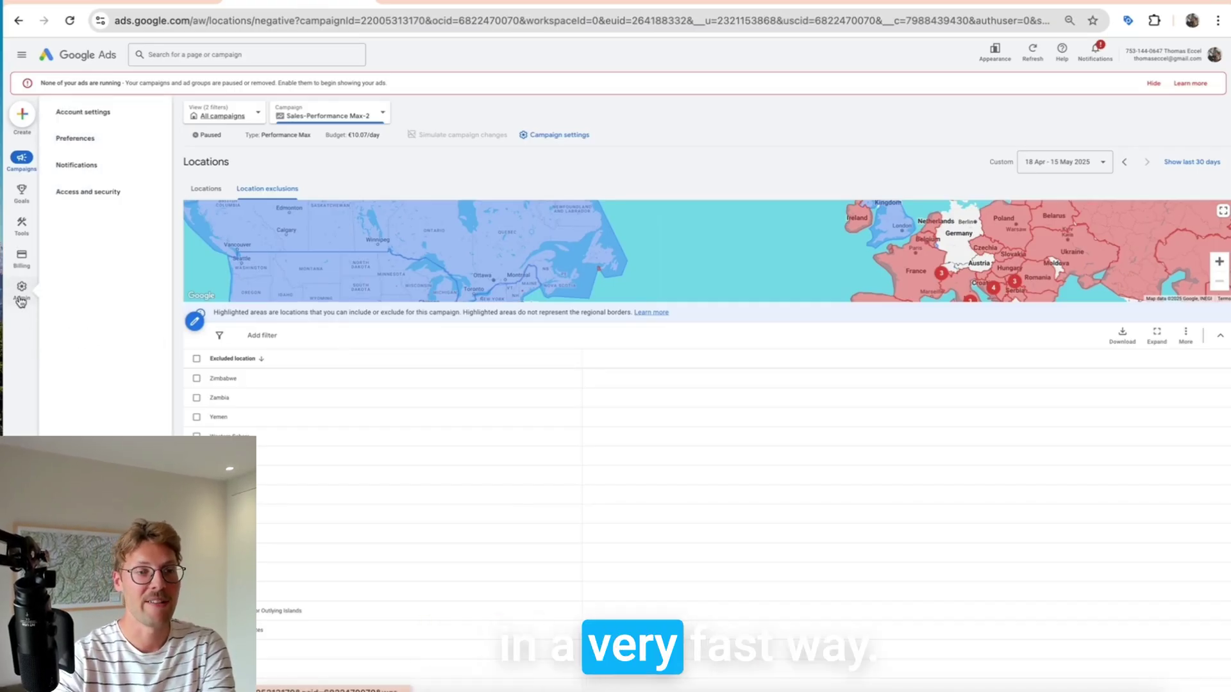
pyautogui.click(22, 159)
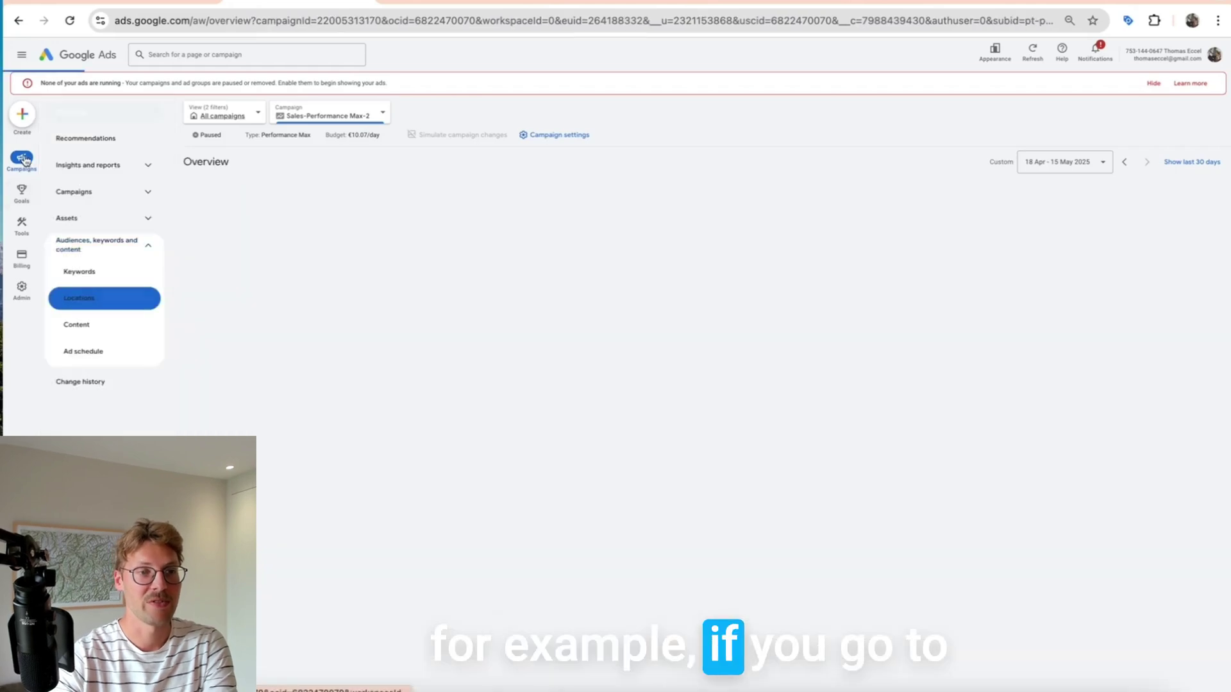
pyautogui.click(95, 193)
pyautogui.click(96, 218)
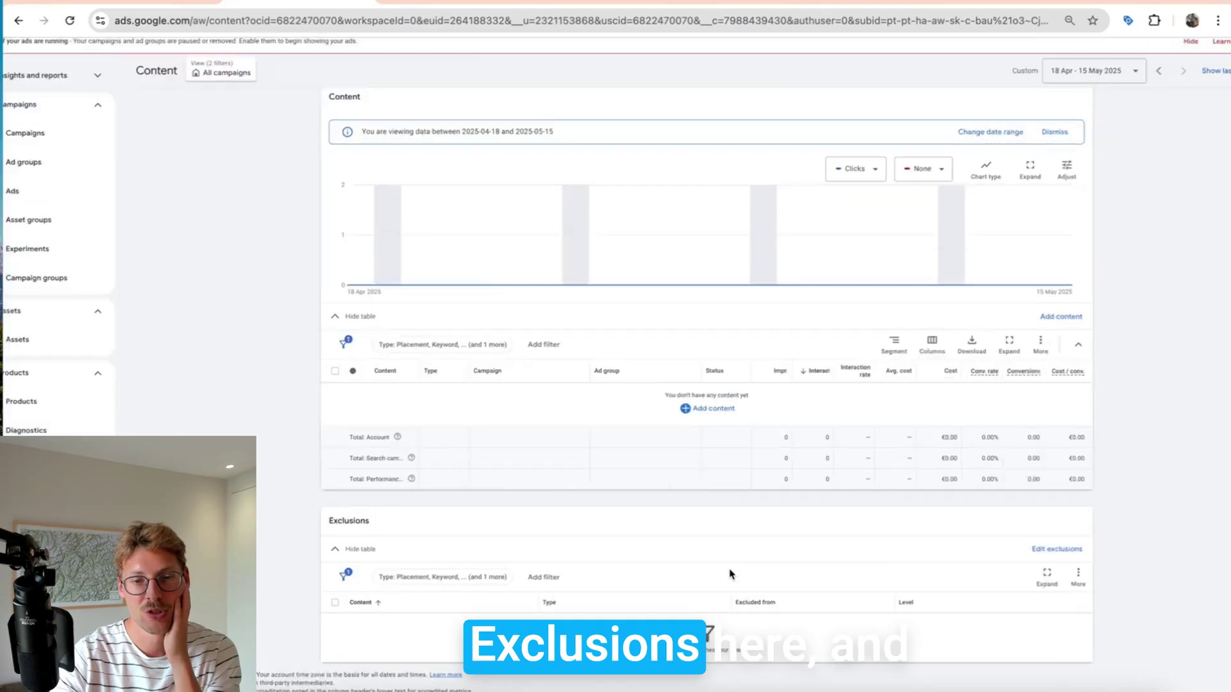
# Edit the exclusions at account level and open the Apple App Store app categories for browsing.
pyautogui.keyDown('ctrl'); pyautogui.scroll(5, 736, 572); pyautogui.keyUp('ctrl')
pyautogui.click(1021, 539)
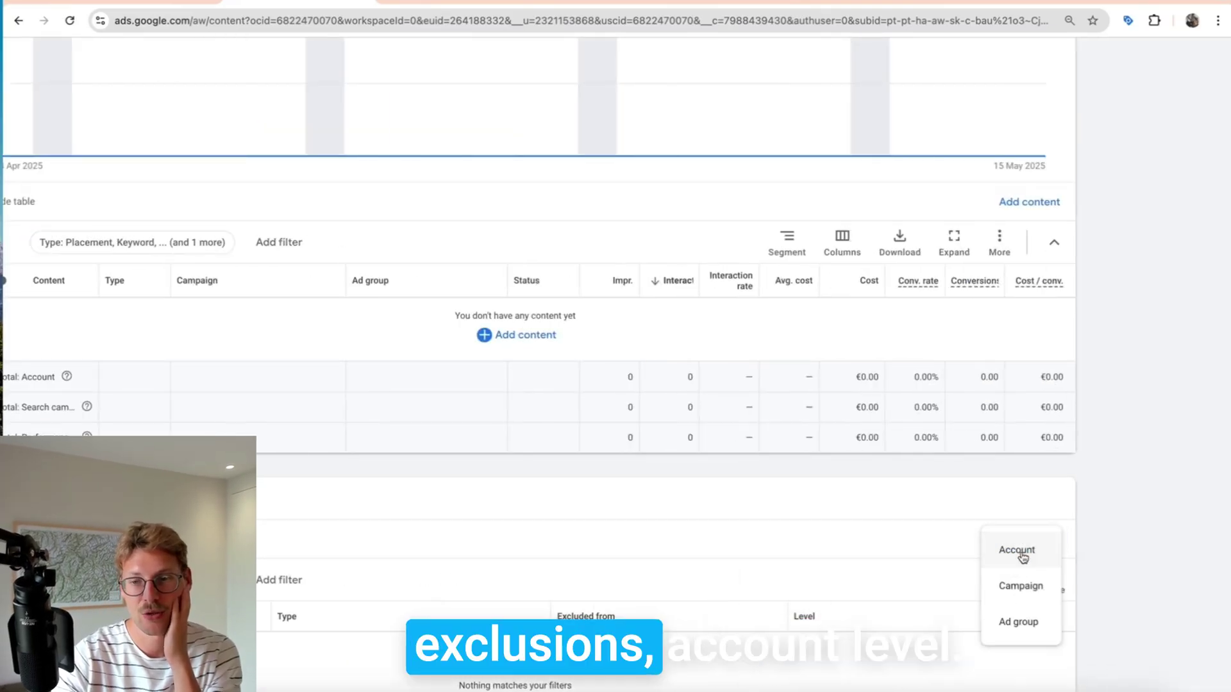
pyautogui.click(1019, 548)
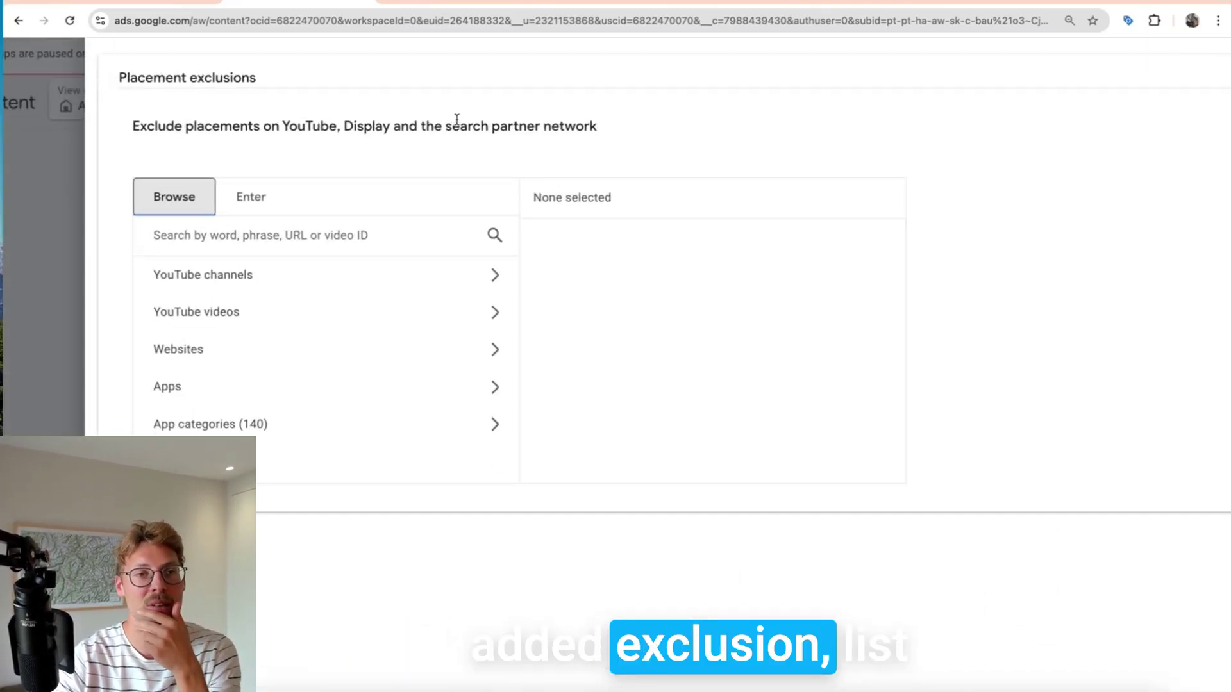
pyautogui.click(301, 426)
pyautogui.scroll(-3, 250, 297)
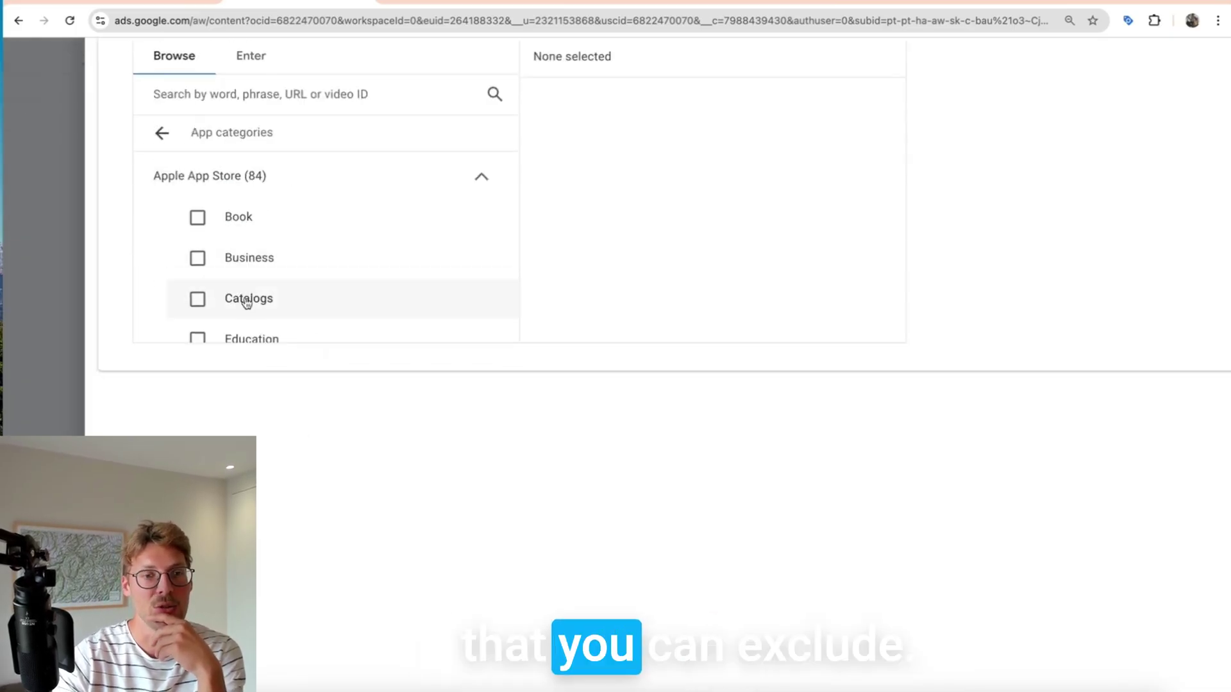
pyautogui.scroll(1, 247, 305)
pyautogui.click(204, 251)
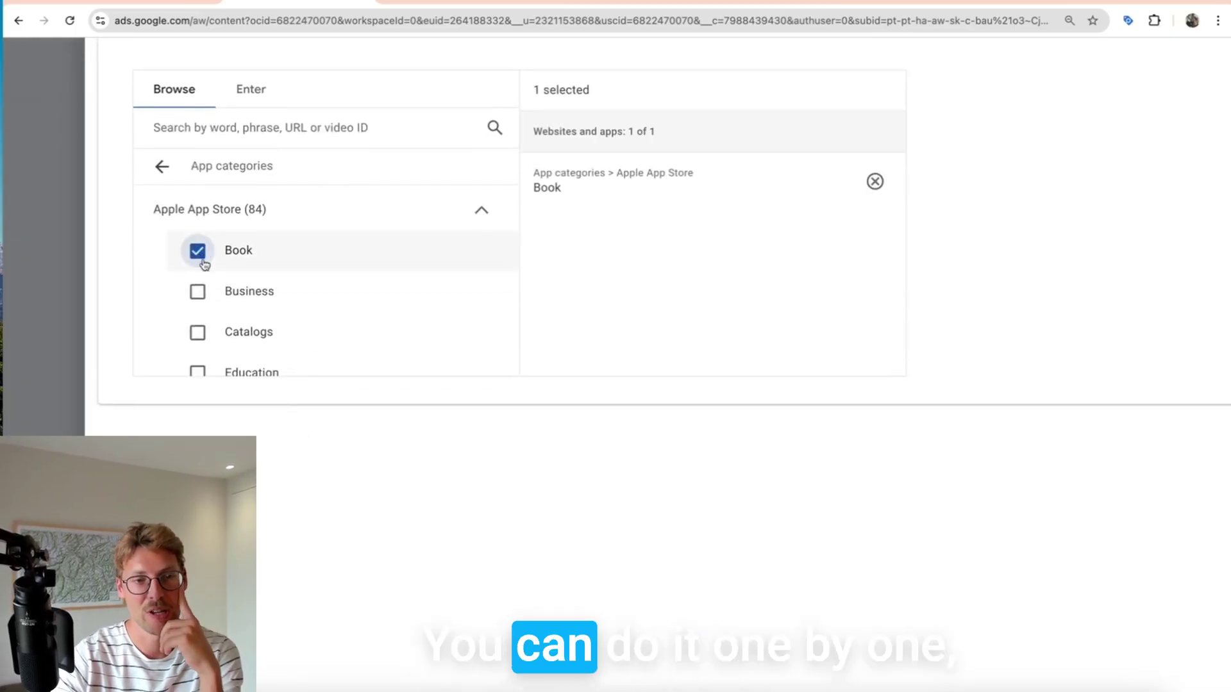
pyautogui.click(198, 292)
pyautogui.click(197, 331)
pyautogui.click(197, 251)
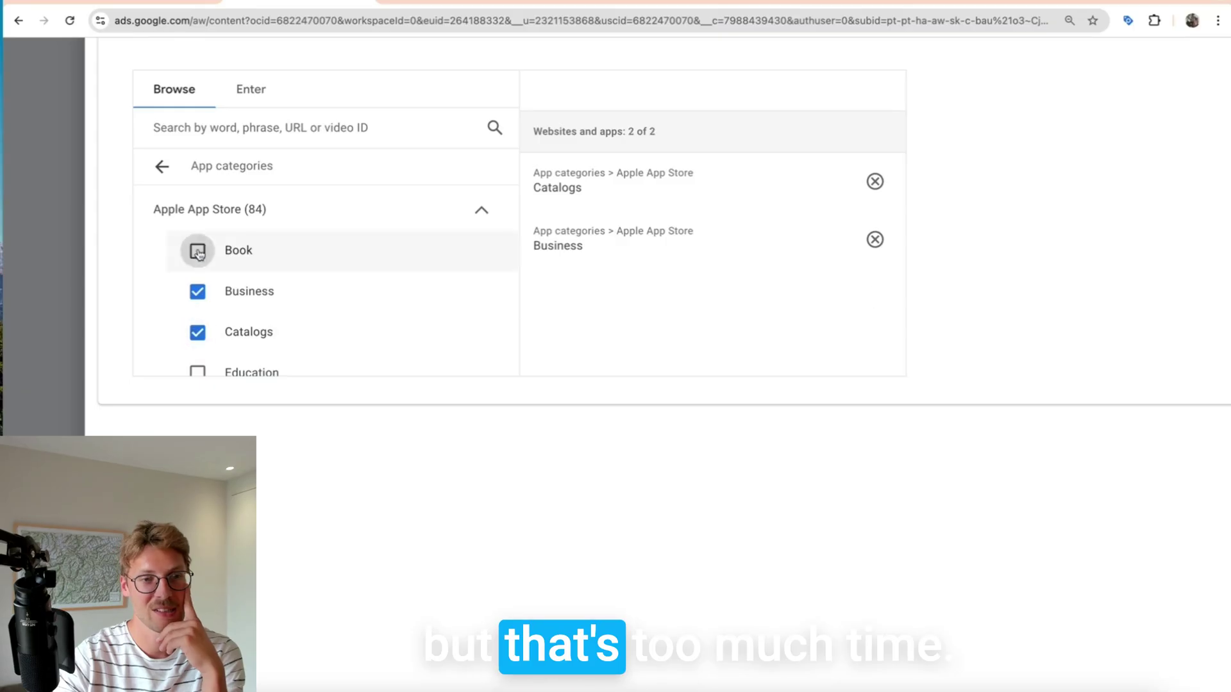
pyautogui.click(198, 292)
pyautogui.click(198, 334)
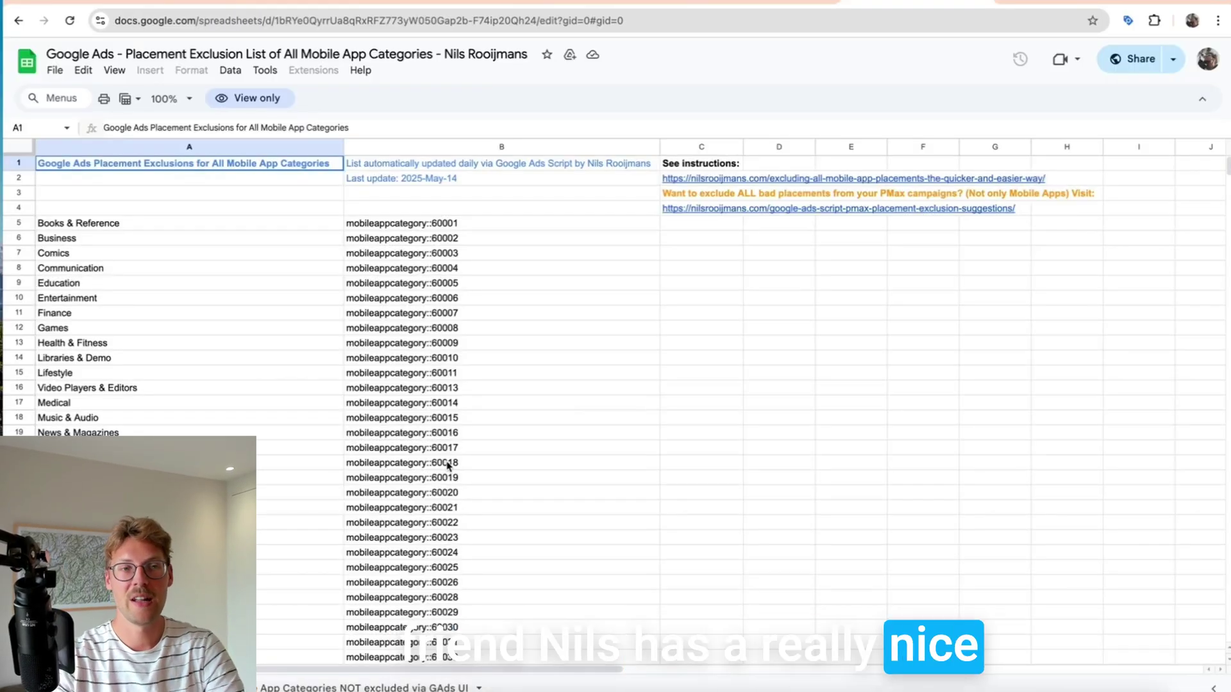
# In the Google Sheets placement exclusion list, copy all mobile app category codes in B5:B149.
pyautogui.click(478, 226)
pyautogui.scroll(-5, 468, 343)
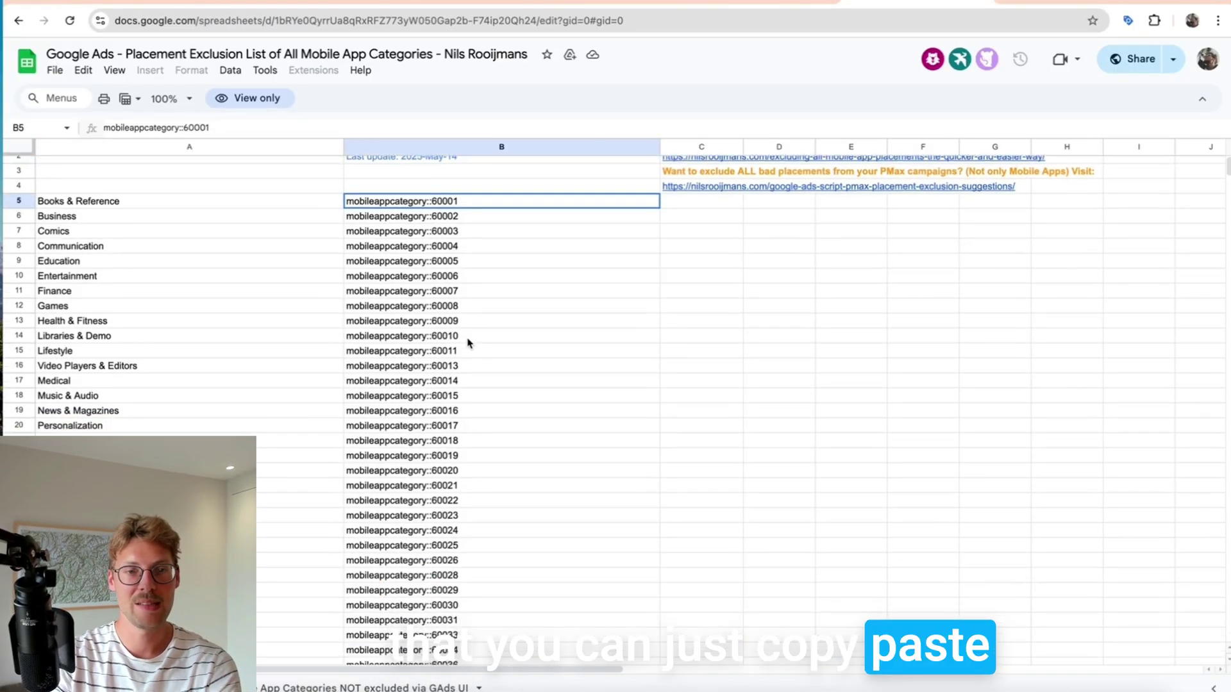
pyautogui.scroll(-8, 467, 343)
pyautogui.hotkey('ctrl', 'shift', 'Down')
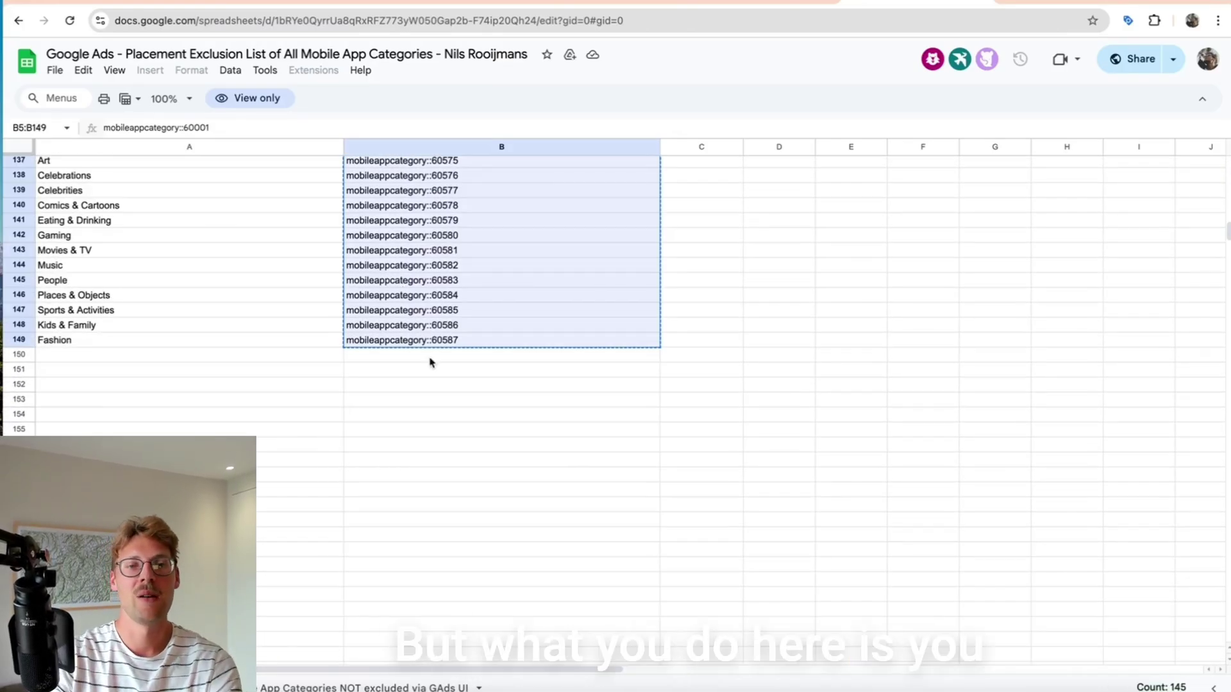
pyautogui.scroll(20, 429, 362)
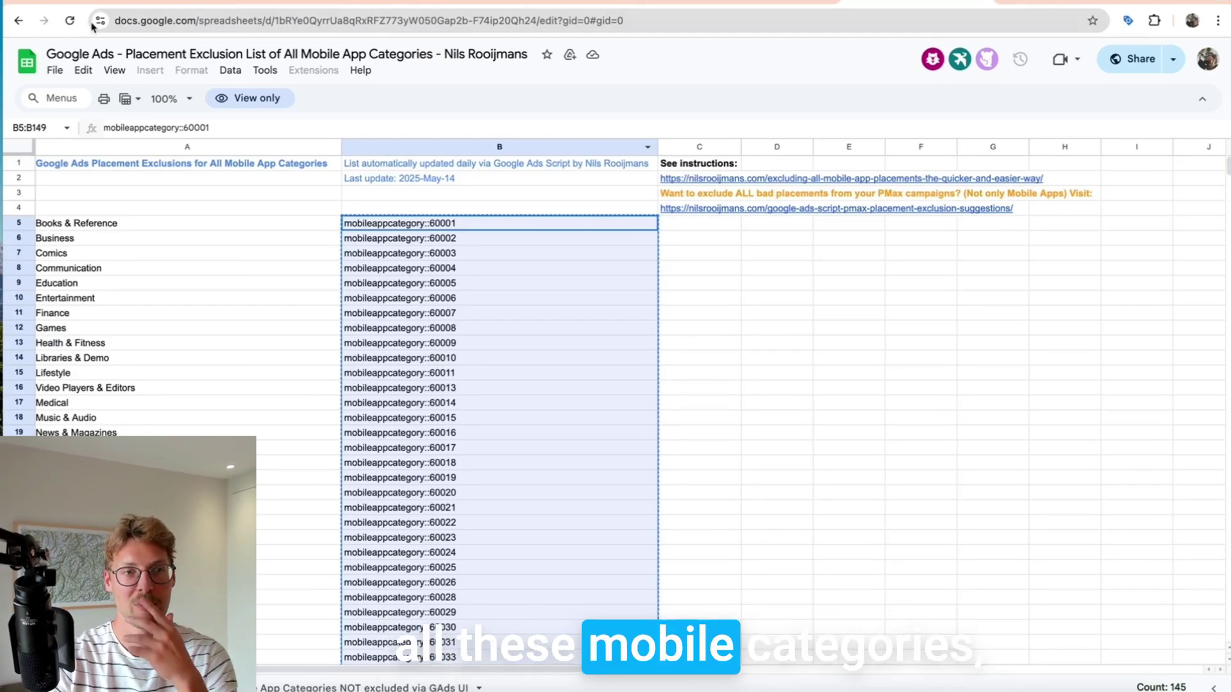
# Back in Google Ads, enter the copied category codes as multiple placements in the account-level exclusions, add them and save.
pyautogui.click(295, 9)
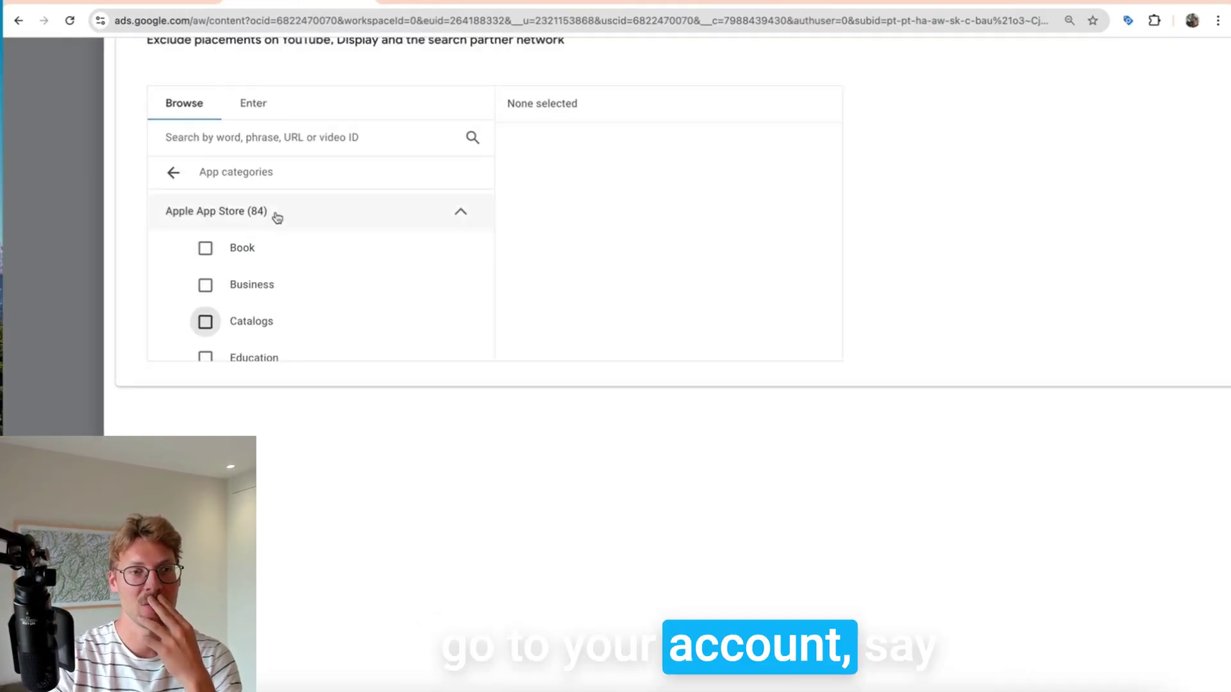
pyautogui.click(251, 108)
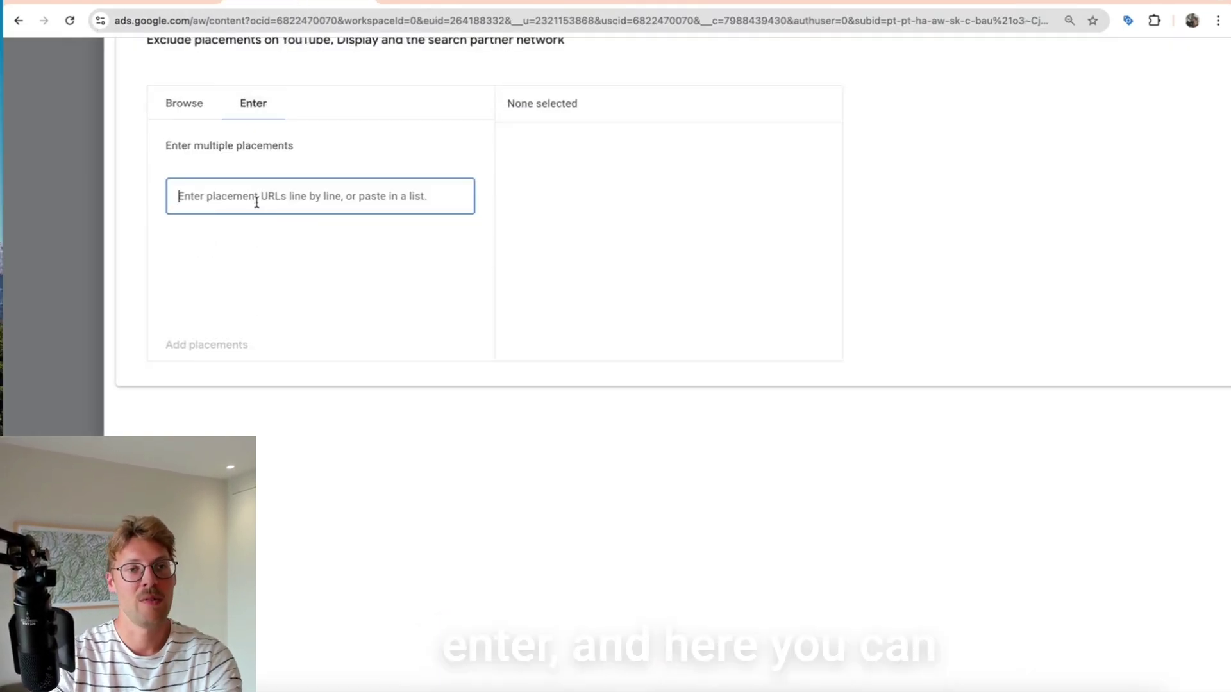
pyautogui.hotkey('ctrl', 'v')
pyautogui.click(227, 346)
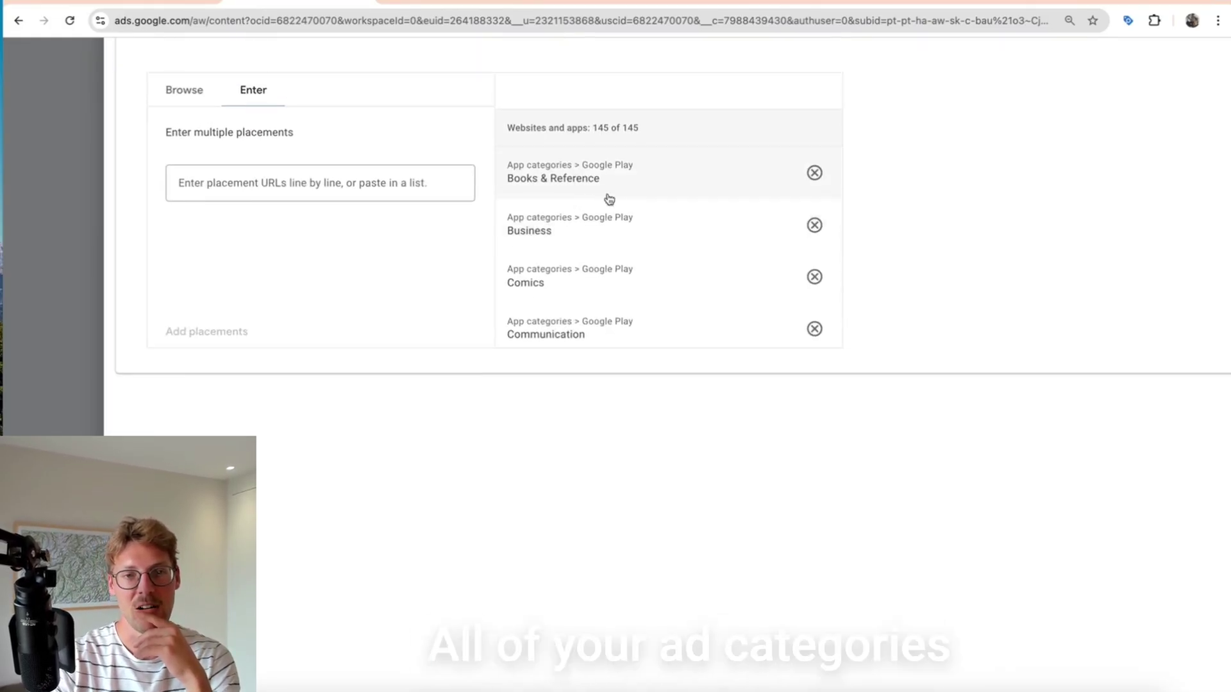
pyautogui.scroll(-5, 674, 206)
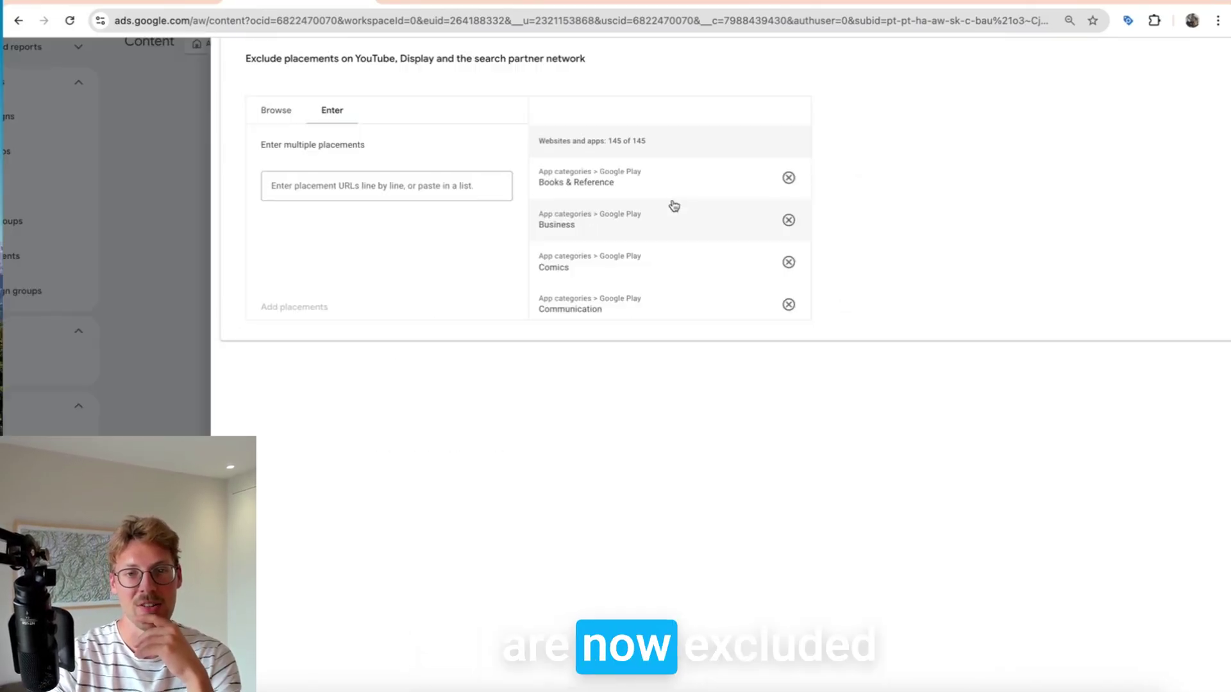
pyautogui.scroll(-3, 637, 236)
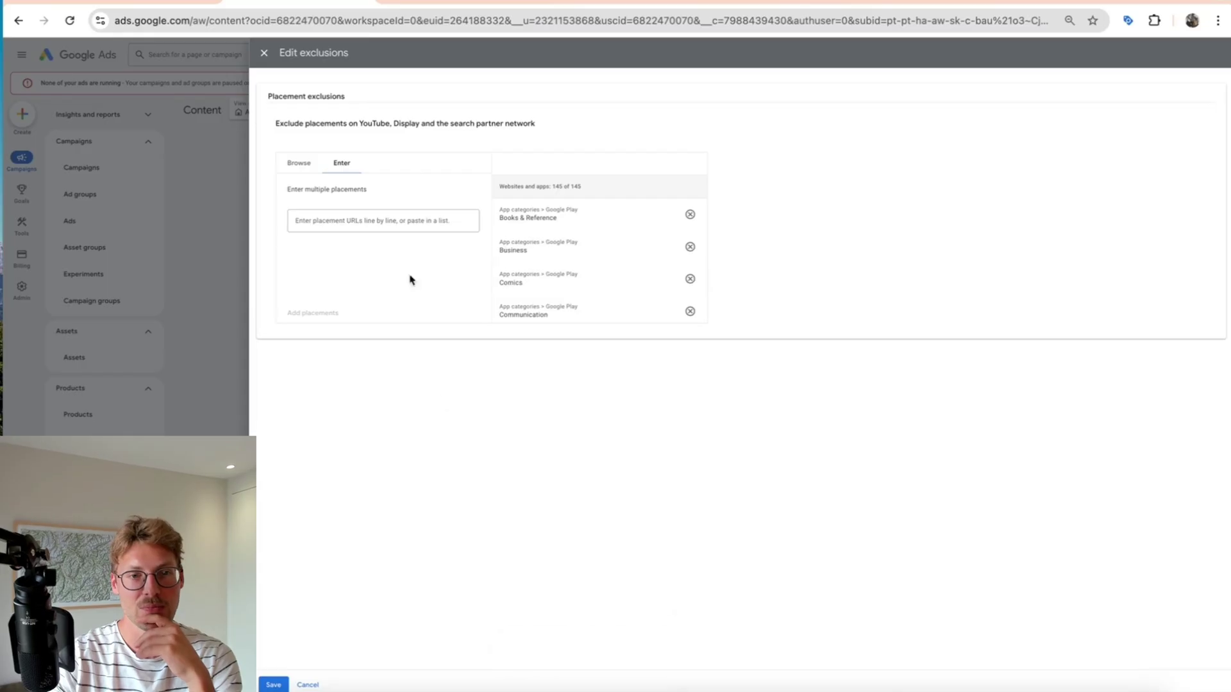
pyautogui.click(274, 684)
# Go to the Content suitability settings and choose Limited inventory as the inventory type.
pyautogui.scroll(-3, 544, 500)
pyautogui.scroll(5, 667, 627)
pyautogui.scroll(-3, 668, 626)
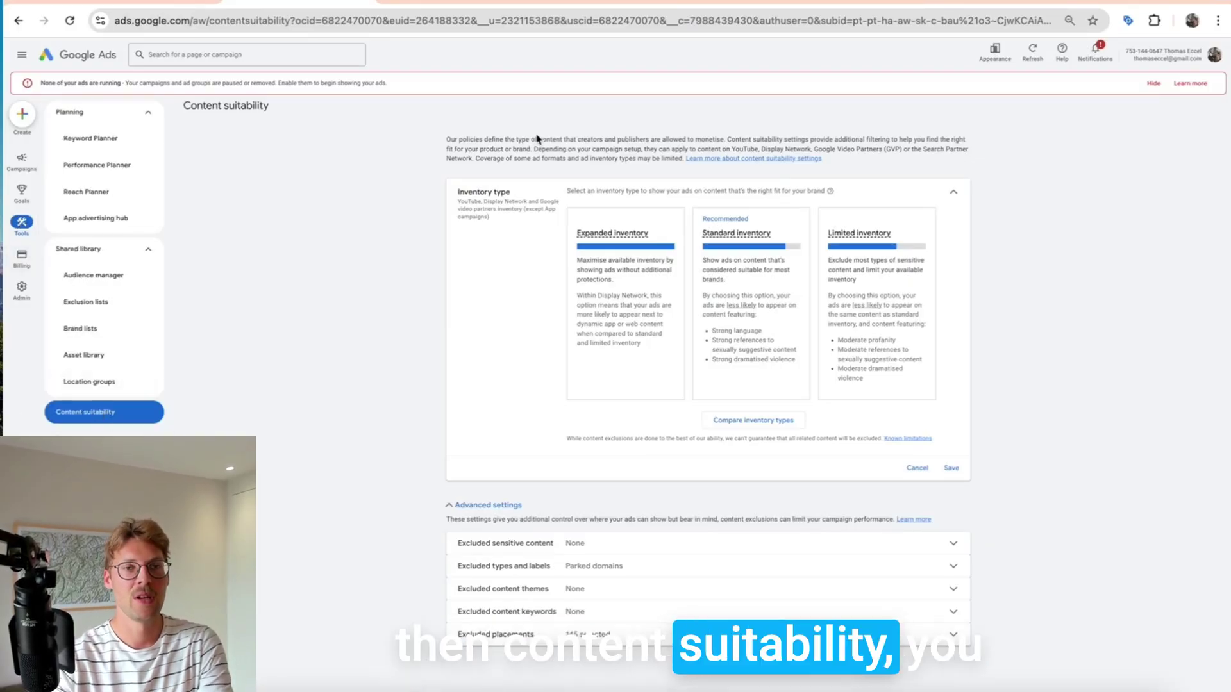
pyautogui.scroll(5, 476, 237)
pyautogui.hscroll(4, 382, 284)
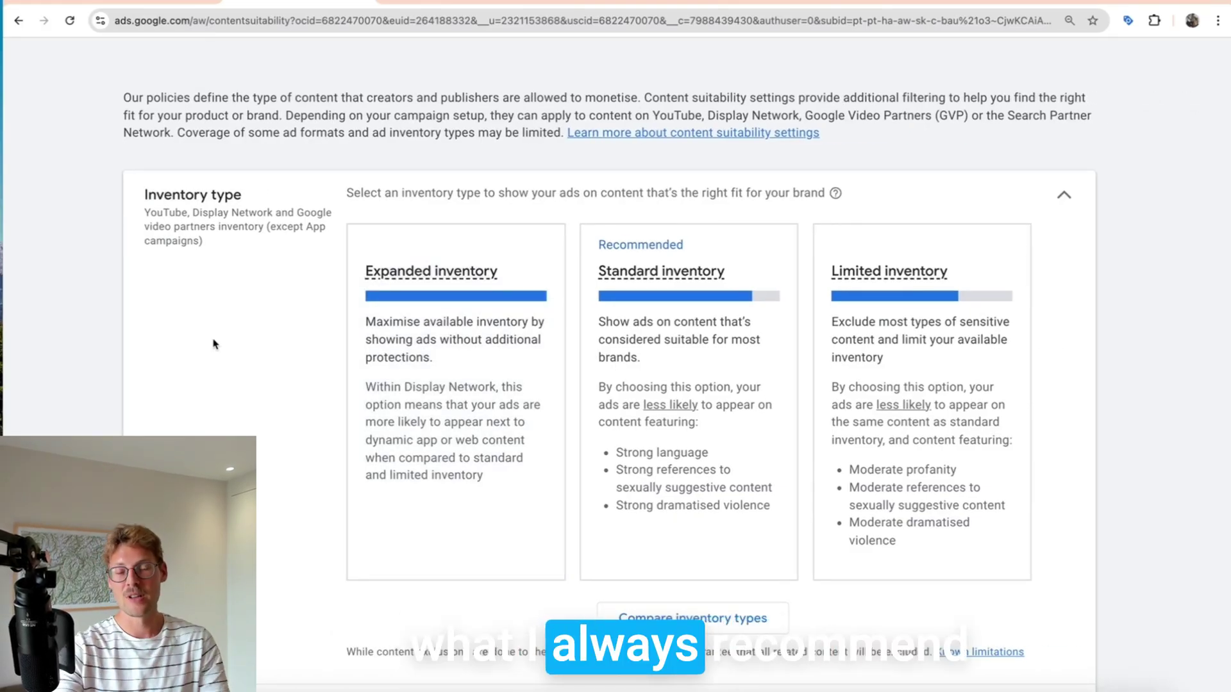
pyautogui.click(933, 296)
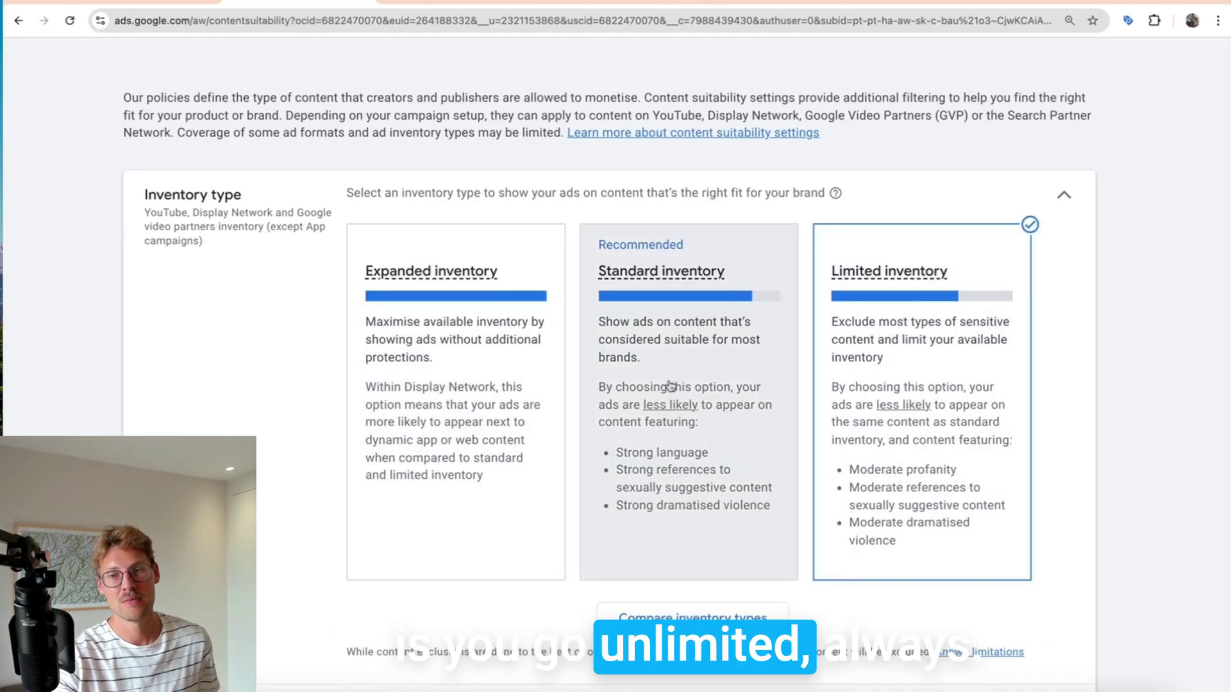
# Review the comparison of inventory types, close it and save the Limited inventory choice.
pyautogui.scroll(-4, 669, 384)
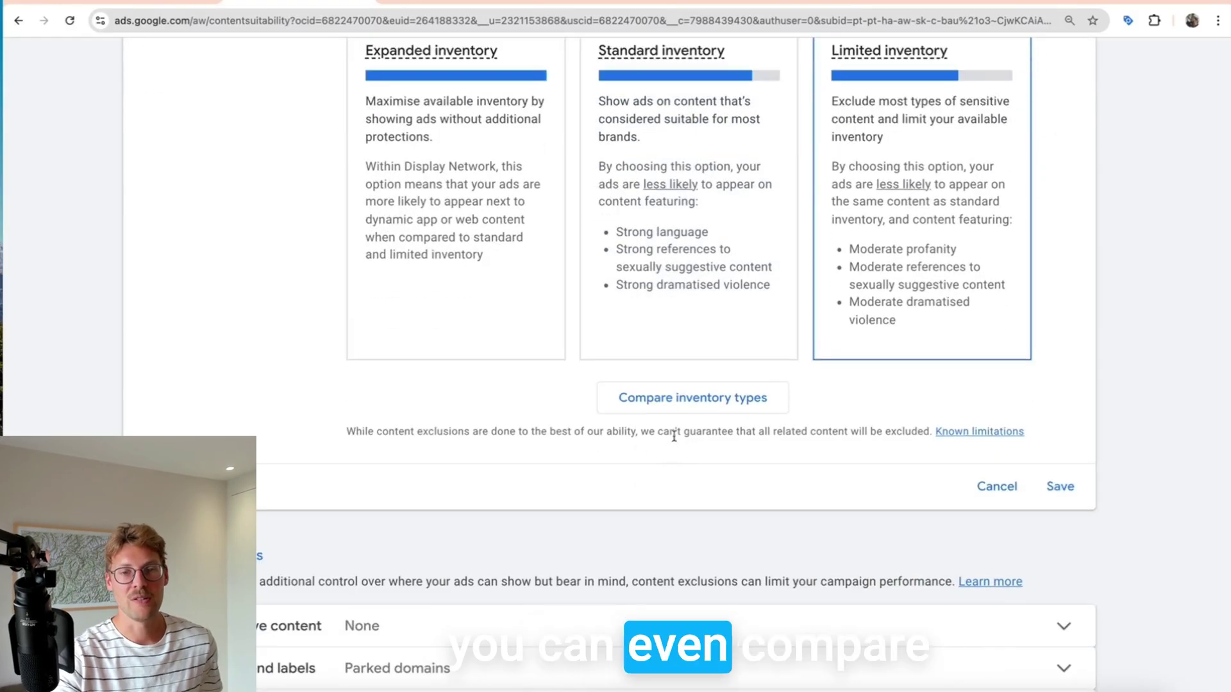
pyautogui.click(689, 399)
pyautogui.scroll(-2, 418, 353)
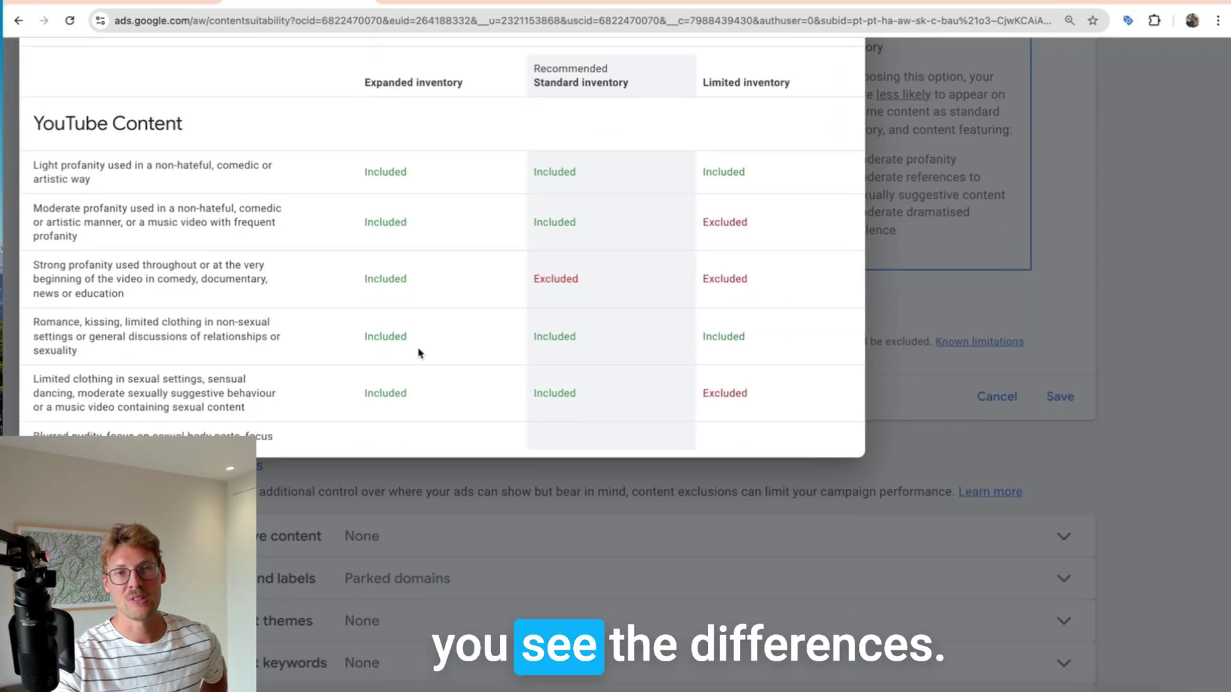
pyautogui.hotkey('ctrl', '-')
pyautogui.scroll(1, 478, 533)
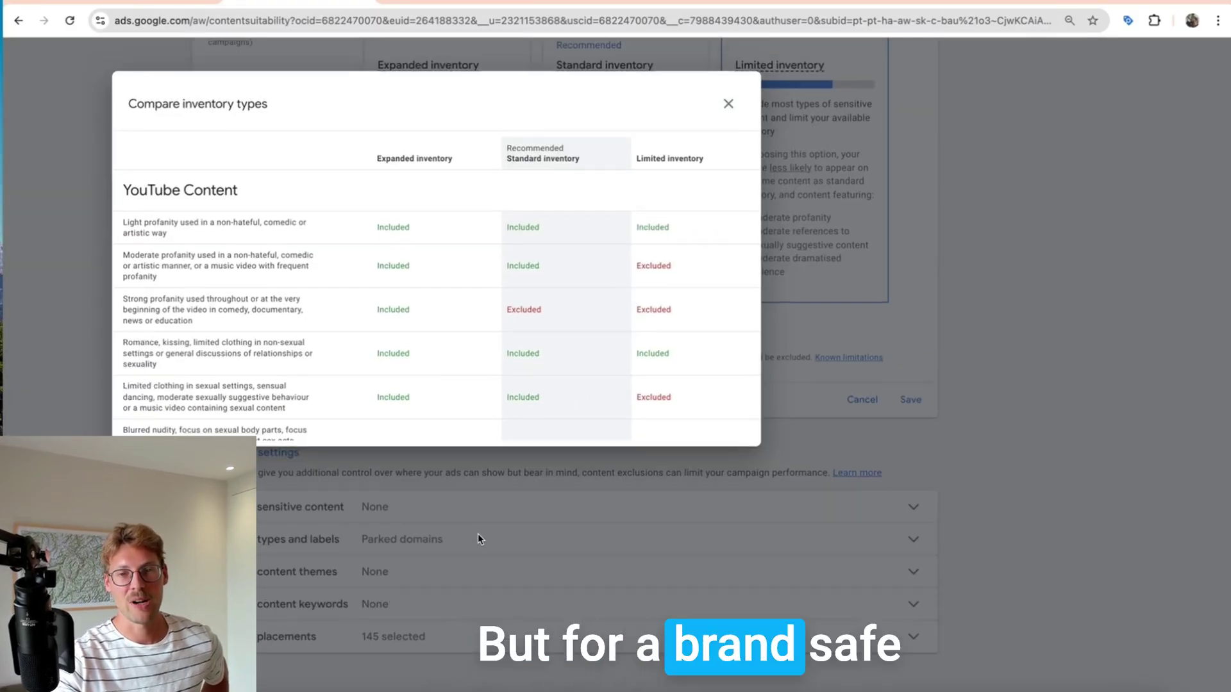
pyautogui.scroll(3, 737, 374)
pyautogui.click(731, 265)
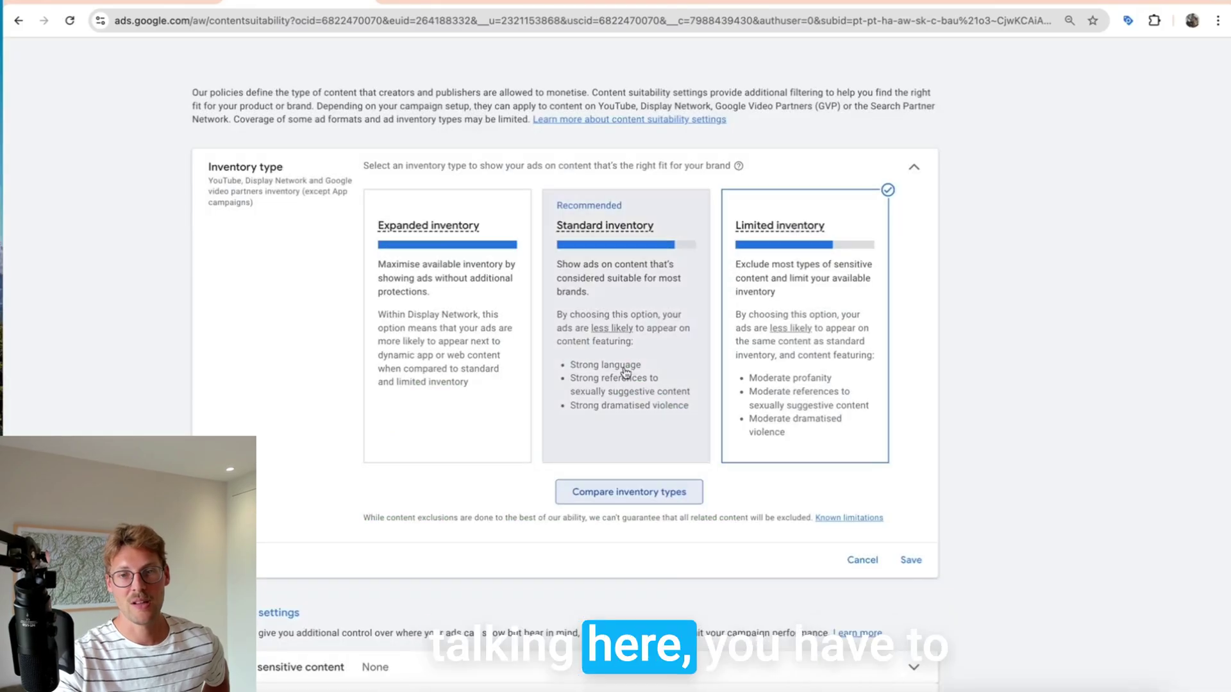
pyautogui.scroll(-3, 592, 398)
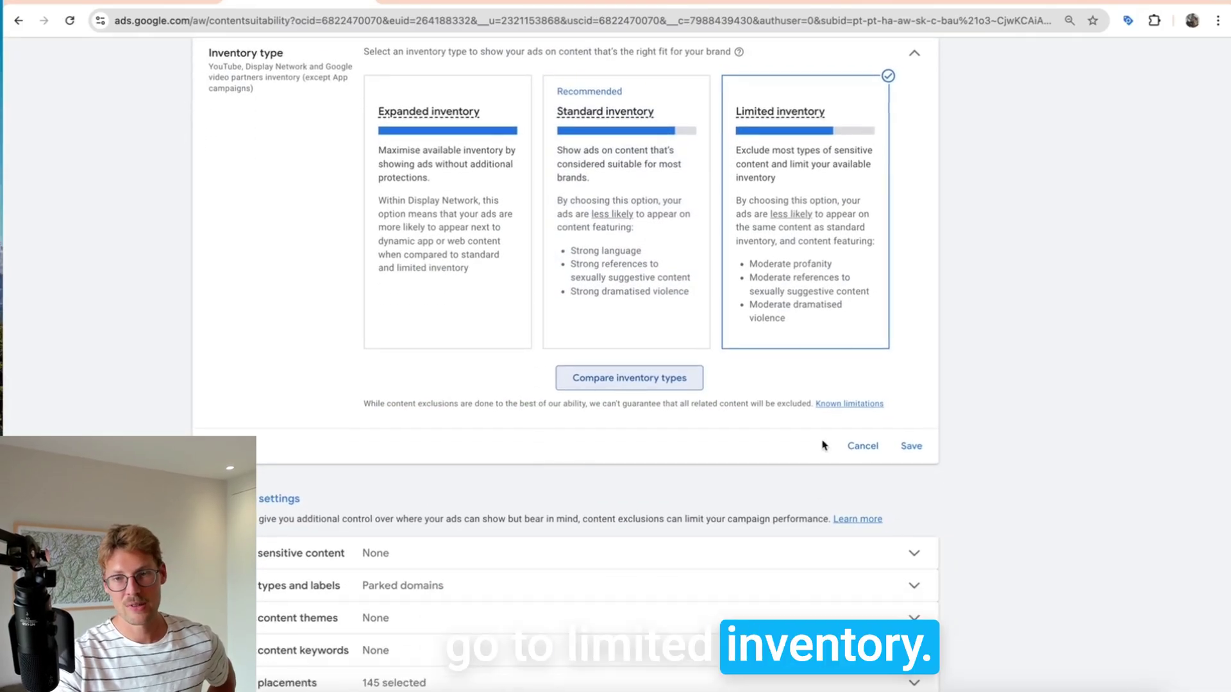
pyautogui.click(911, 445)
# Exclude all five sensitive content categories, from Tragedy and conflict to Sensational and shocking, and save.
pyautogui.click(449, 282)
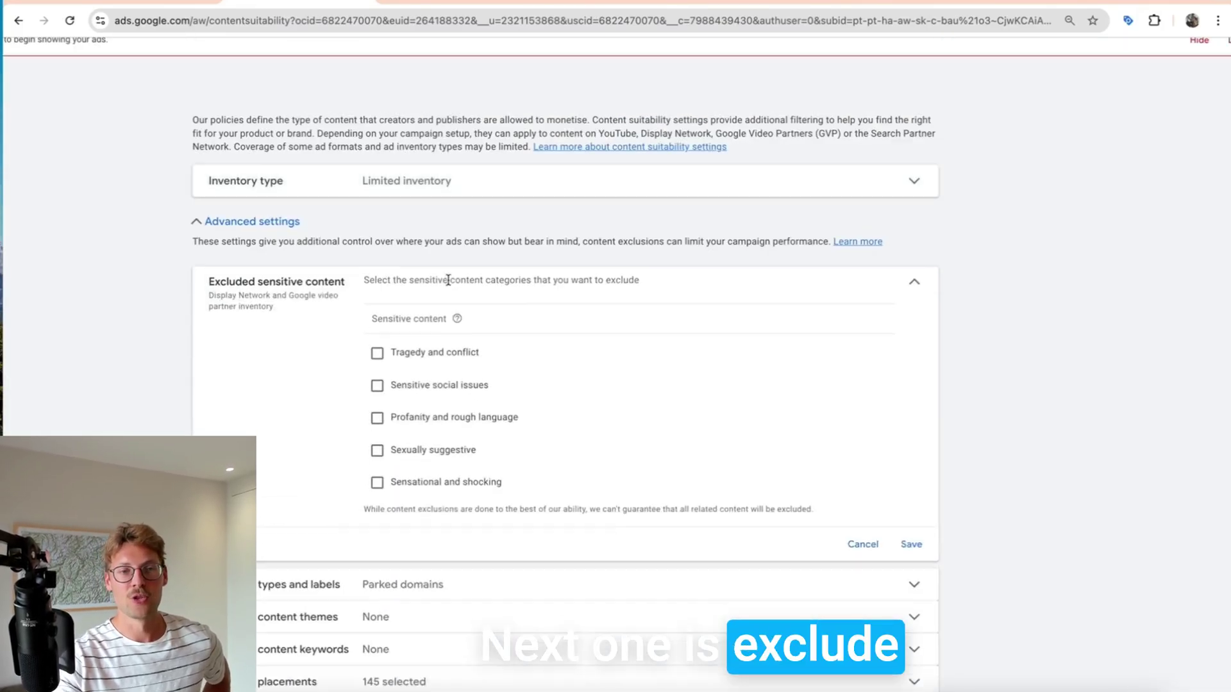
pyautogui.click(373, 425)
pyautogui.click(377, 457)
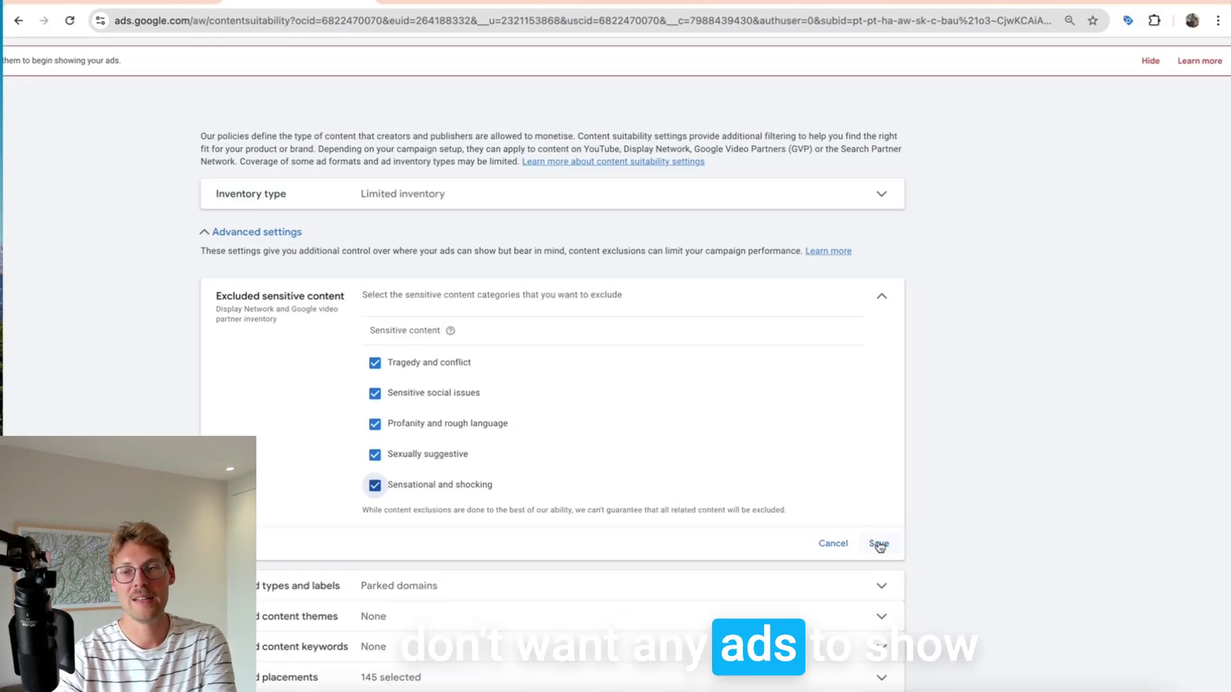
pyautogui.click(880, 545)
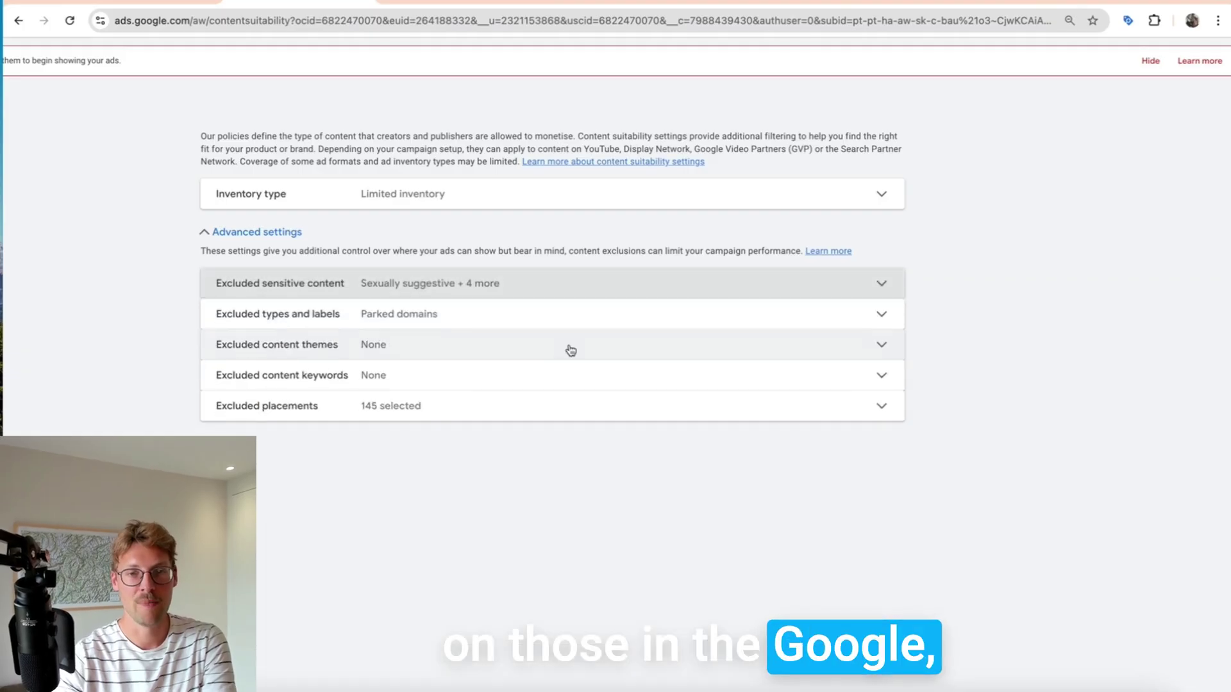
# Under Excluded types and labels, exclude the content types Live streaming videos, Embedded YouTube videos and Below-the-fold.
pyautogui.click(417, 318)
pyautogui.scroll(3, 389, 484)
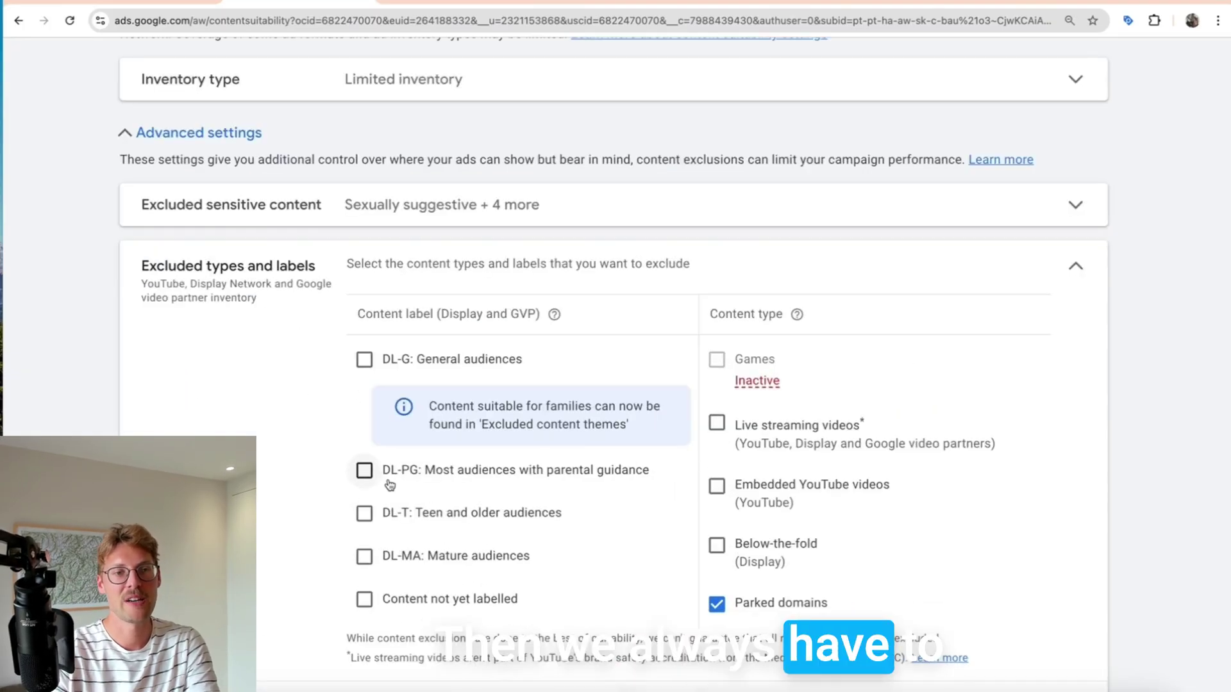
pyautogui.scroll(-1, 389, 484)
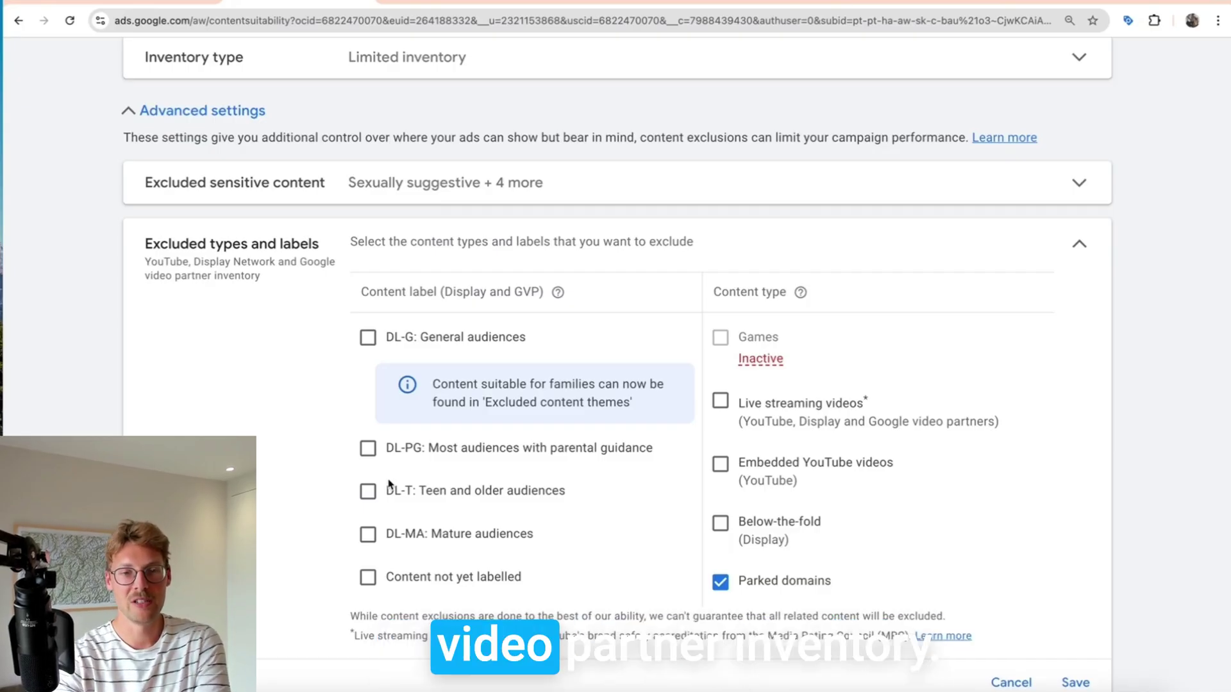
pyautogui.scroll(-1, 295, 486)
pyautogui.click(723, 376)
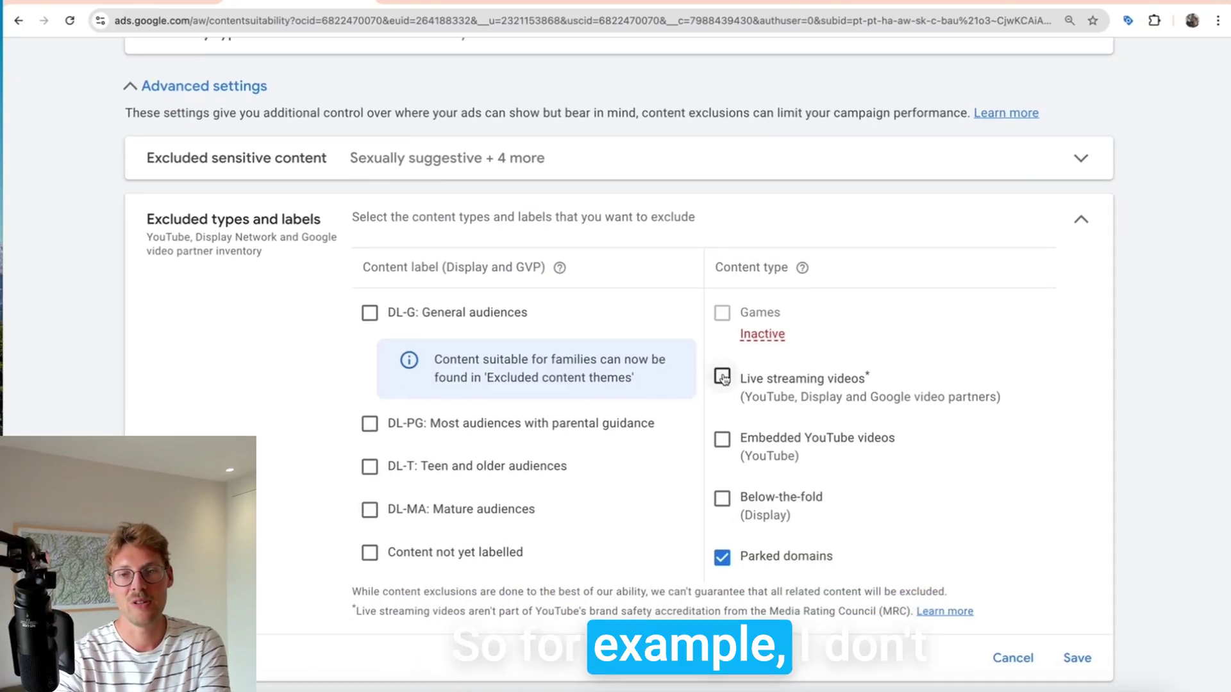
pyautogui.click(722, 443)
pyautogui.click(720, 500)
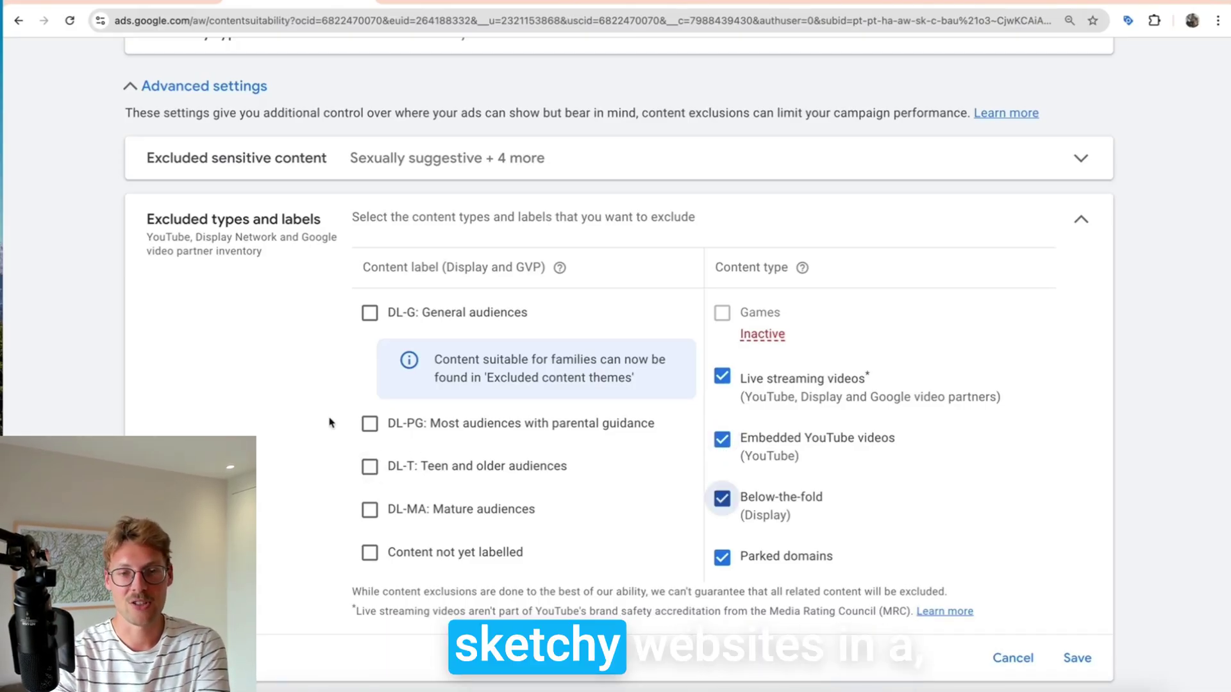
# Exclude the content labels Content not yet labelled and DL-MA: Mature audiences, keeping DL-PG and DL-T allowed.
pyautogui.click(369, 425)
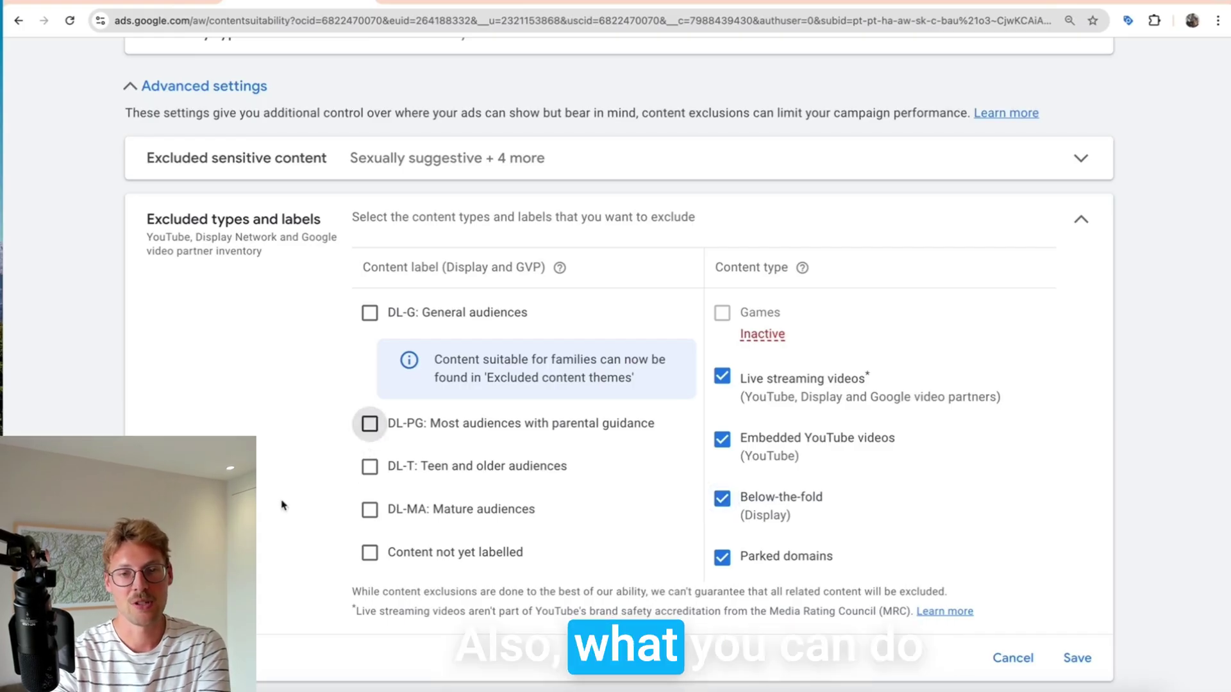
pyautogui.click(374, 560)
pyautogui.scroll(3, 376, 562)
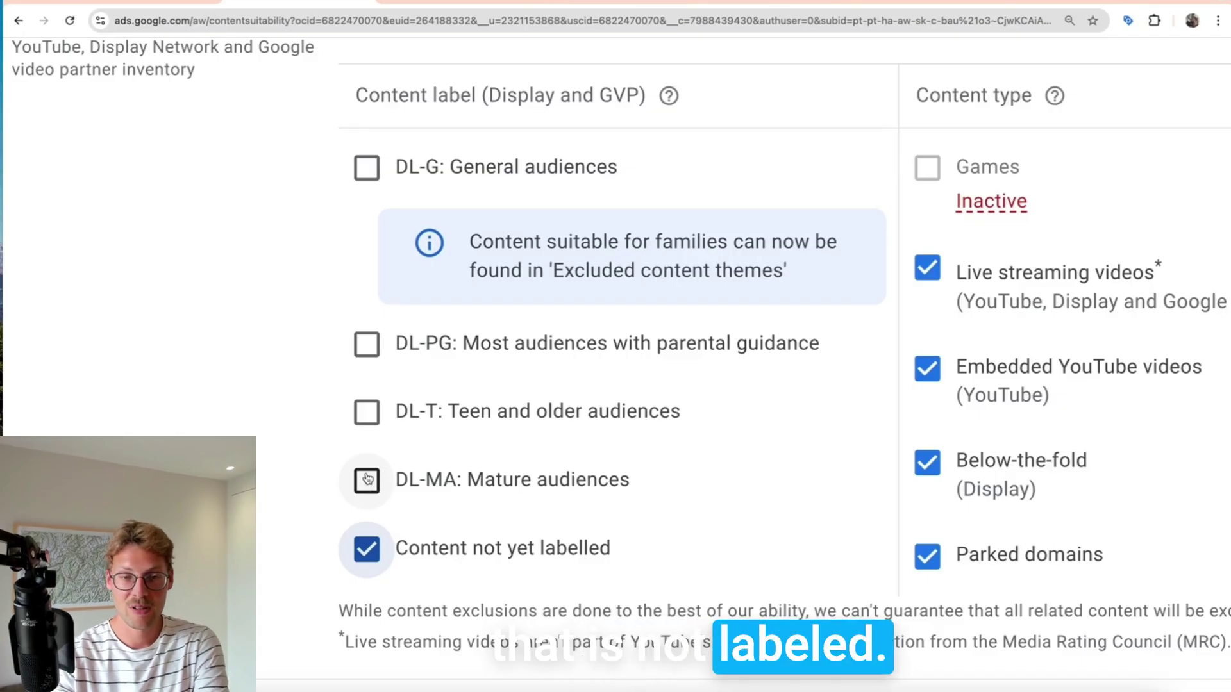
pyautogui.click(367, 481)
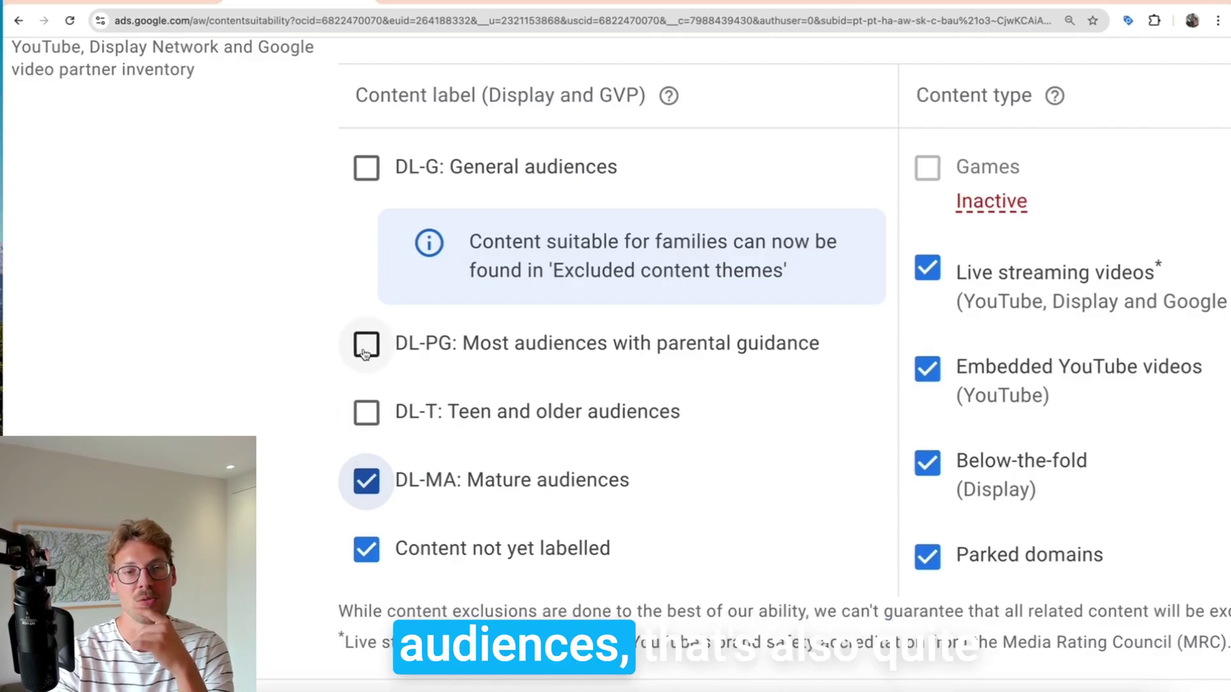
pyautogui.scroll(-1, 314, 426)
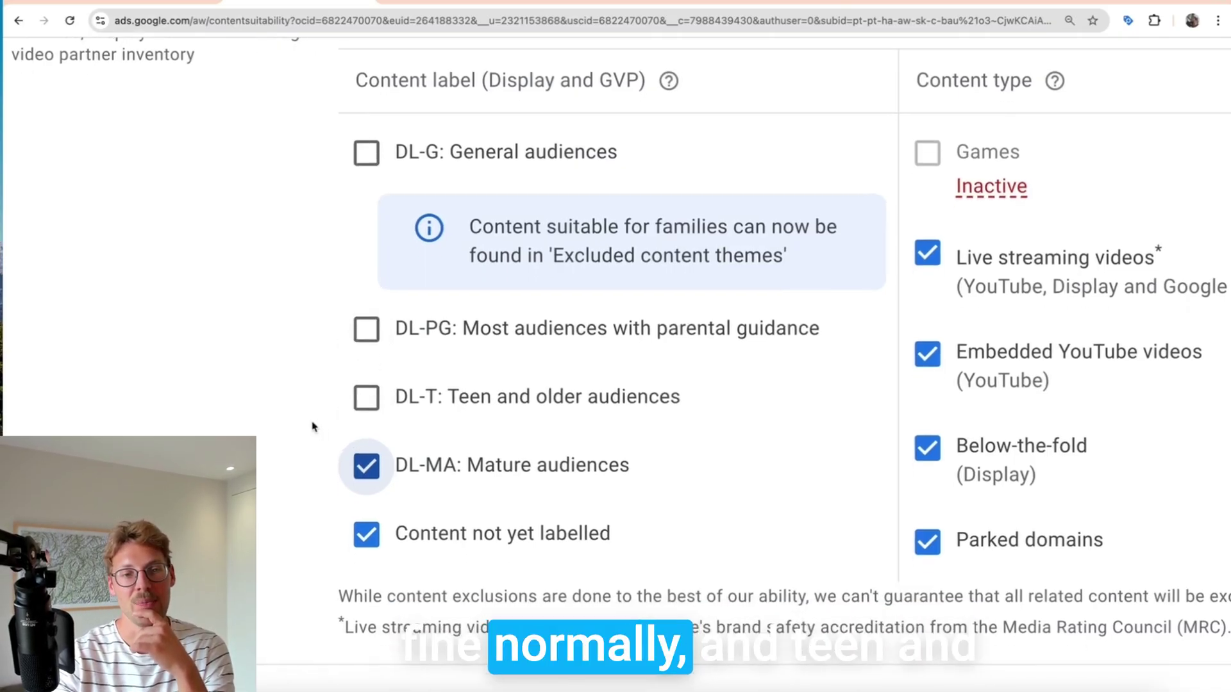
pyautogui.click(351, 404)
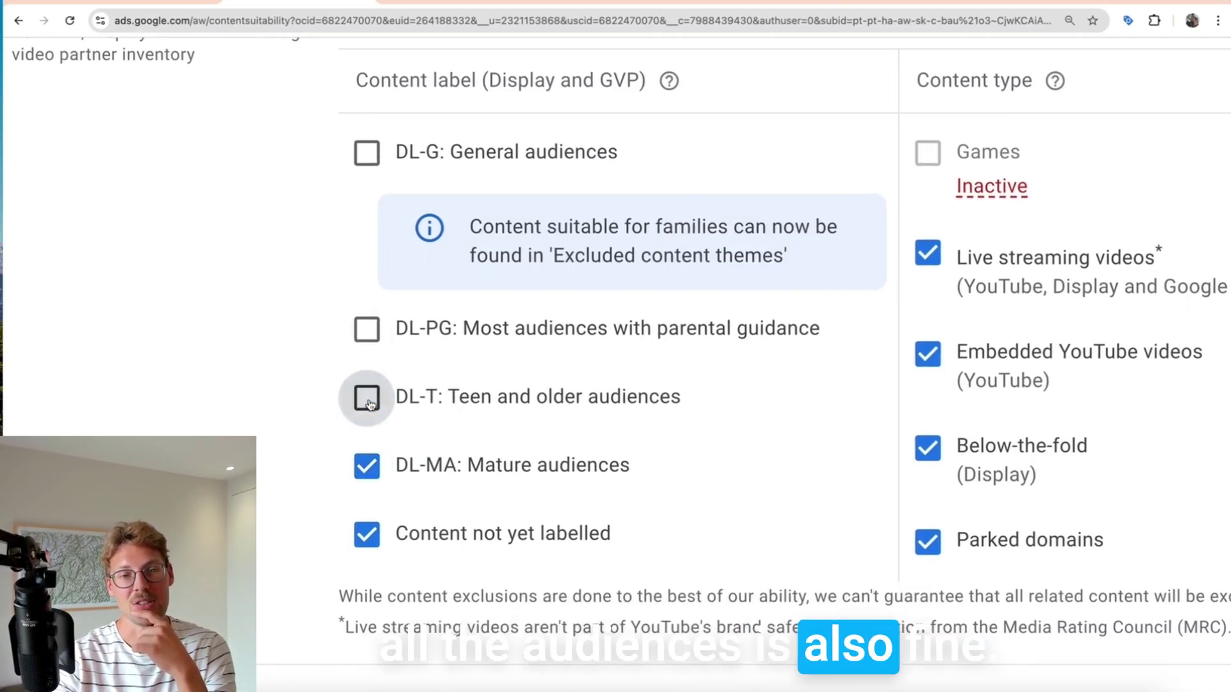
pyautogui.hotkey('ctrl', '-')
pyautogui.hotkey('ctrl', '-')
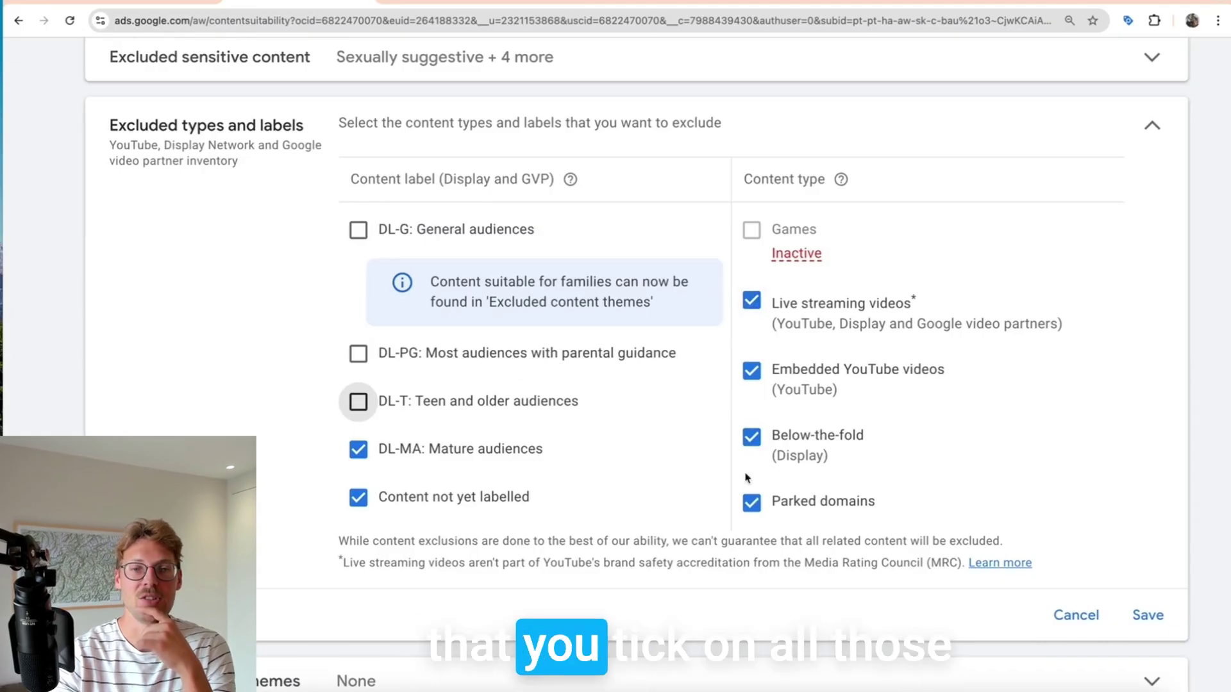
# Save the excluded types and labels, and exclude all ten content themes, from Content suitable for families to Religion, saving the selection.
pyautogui.click(1154, 616)
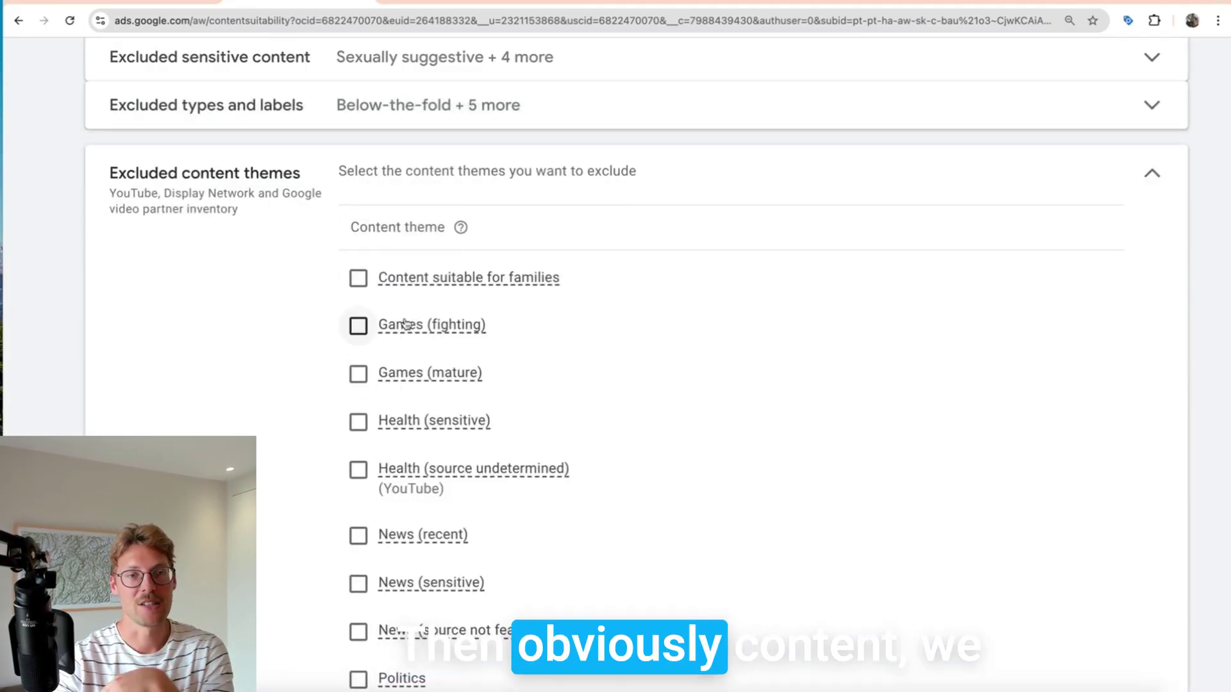
pyautogui.scroll(-1, 303, 346)
pyautogui.scroll(-1, 303, 345)
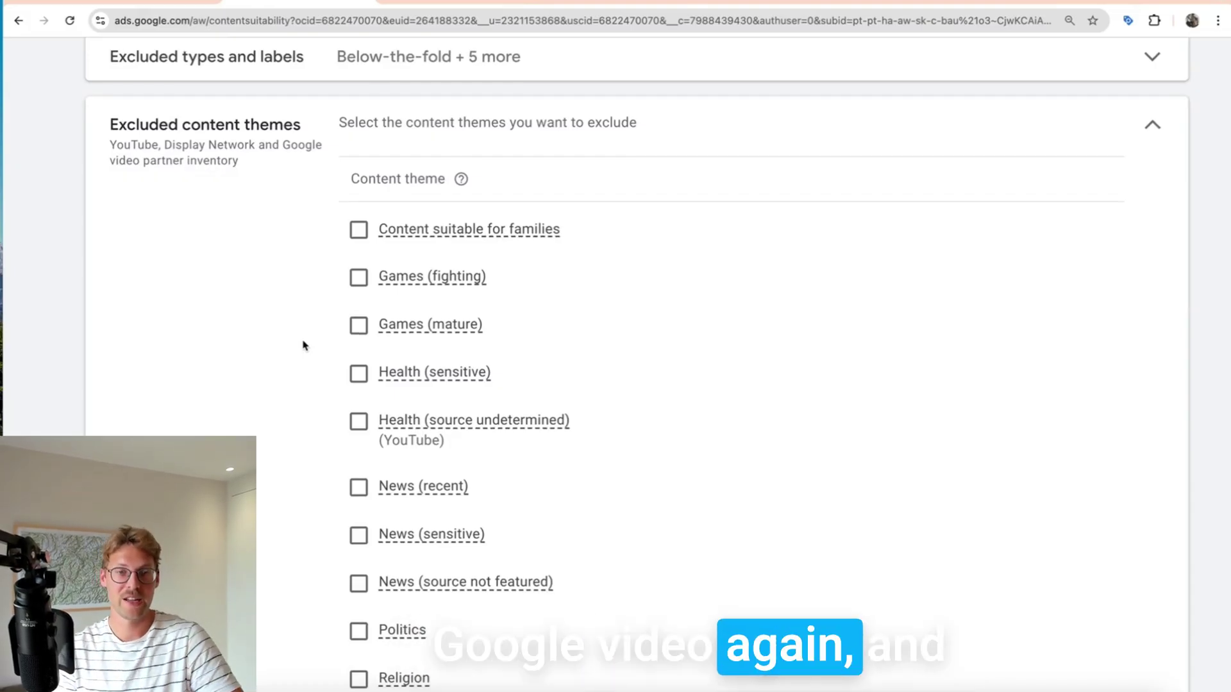
pyautogui.click(358, 229)
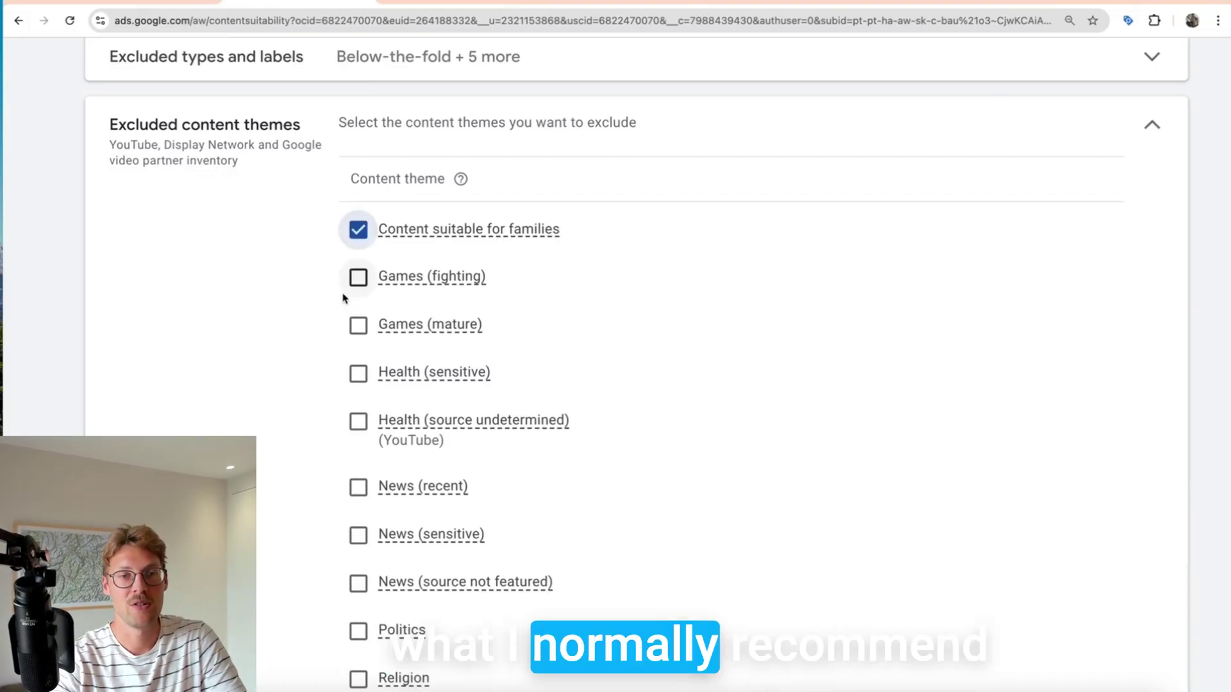
pyautogui.click(357, 277)
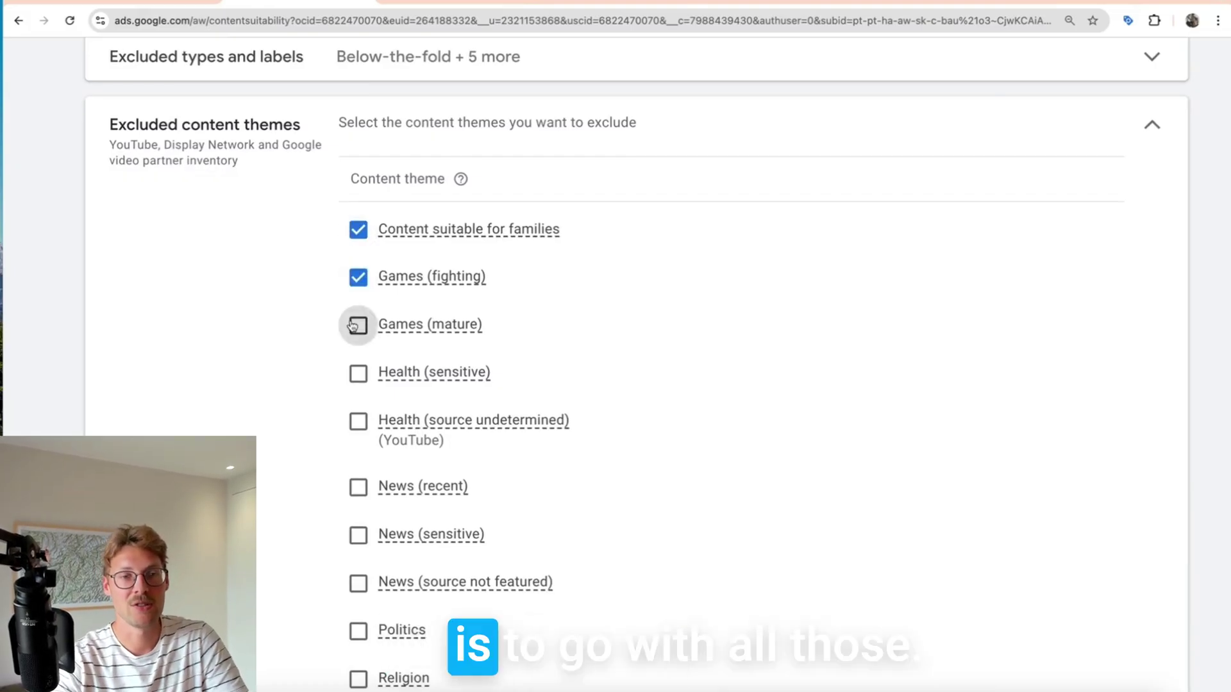
pyautogui.click(358, 421)
pyautogui.scroll(-2, 359, 420)
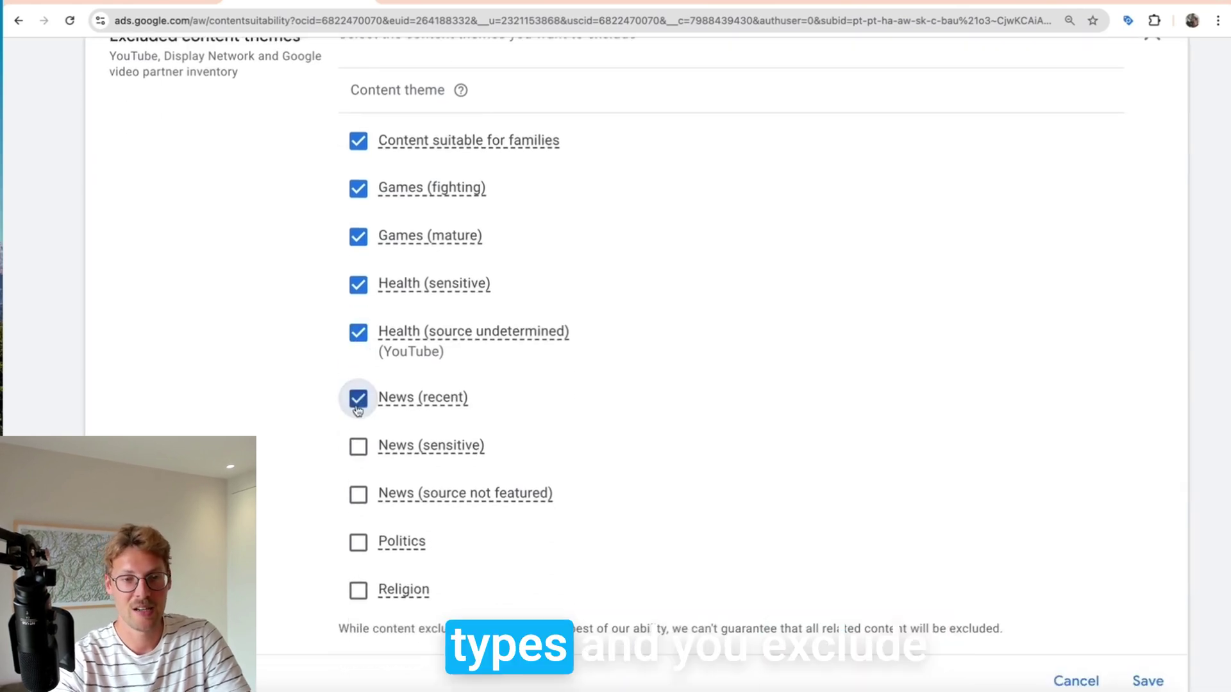
pyautogui.click(357, 542)
pyautogui.click(358, 591)
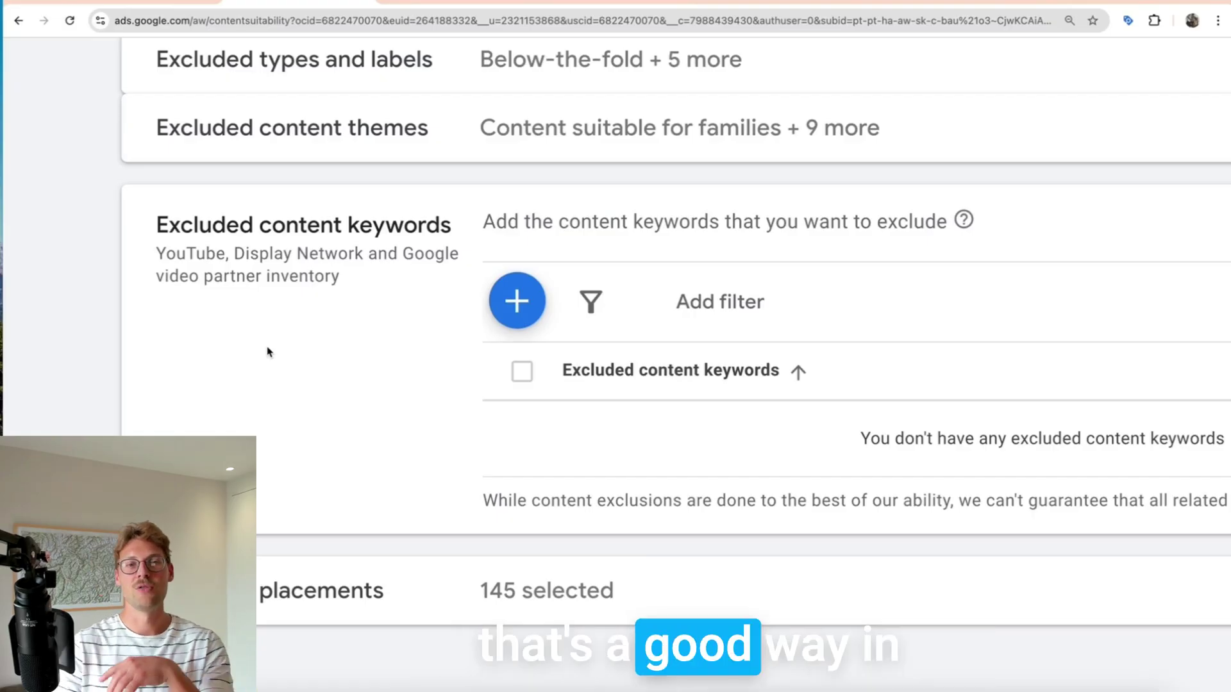
# Examine the Excluded content keywords section and what can be excluded there.
pyautogui.hotkey('ctrl', '-')
pyautogui.hotkey('ctrl', '-')
pyautogui.hotkey('ctrl', '-')
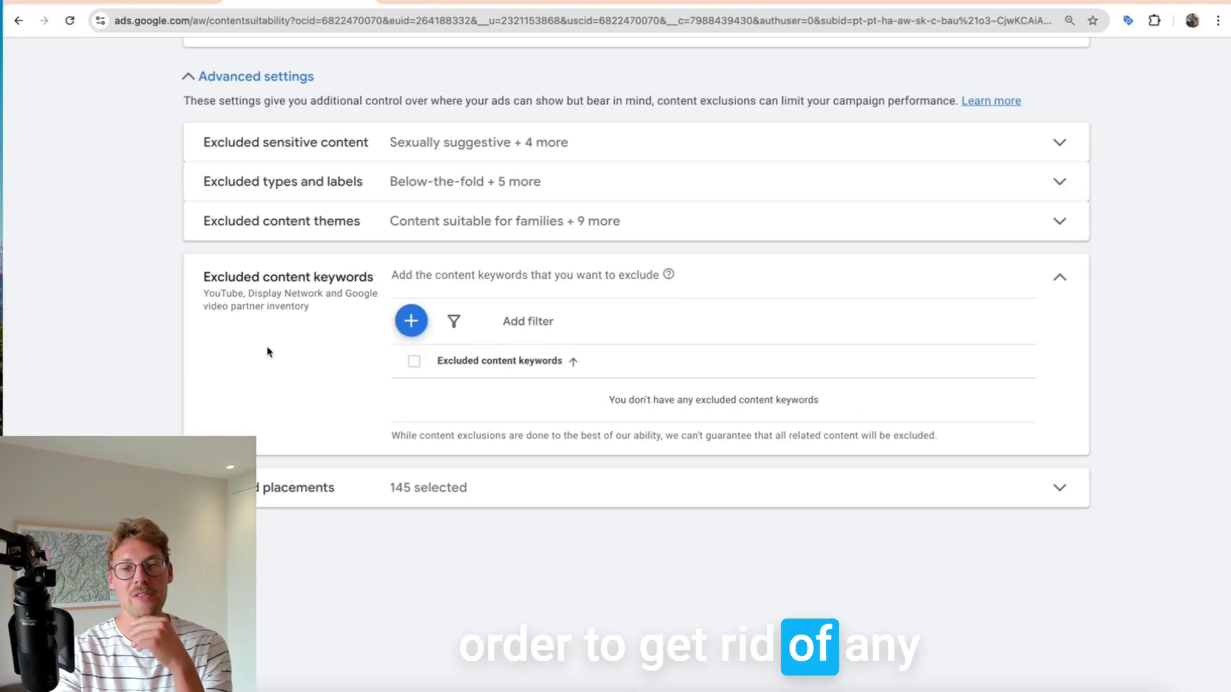
pyautogui.hotkey('ctrl', '+')
pyautogui.hotkey('ctrl', '+')
pyautogui.hotkey('ctrl', '+')
pyautogui.hscroll(3, 267, 352)
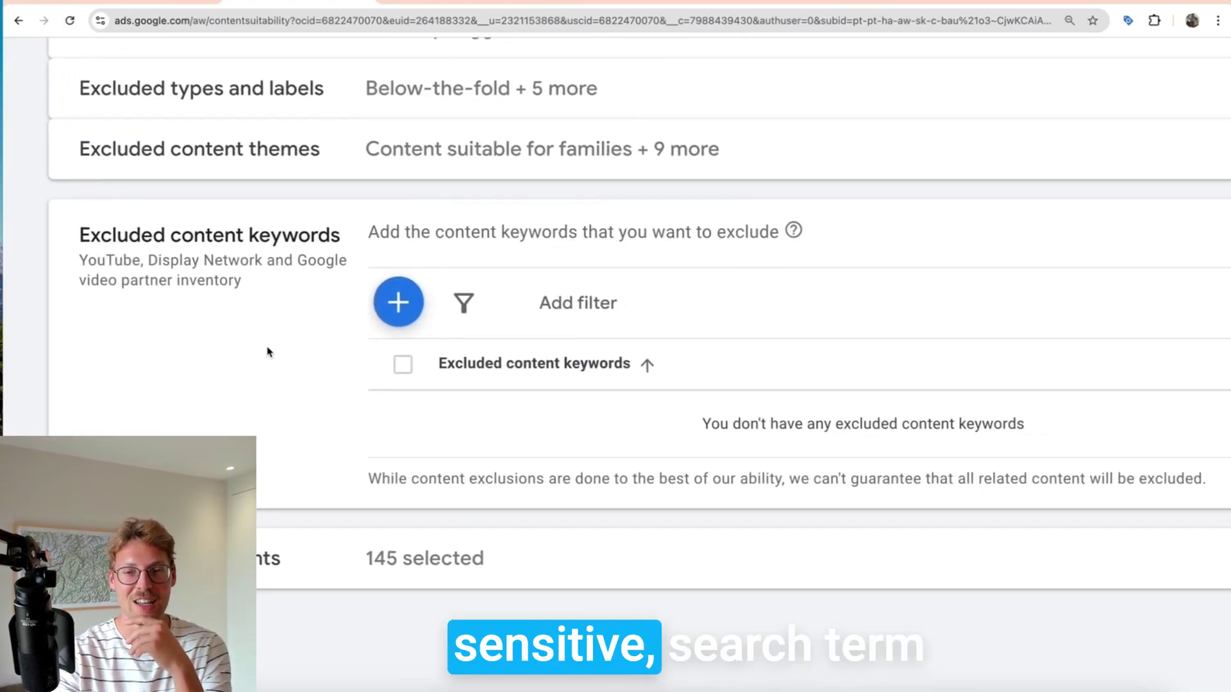
pyautogui.hotkey('ctrl', '-')
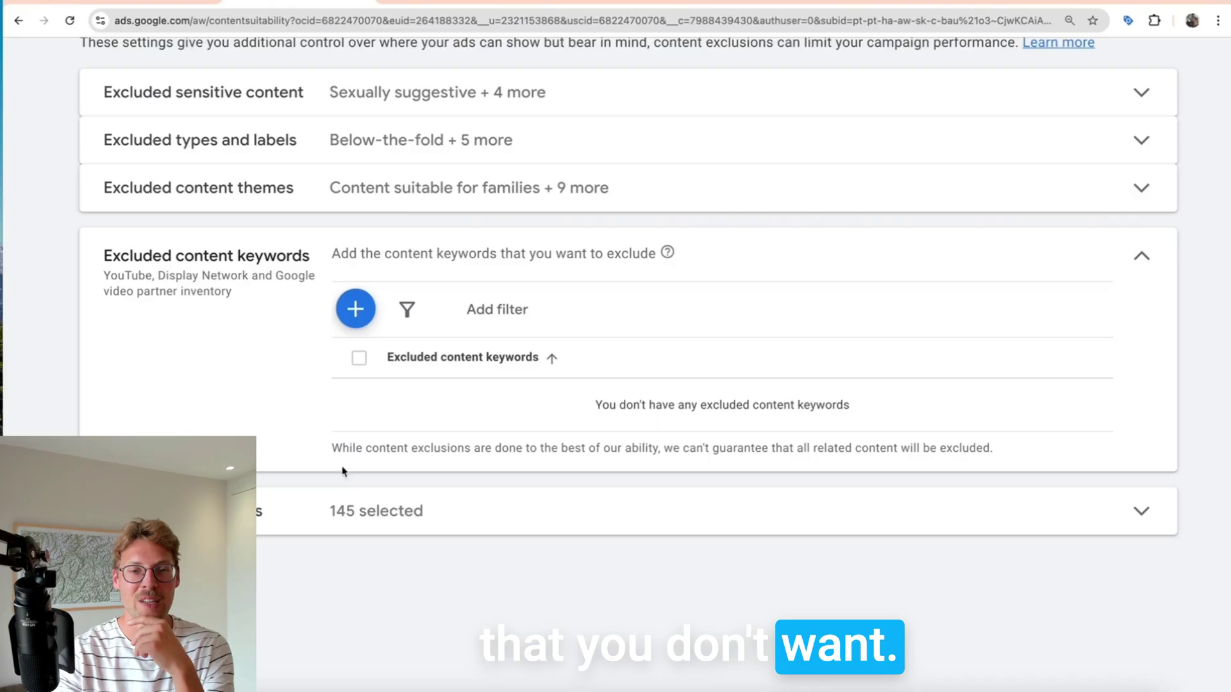
# Open Excluded placements and review the excluded app categories.
pyautogui.click(300, 511)
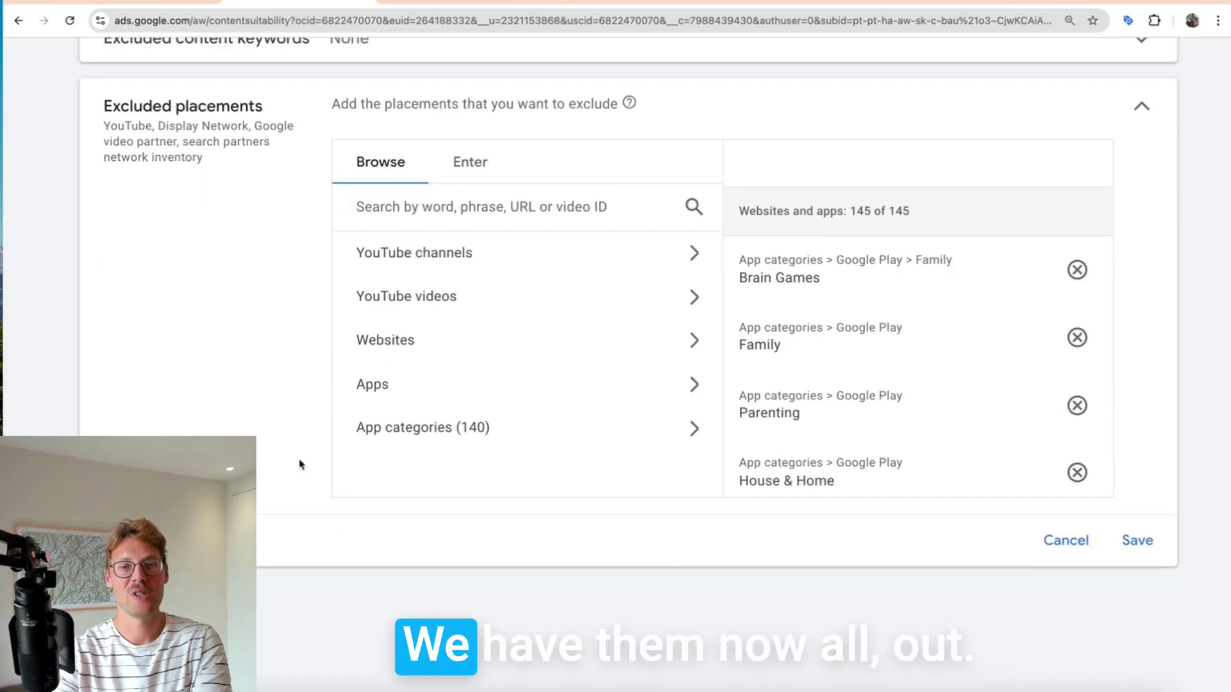
pyautogui.scroll(-1, 897, 333)
pyautogui.scroll(1, 452, 324)
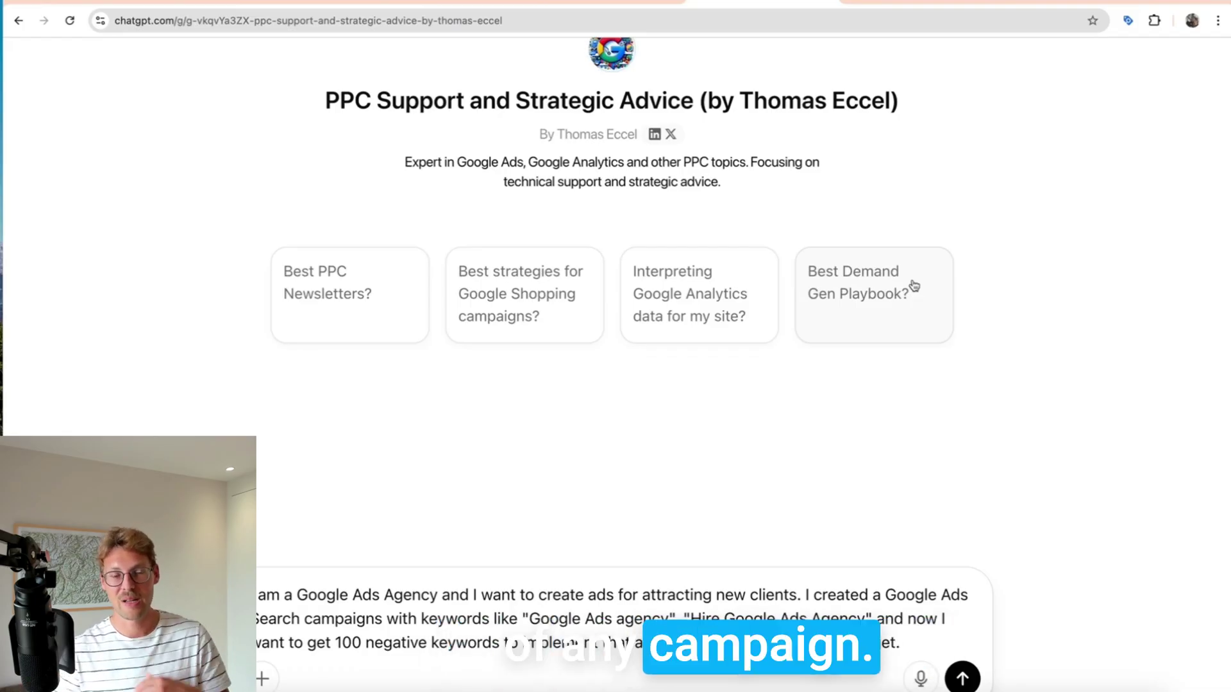
# In ChatGPT, submit the PPC Support and Strategic Advice prompt requesting 100 negative keywords for a Google Ads agency's Search campaigns.
pyautogui.scroll(1, 914, 285)
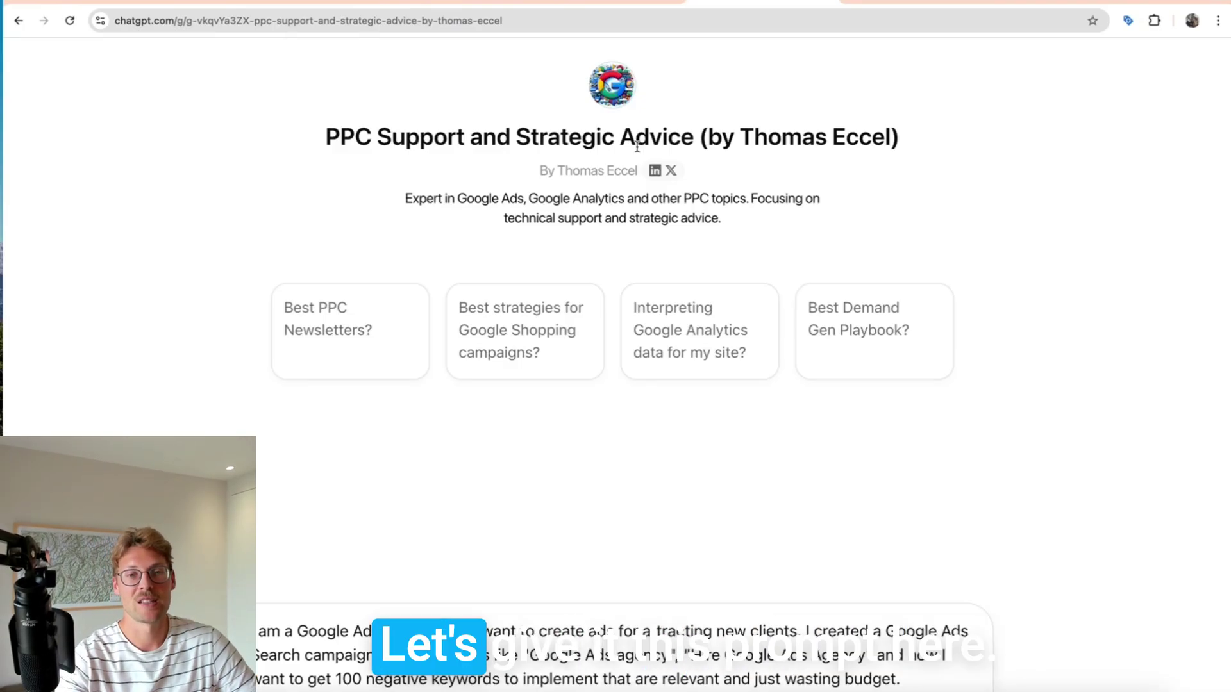
pyautogui.scroll(-2, 366, 343)
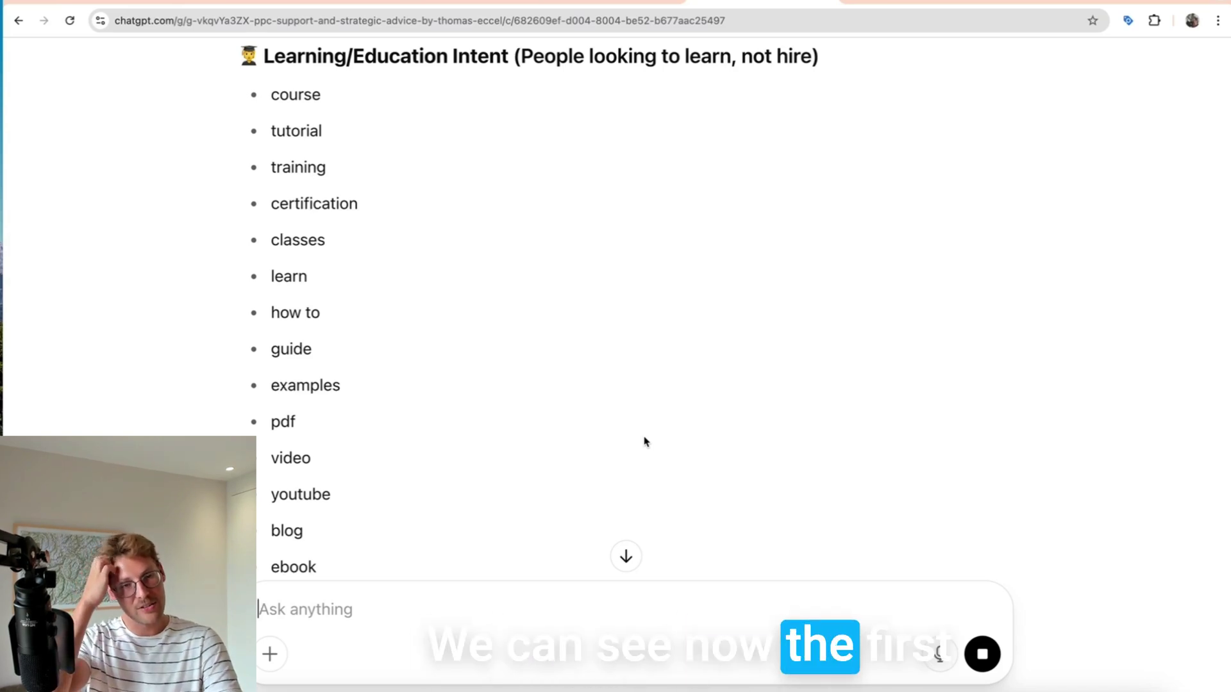
# Review the suggested negative keywords by category, from Learning/Education Intent through Jobs & Careers and Cost-Sensitive Seekers to Misleading Intent or Wrong Industry.
pyautogui.scroll(-2, 571, 417)
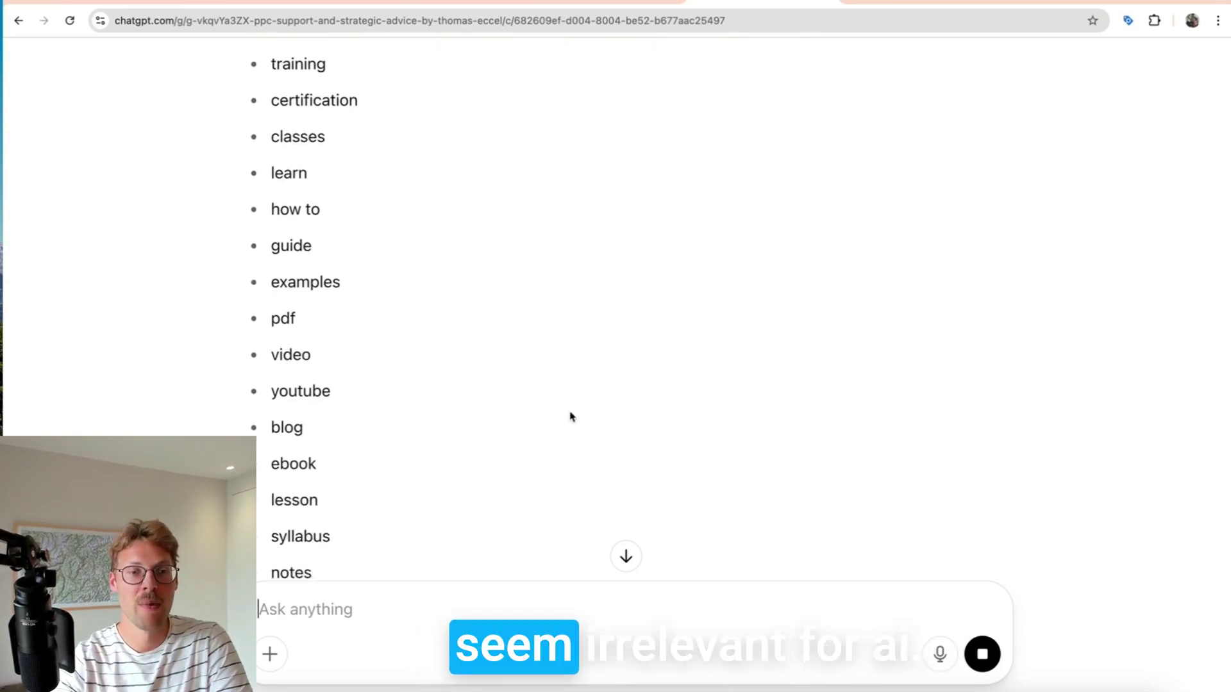
pyautogui.scroll(-1, 558, 417)
pyautogui.scroll(-5, 542, 416)
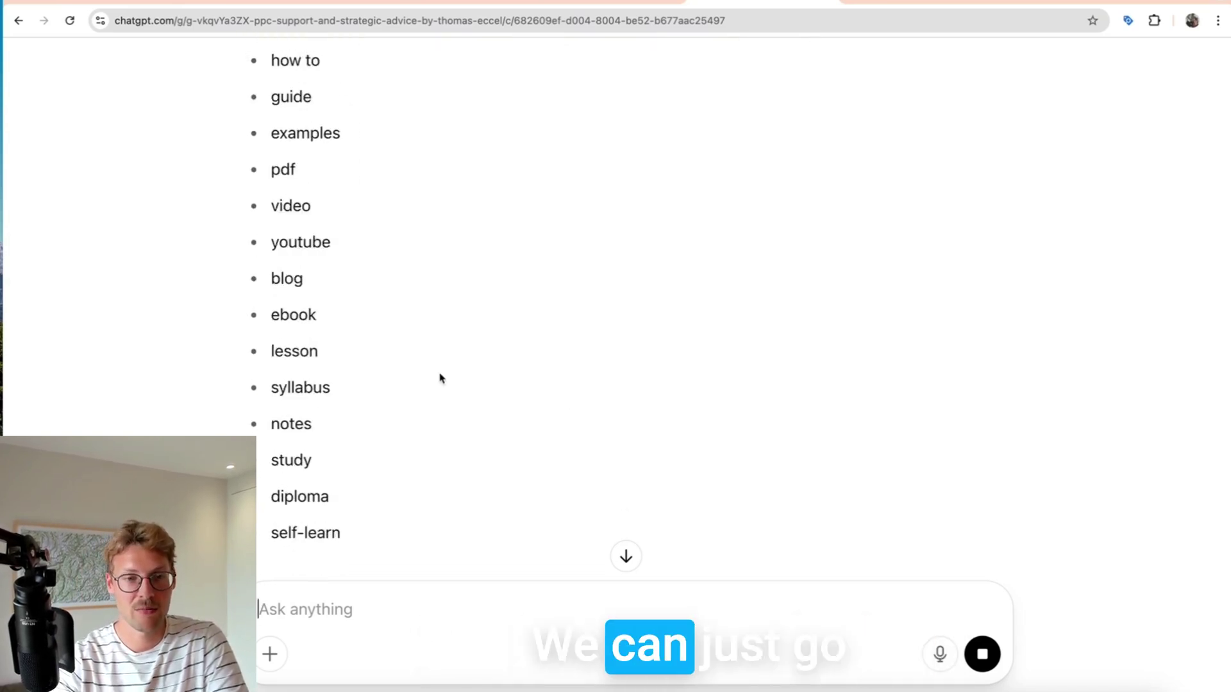
pyautogui.scroll(-1, 439, 378)
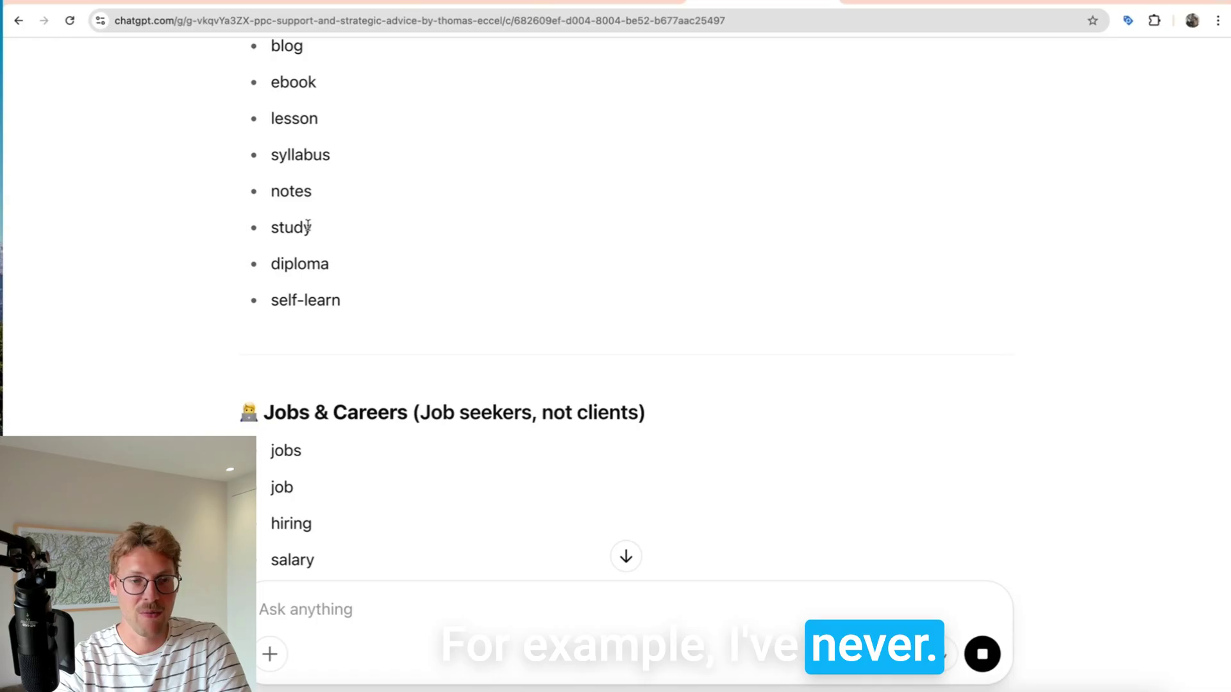
pyautogui.click(300, 154)
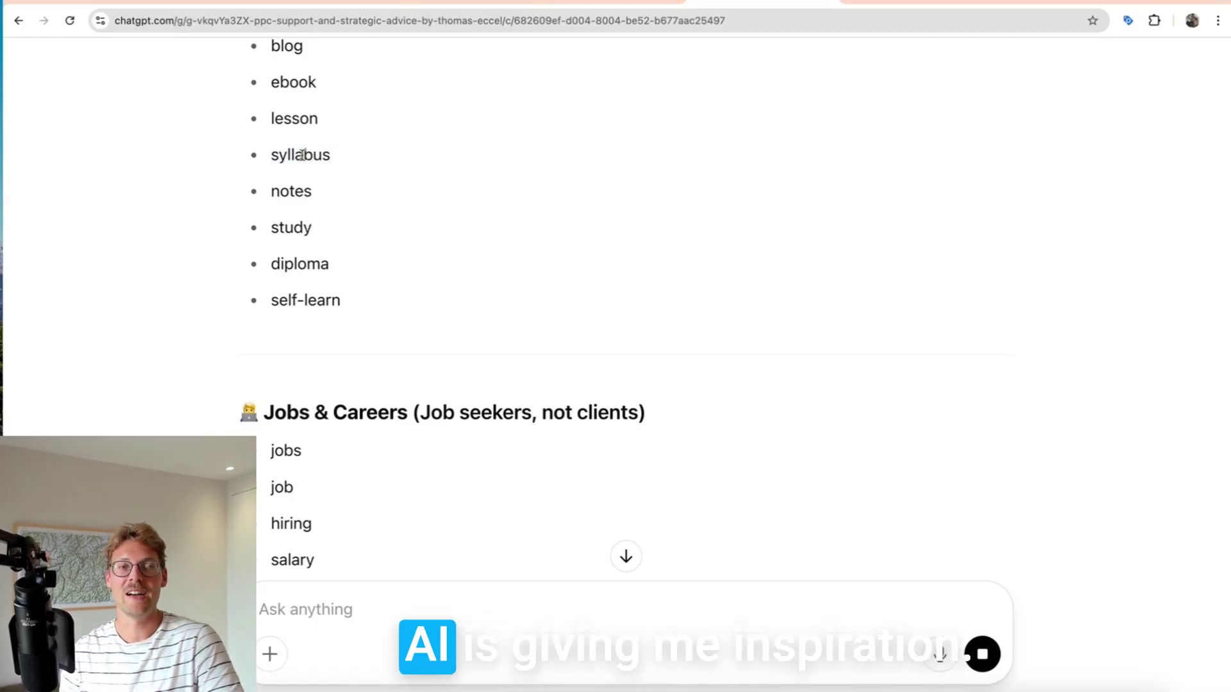
pyautogui.scroll(-3, 400, 465)
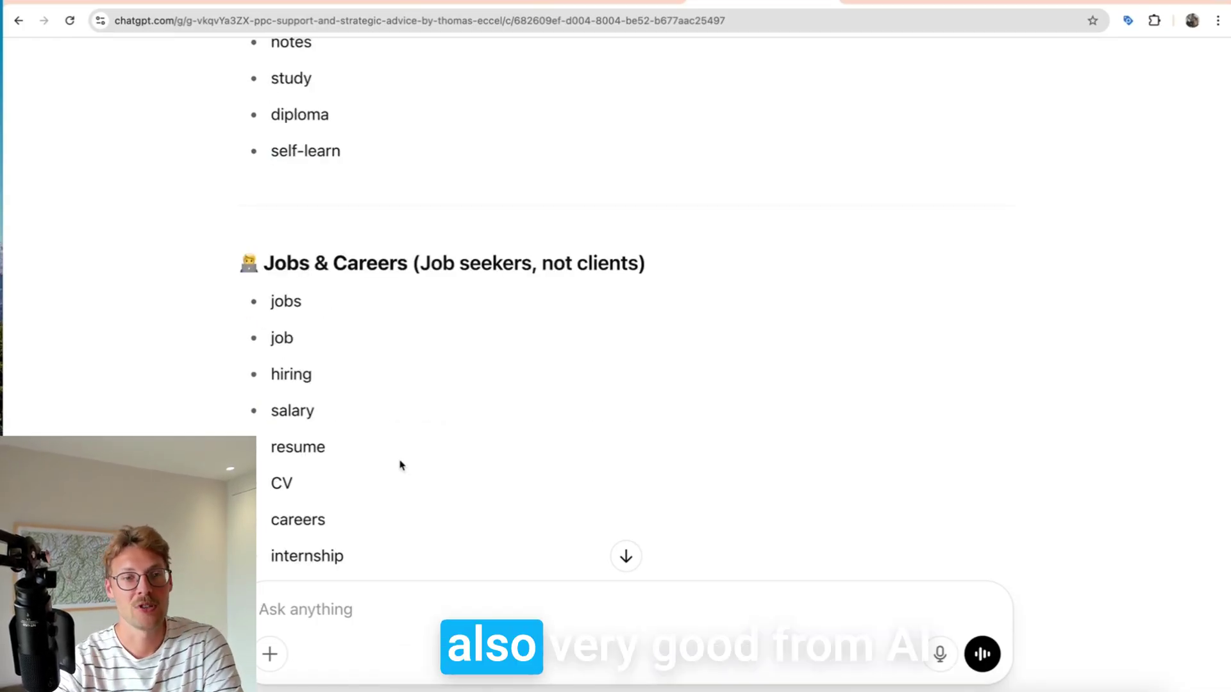
pyautogui.keyDown('ctrl'); pyautogui.scroll(2, 395, 248); pyautogui.keyUp('ctrl')
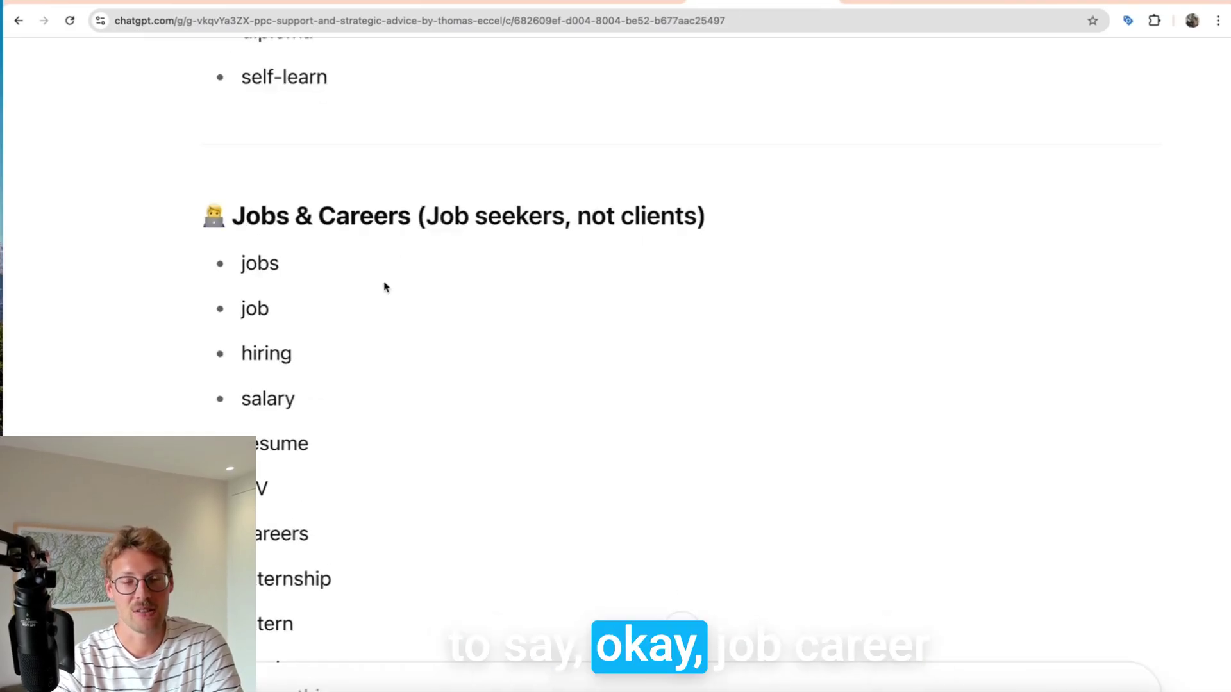
pyautogui.scroll(-1, 382, 283)
pyautogui.keyDown('ctrl'); pyautogui.scroll(-2, 384, 346); pyautogui.keyUp('ctrl')
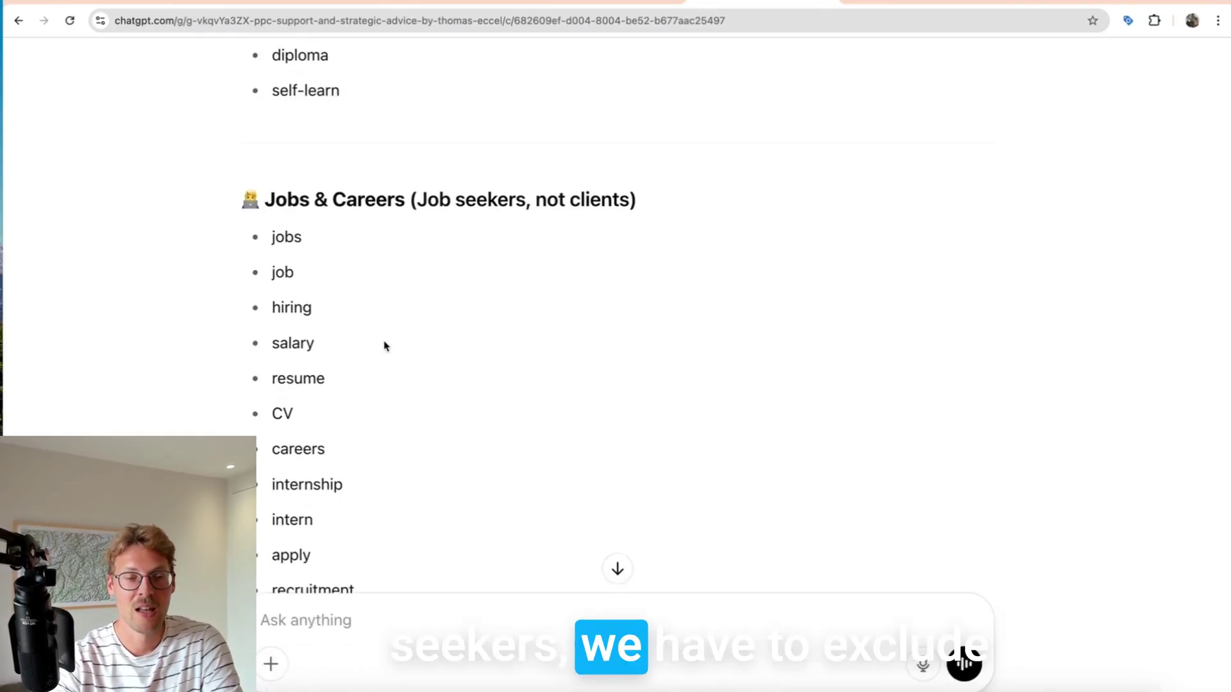
pyautogui.scroll(-1, 384, 344)
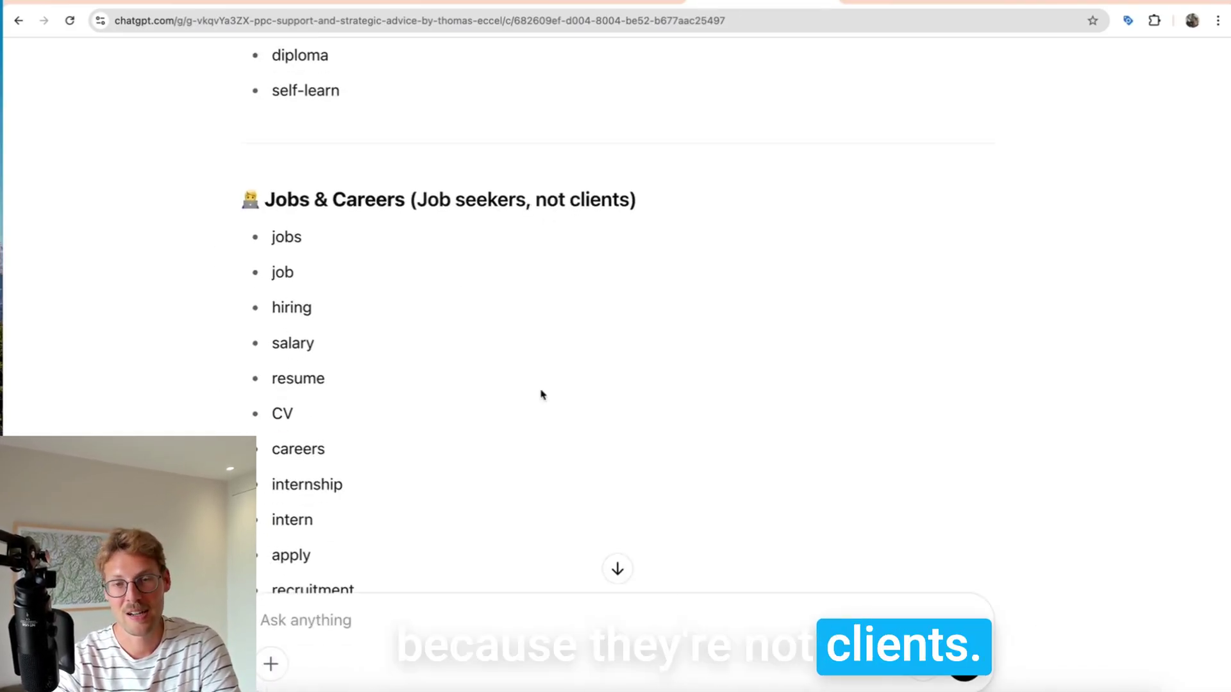
pyautogui.scroll(-10, 541, 393)
pyautogui.scroll(-3, 538, 391)
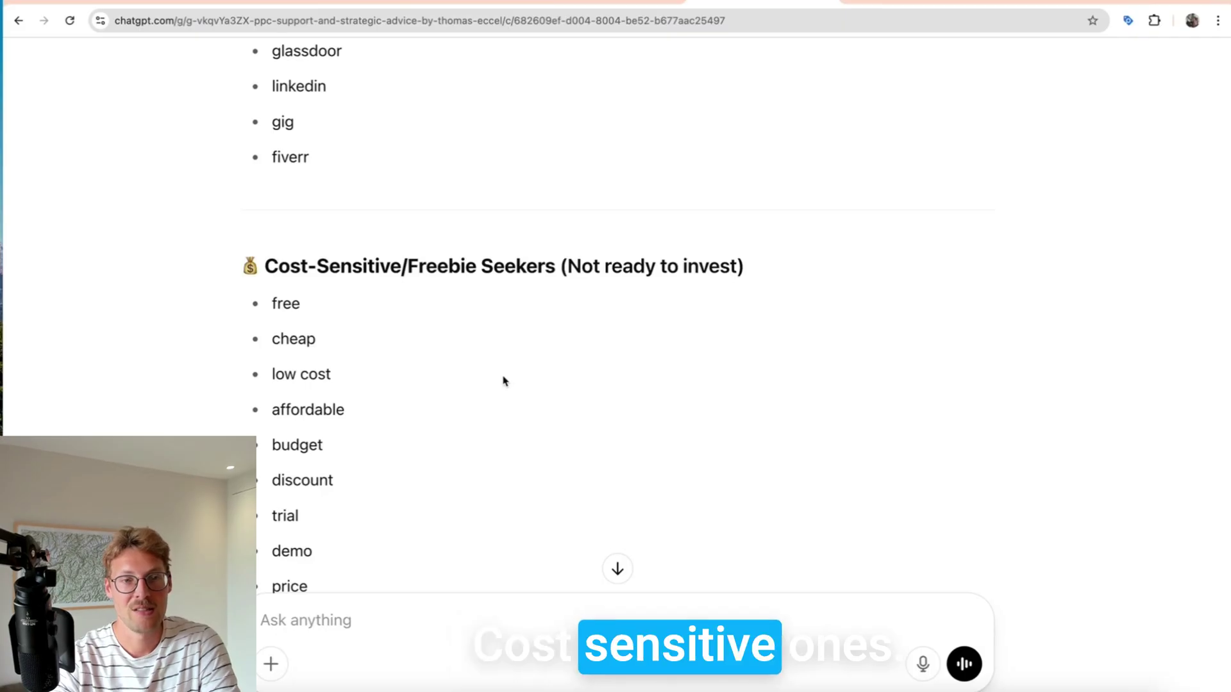
pyautogui.scroll(-2, 503, 381)
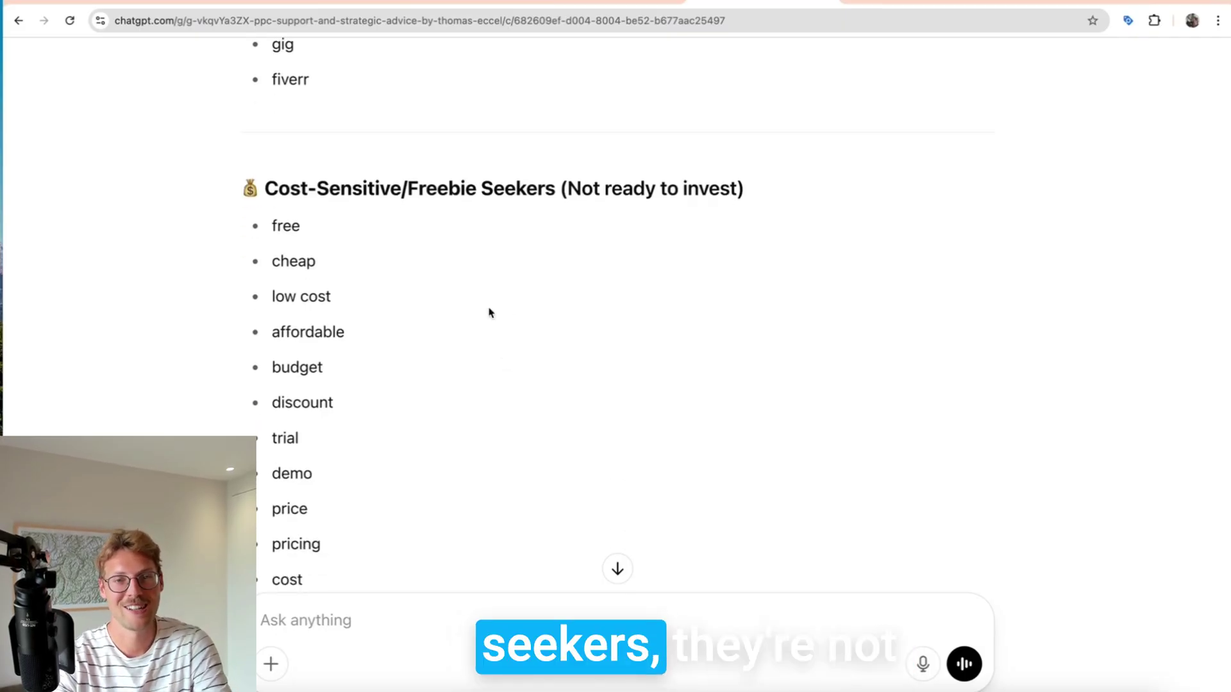
pyautogui.scroll(-10, 489, 312)
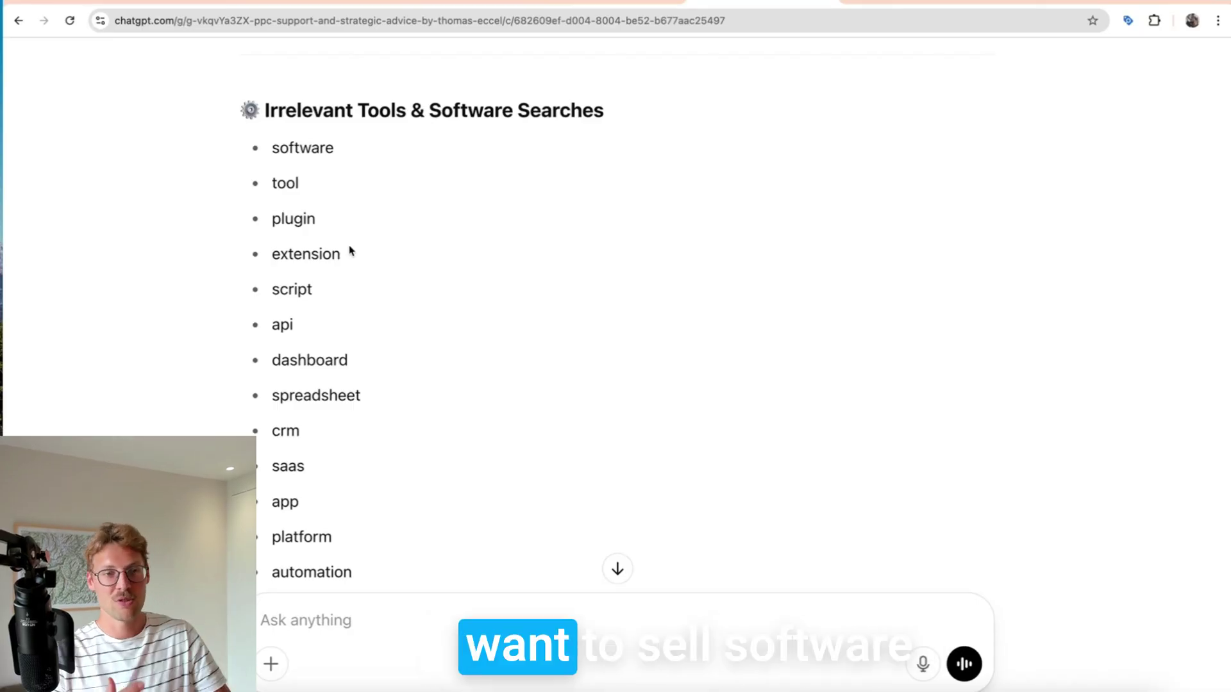
pyautogui.scroll(-10, 351, 250)
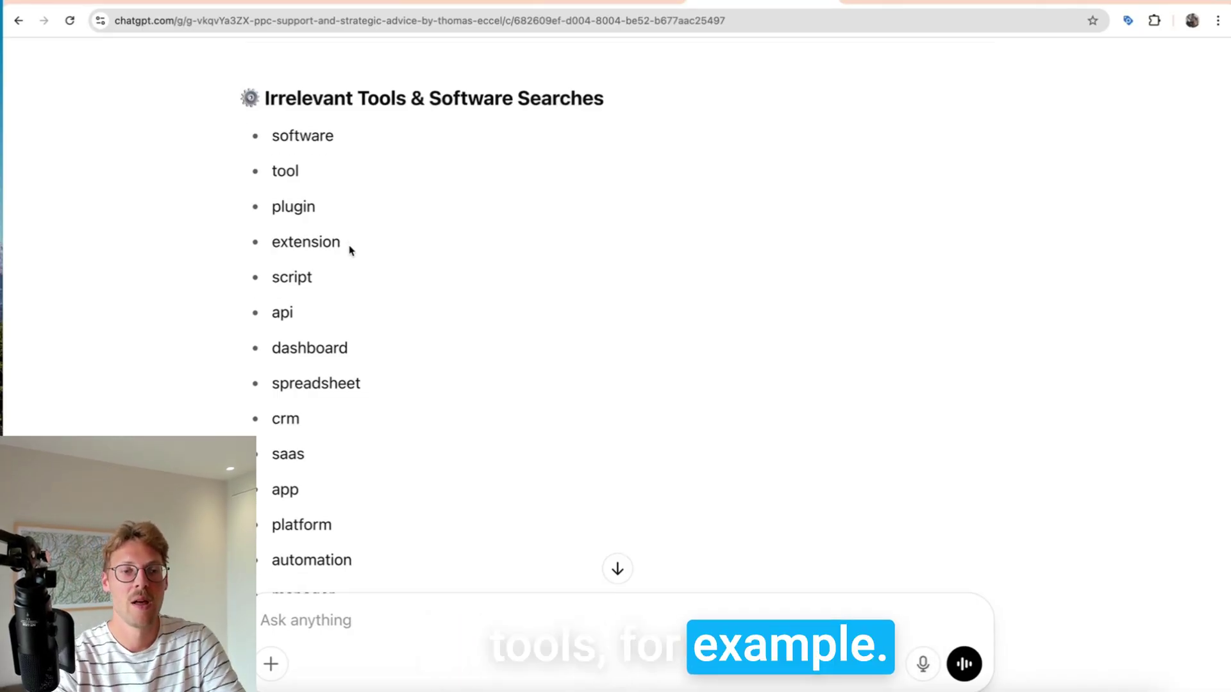
pyautogui.scroll(-2, 369, 364)
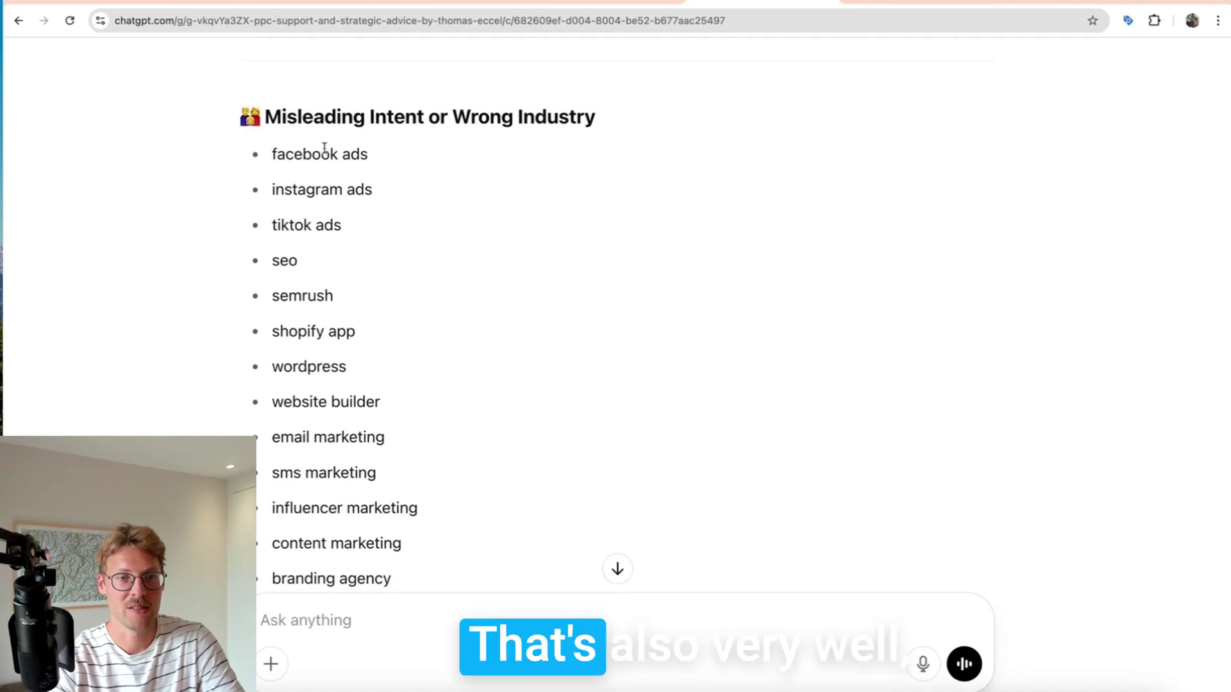
# Ask ChatGPT to put the keywords together for pasting into the Google Ads account as exact match negatives with [].
pyautogui.scroll(-7, 316, 327)
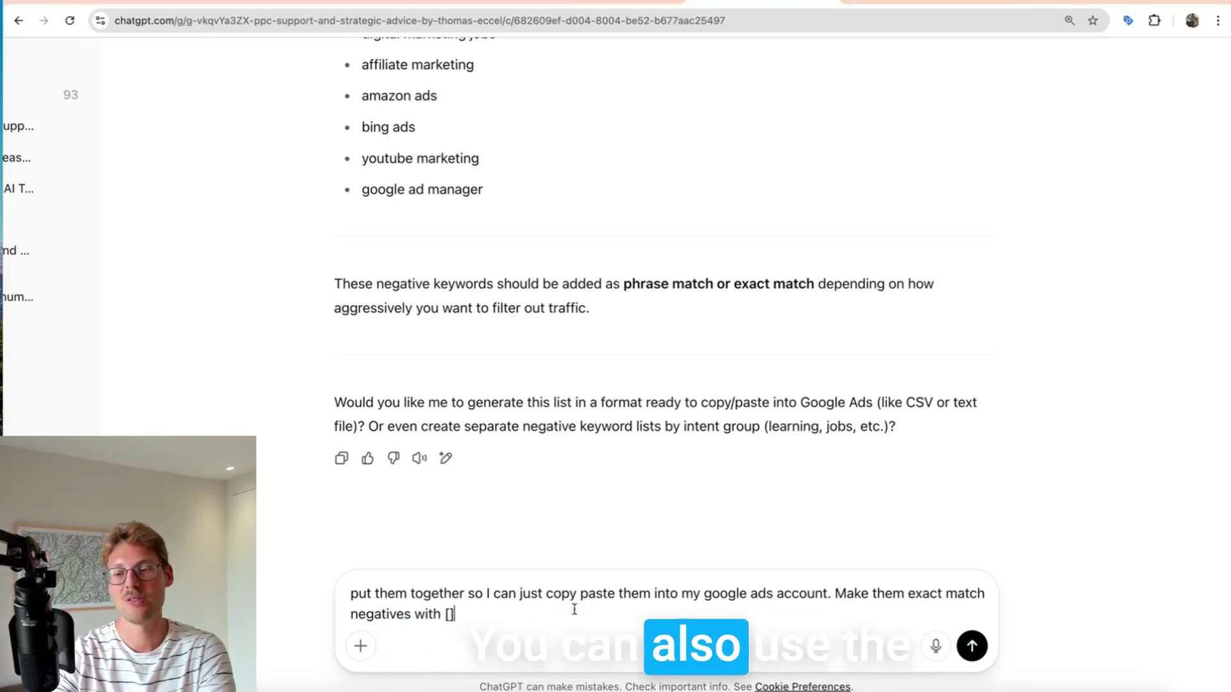
pyautogui.press('Return')
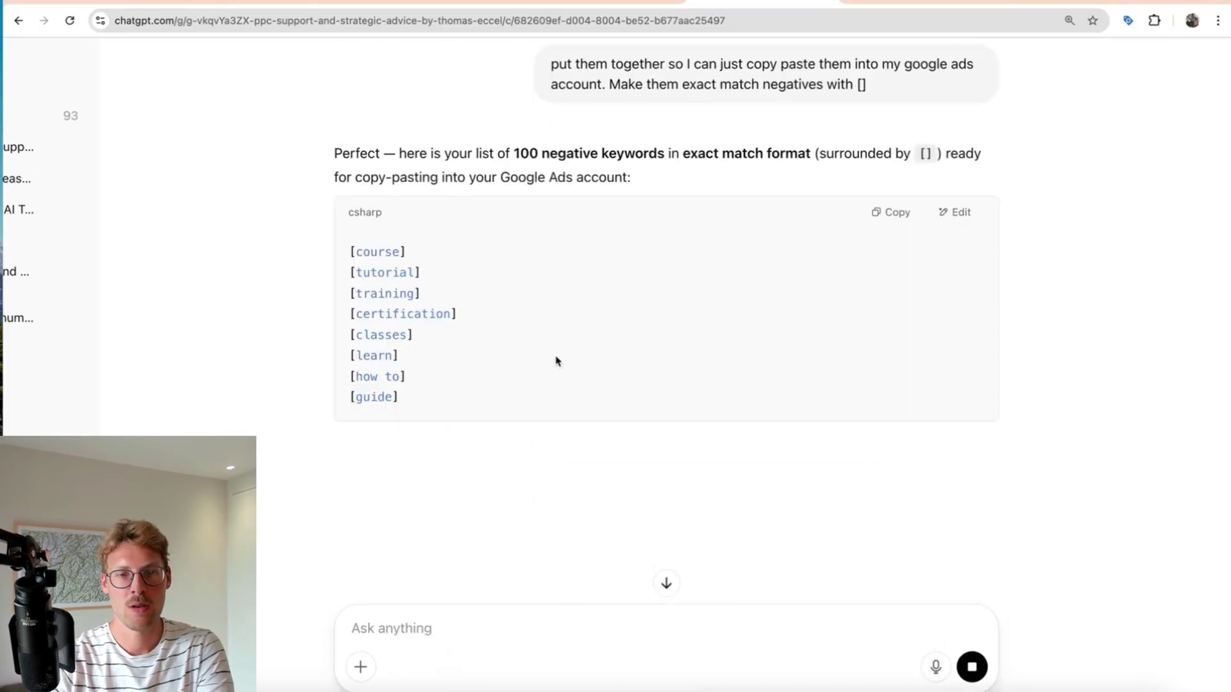
# Check the generated list of bracketed exact match negative keywords and copy it.
pyautogui.scroll(3, 555, 360)
pyautogui.scroll(-1, 555, 361)
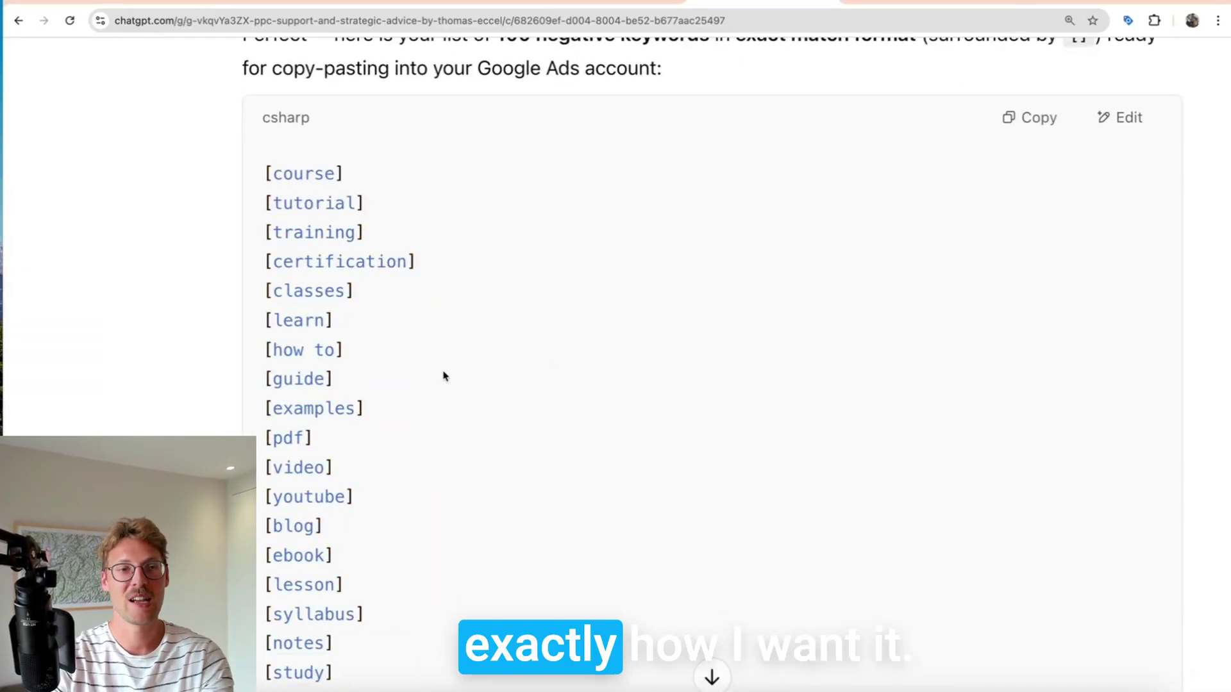
pyautogui.scroll(-10, 459, 402)
pyautogui.scroll(12, 458, 401)
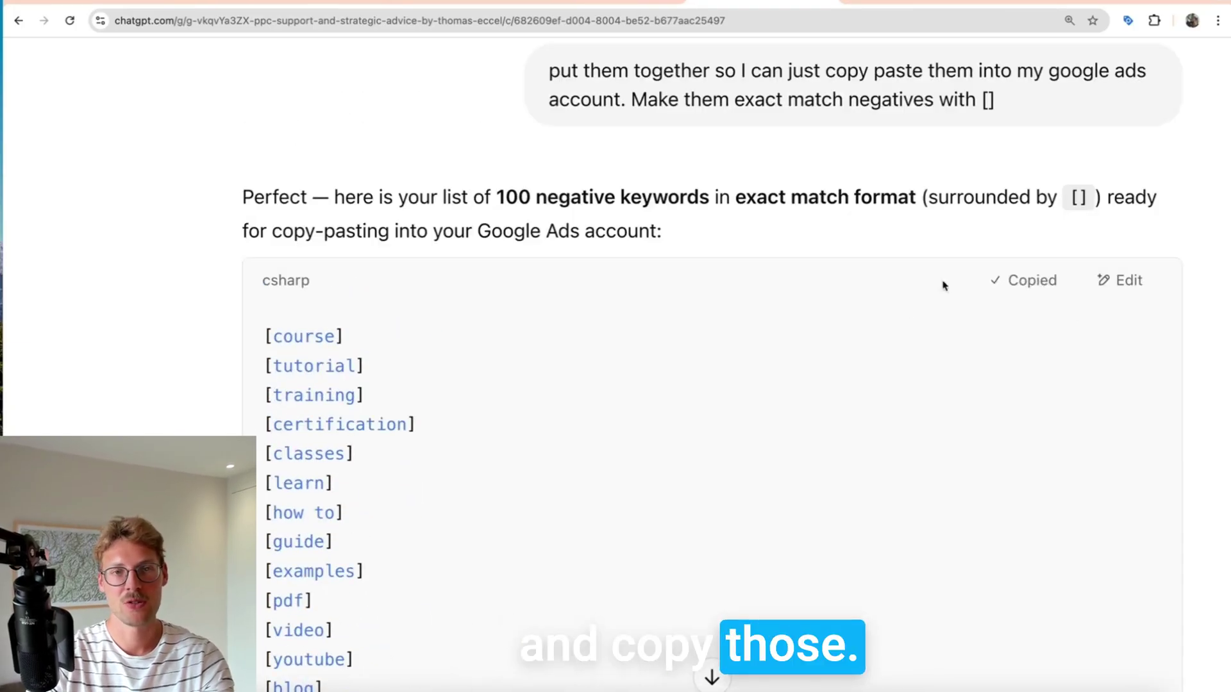
# Look through the copied negative keyword list for terms that might still be relevant.
pyautogui.scroll(-10, 432, 445)
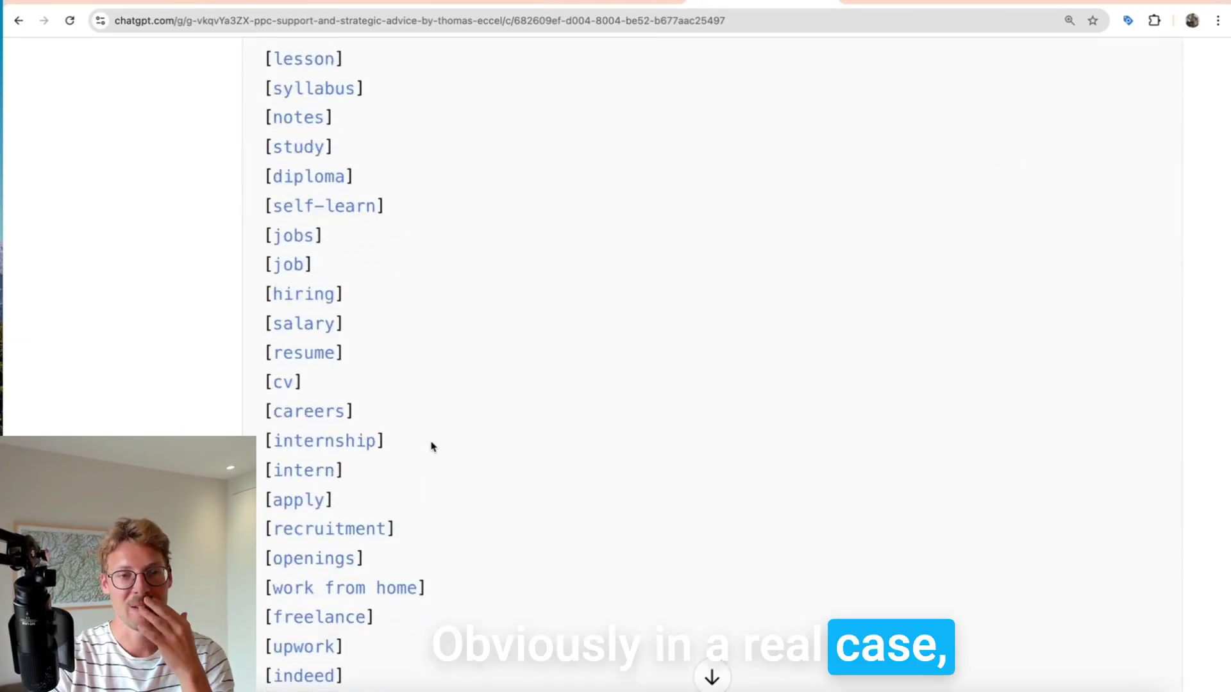
pyautogui.scroll(-10, 366, 319)
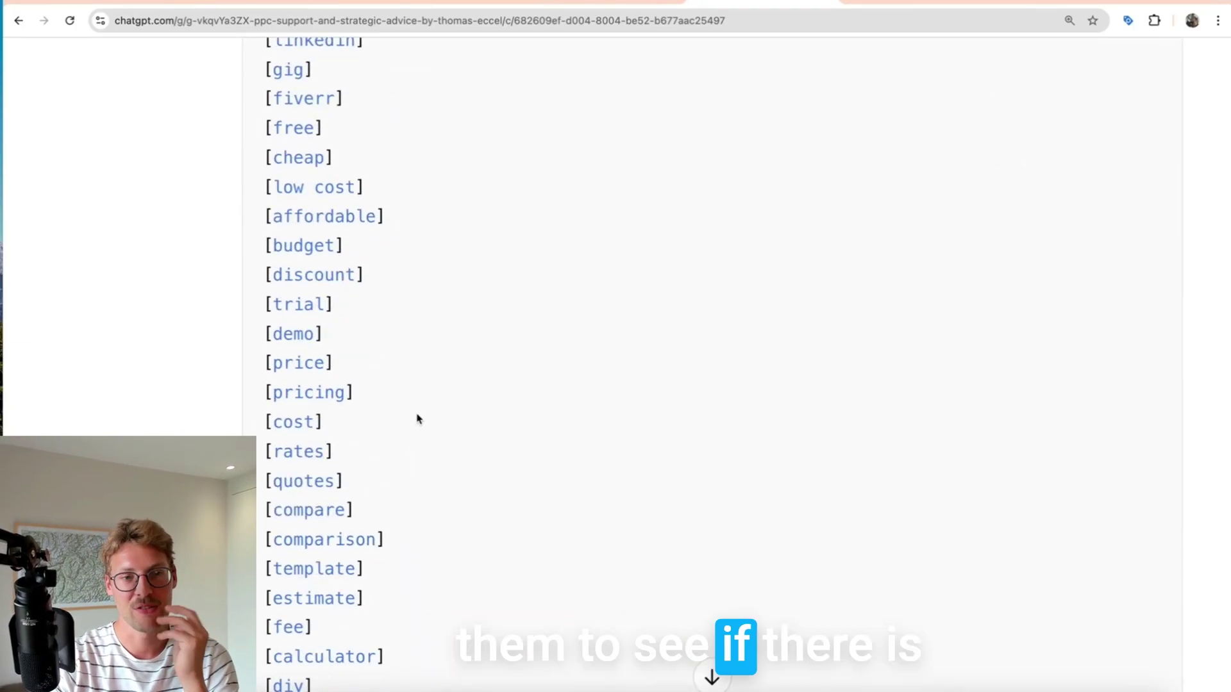
pyautogui.scroll(-3, 417, 419)
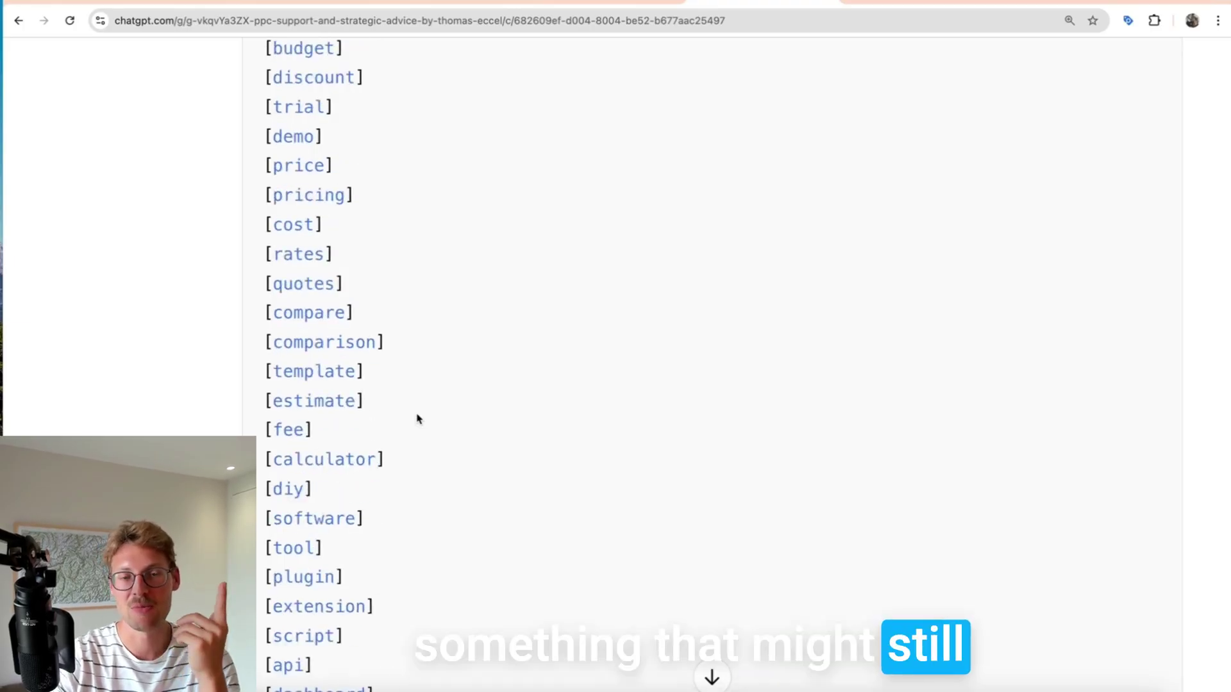
pyautogui.scroll(-12, 418, 420)
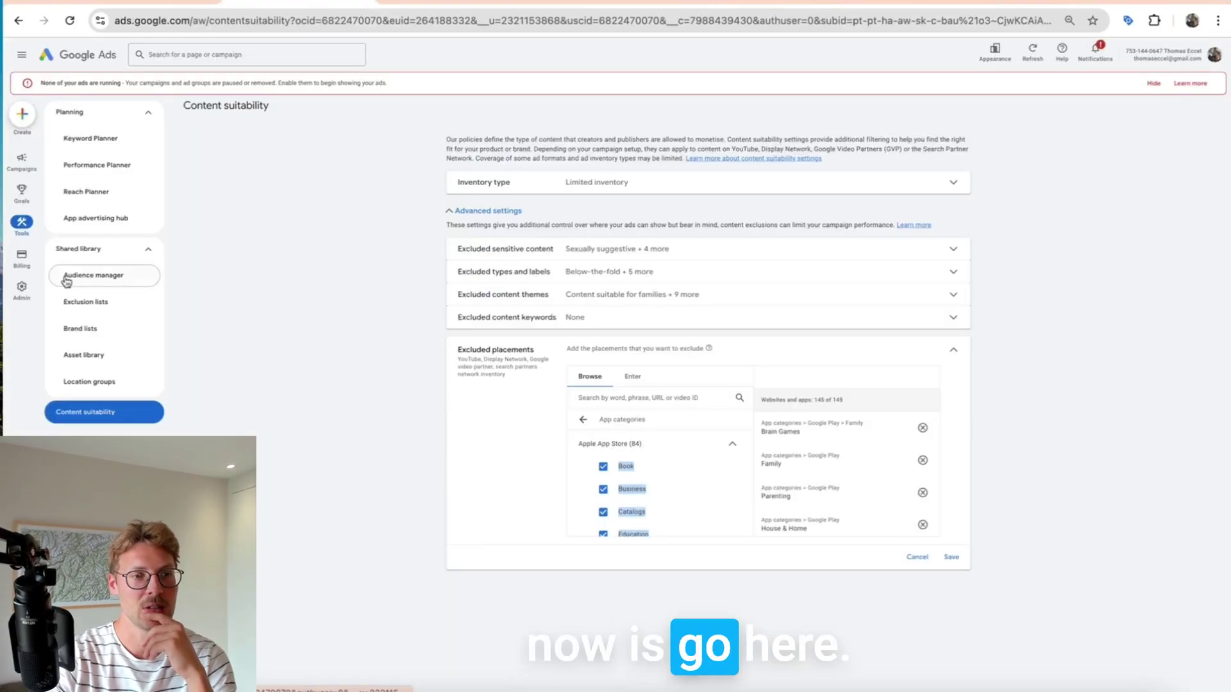
# Open the account settings and start adding account-level negative keywords.
pyautogui.moveTo(33, 300)
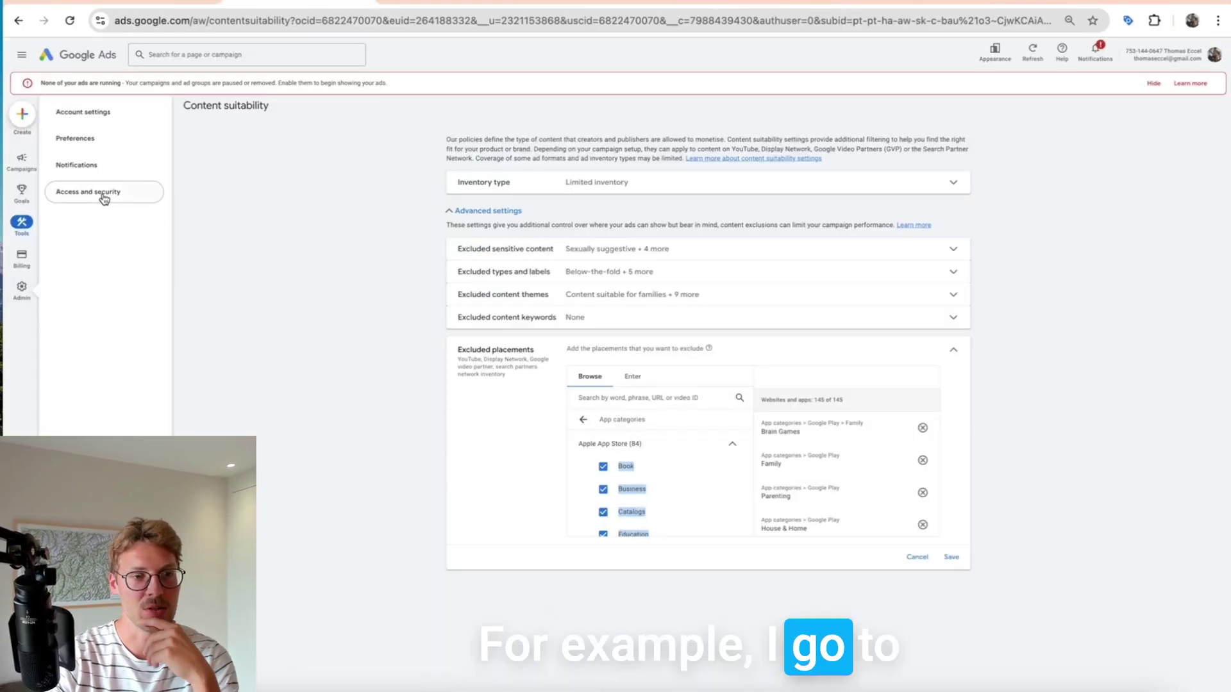
pyautogui.click(89, 113)
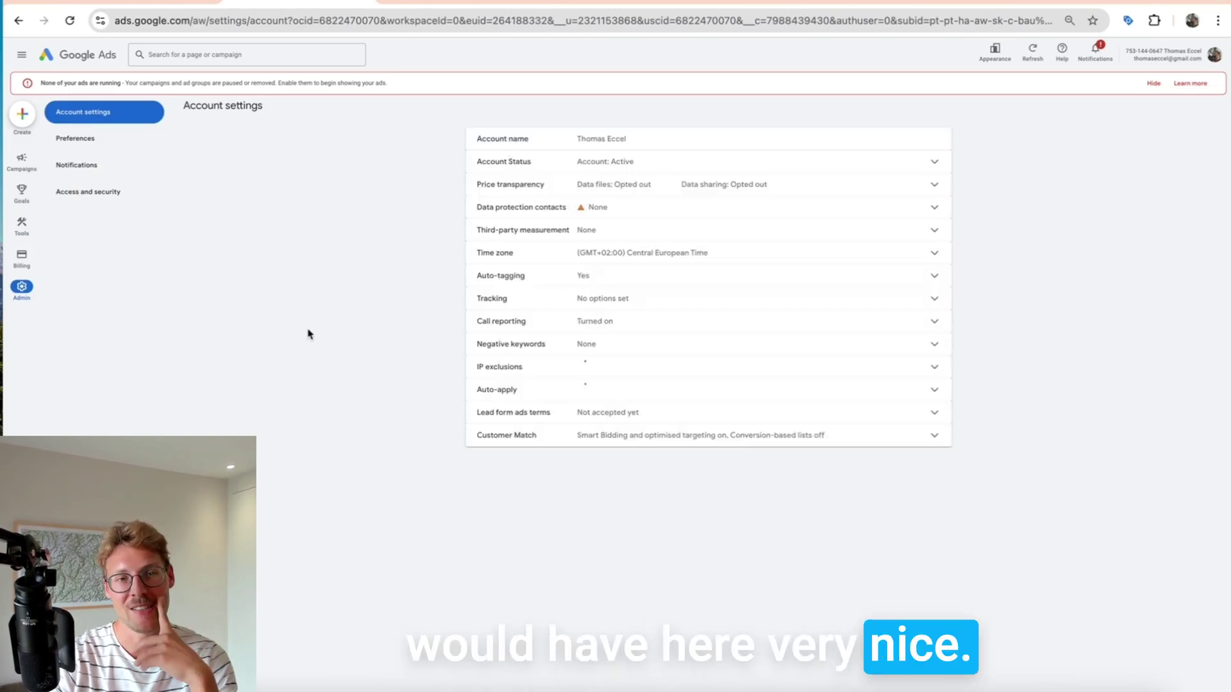
pyautogui.click(529, 349)
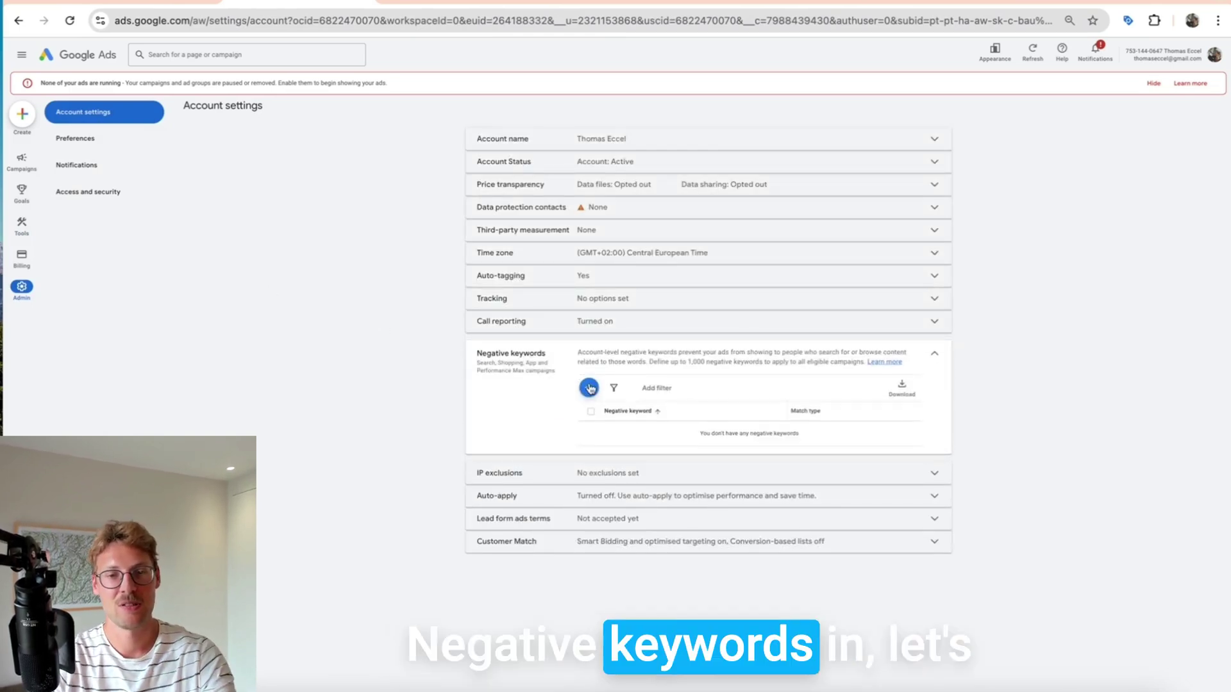
pyautogui.click(588, 387)
# Paste the copied exact match list into the negative keywords form for review, and clear it again.
pyautogui.hotkey('ctrl', 'v')
pyautogui.scroll(2, 514, 325)
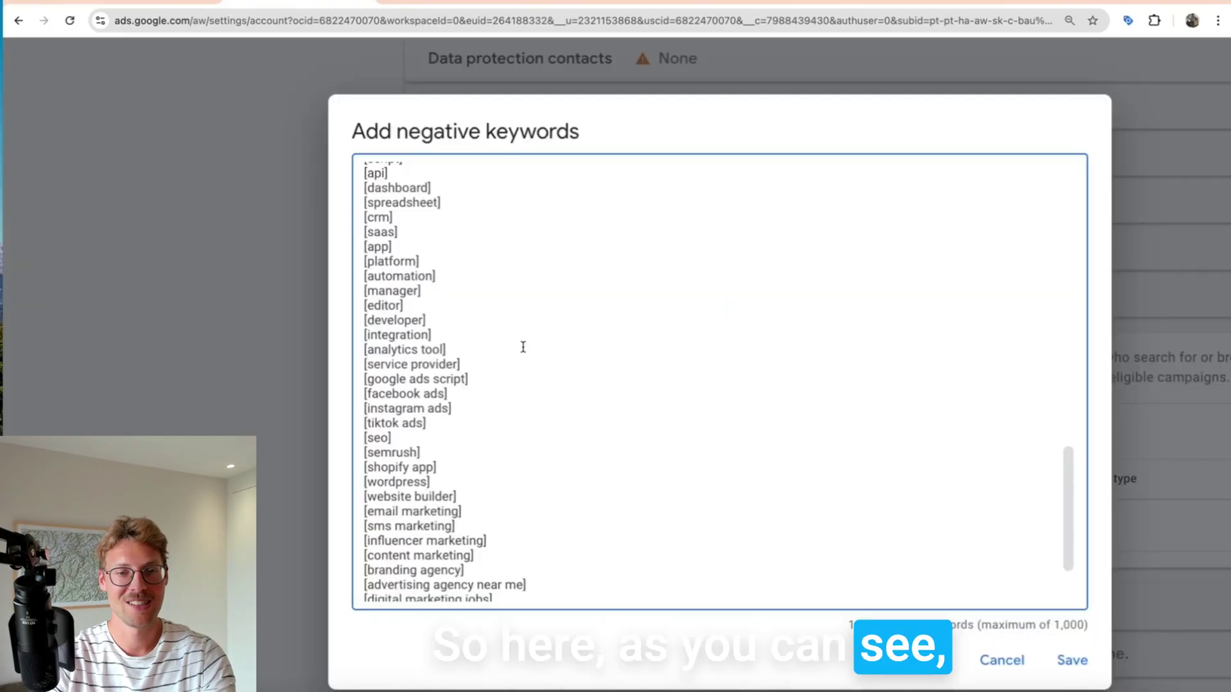
pyautogui.tripleClick(523, 347)
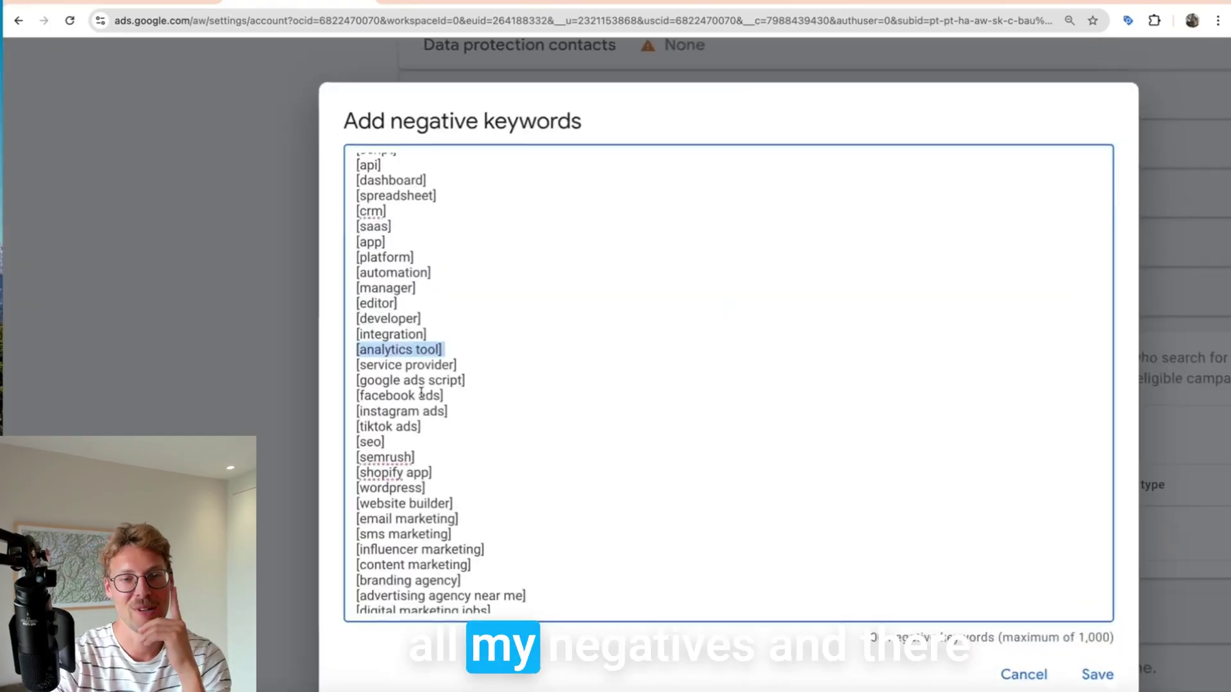
pyautogui.scroll(2, 523, 347)
pyautogui.scroll(-2, 481, 438)
pyautogui.click(481, 438)
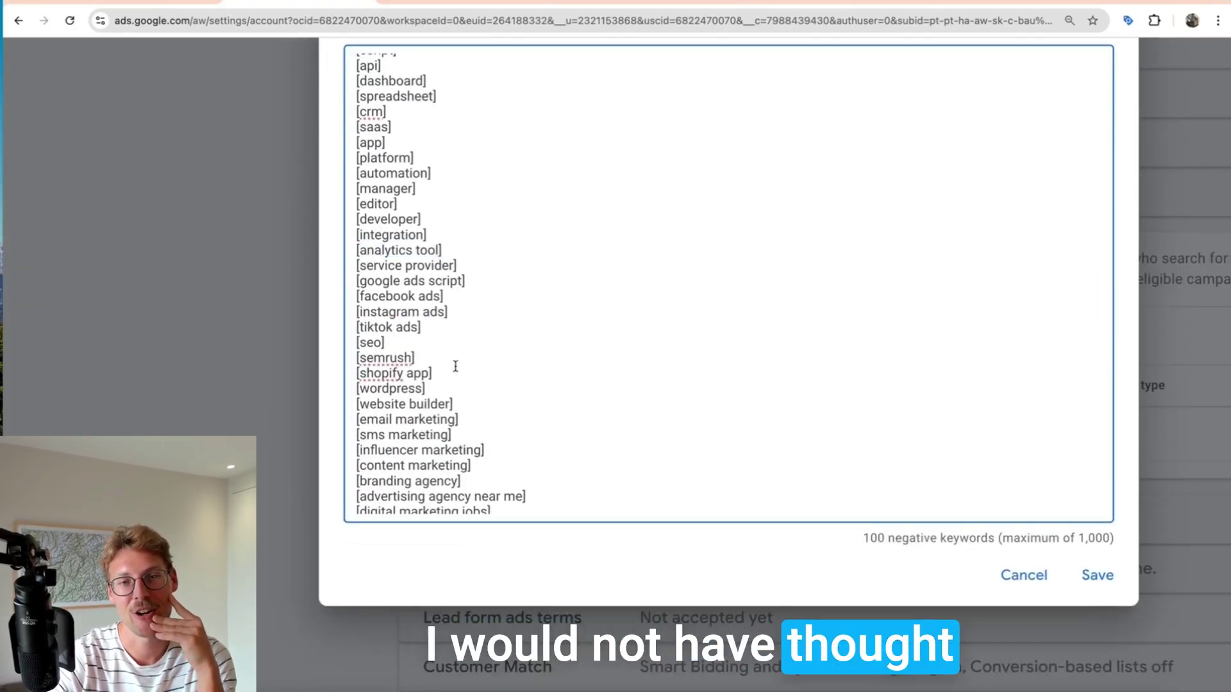
pyautogui.scroll(3, 383, 193)
pyautogui.click(403, 124)
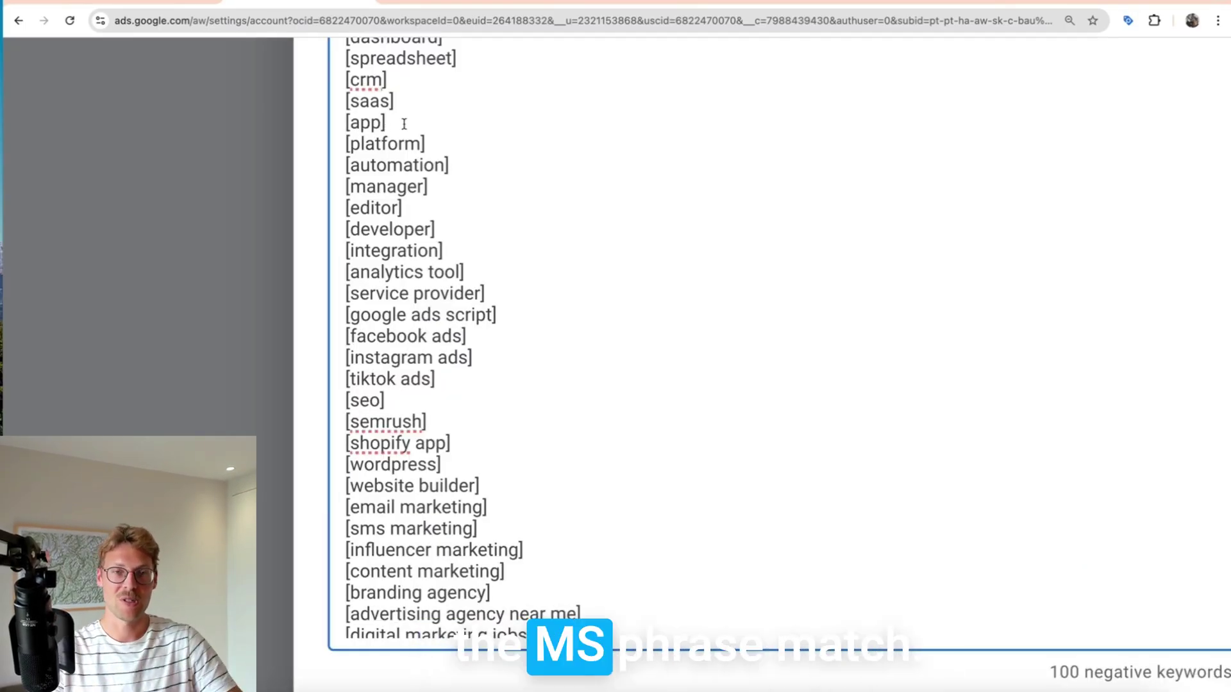
pyautogui.press('super+a')
pyautogui.press('BackSpace')
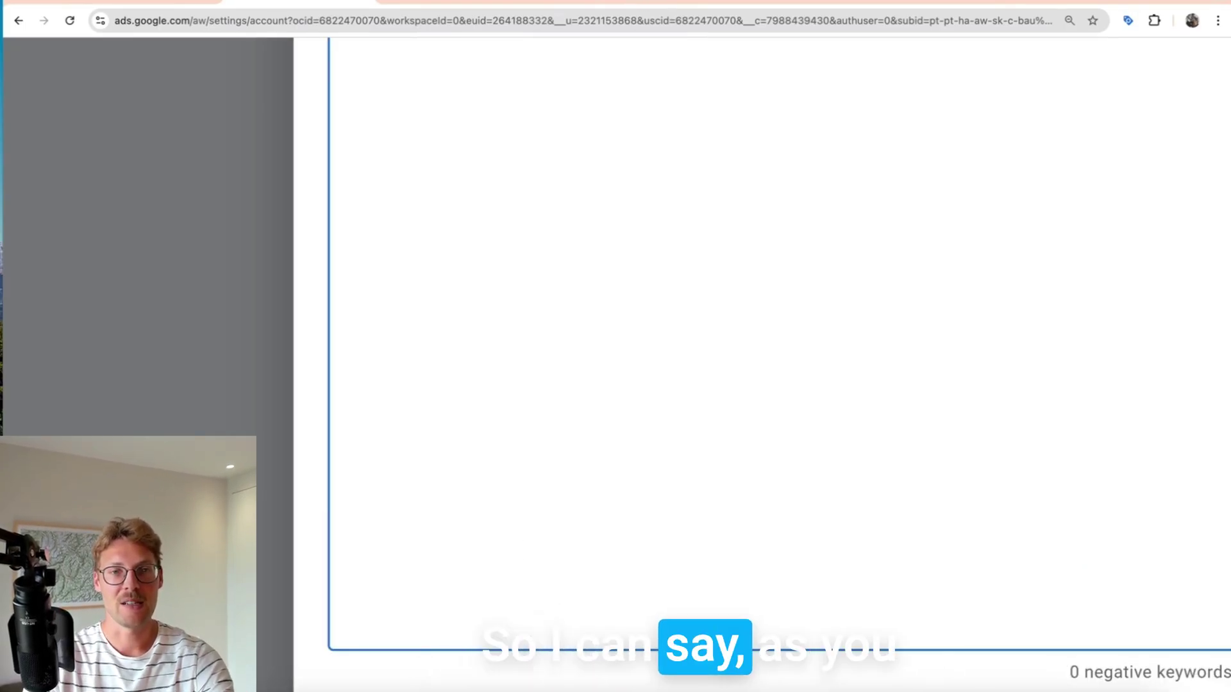
# Switch to ChatGPT and ask it to make the keywords phrase match with " ".
pyautogui.hotkey('ctrl', 'Tab')
pyautogui.hotkey('ctrl', 'Tab')
pyautogui.scroll(-8, 434, 558)
pyautogui.press('super+minus')
pyautogui.scroll(-1, 420, 583)
pyautogui.write('make them now prhas')
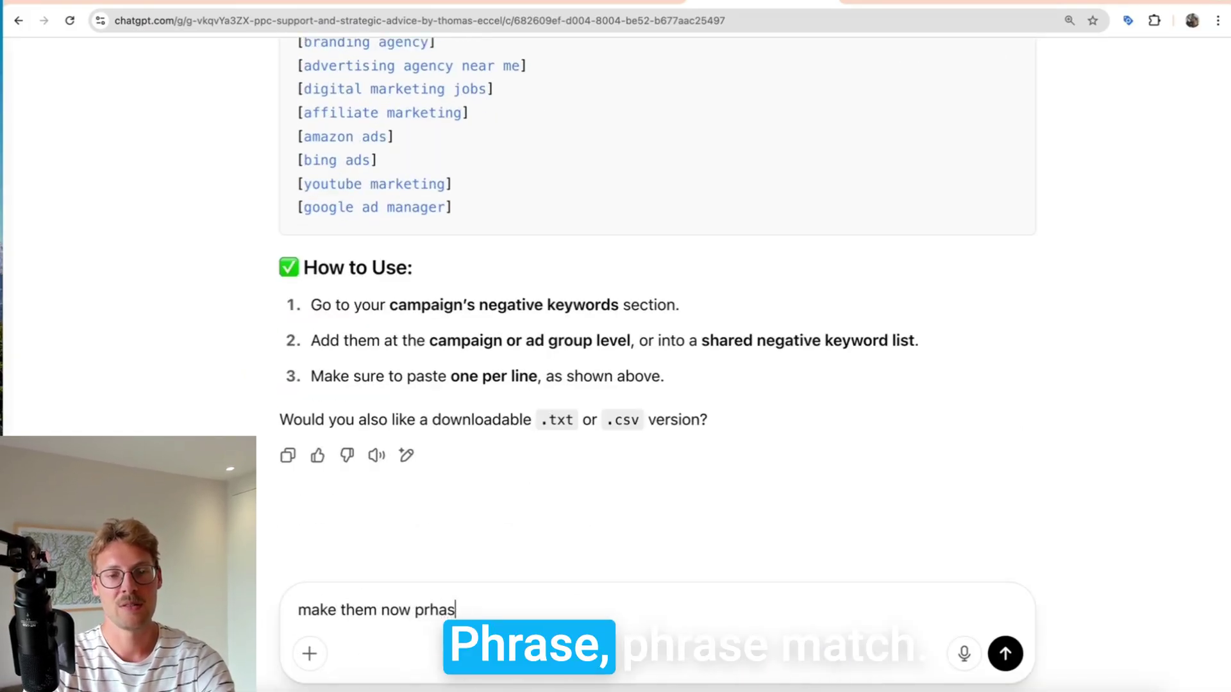
pyautogui.write(' match')
pyautogui.press('Return')
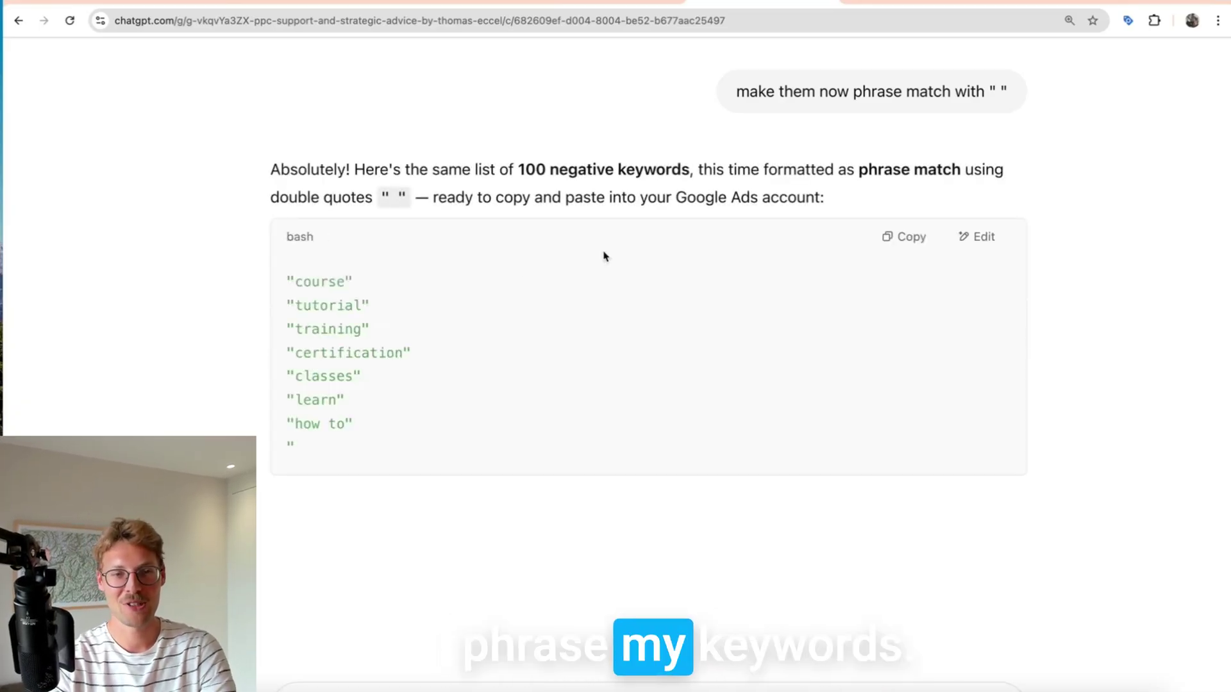
# Look through the generated list of quoted phrase match negative keywords and copy it.
pyautogui.scroll(-2, 533, 345)
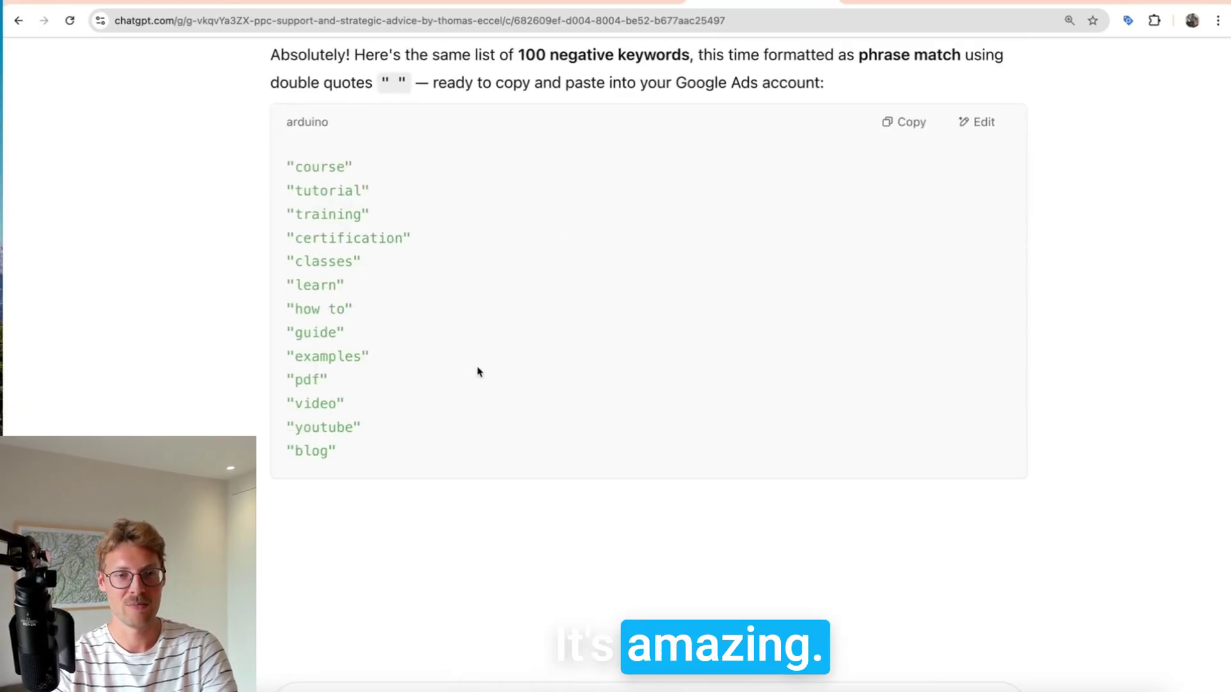
pyautogui.scroll(-3, 477, 370)
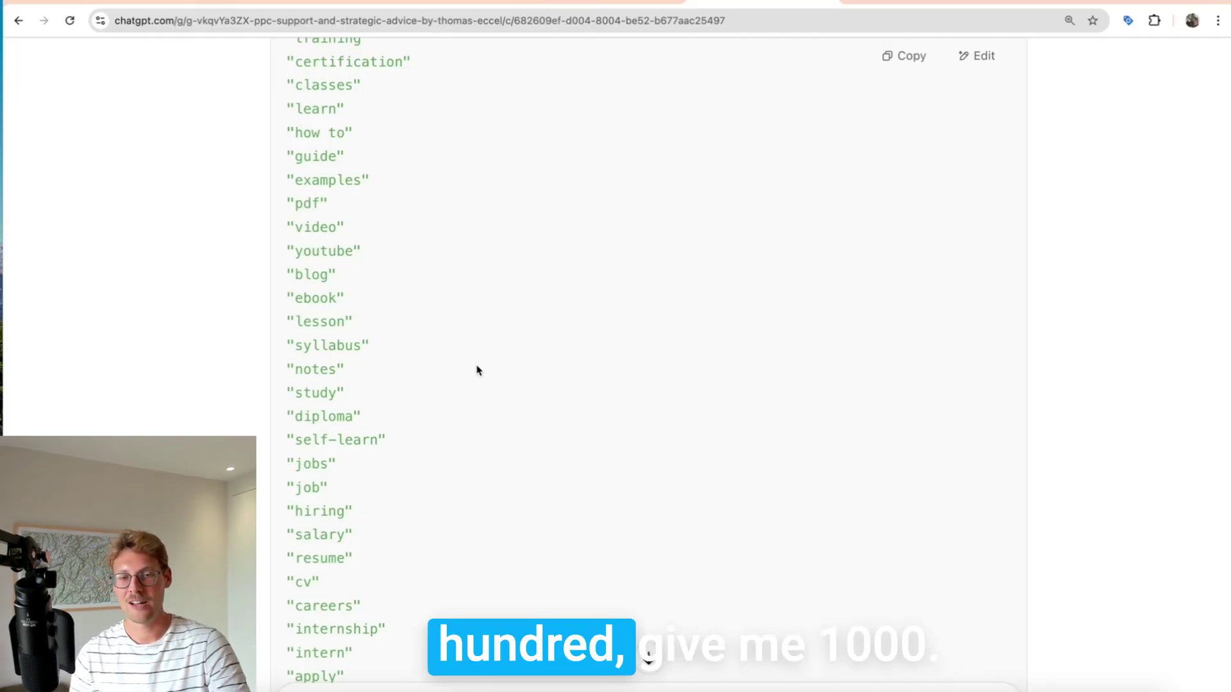
pyautogui.scroll(-10, 382, 402)
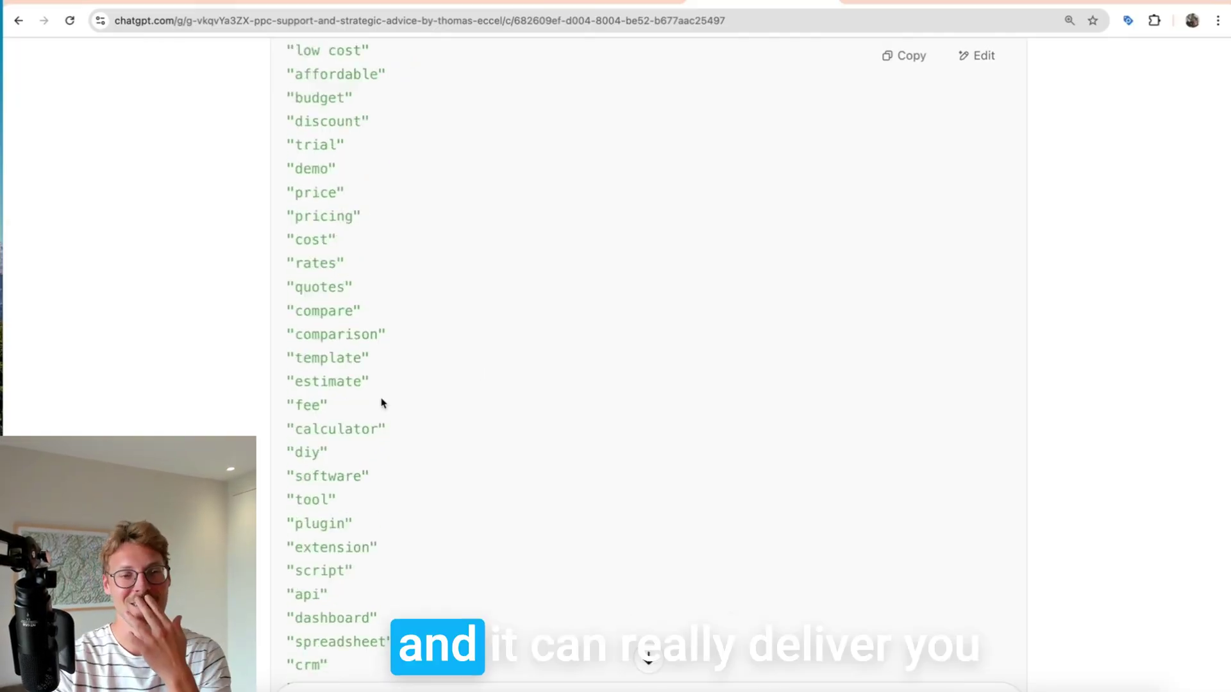
pyautogui.scroll(15, 382, 401)
pyautogui.scroll(-2, 382, 402)
pyautogui.click(901, 328)
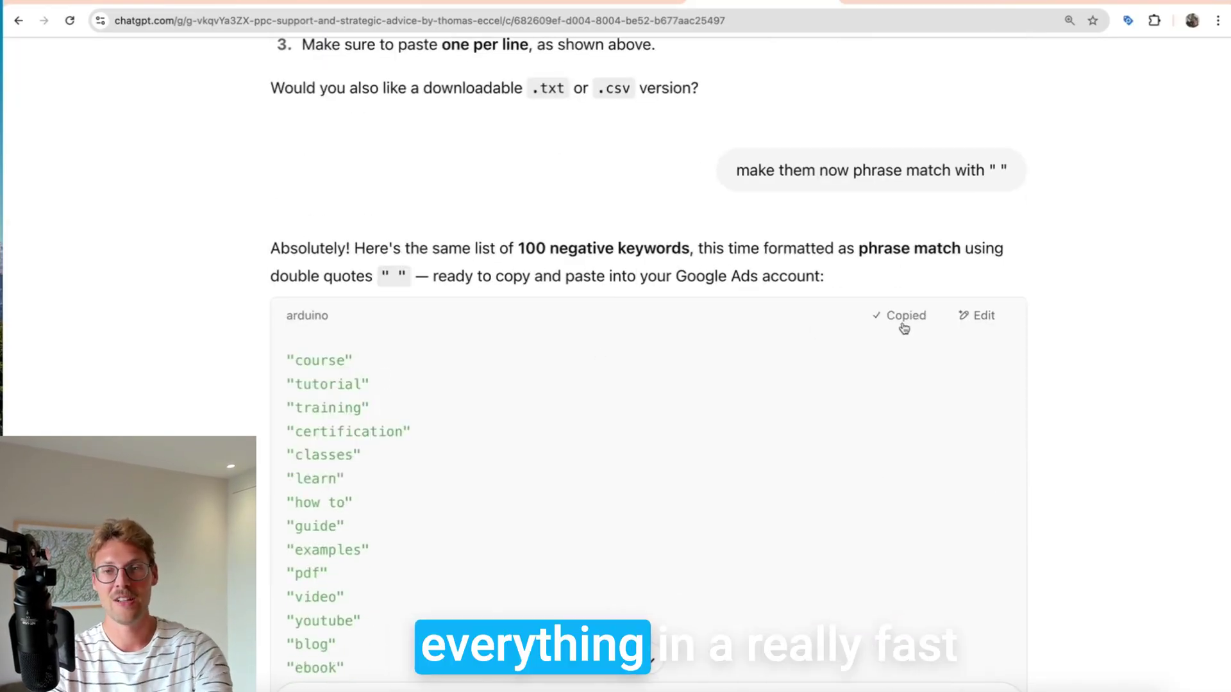
# Switch back to Google Ads, paste the phrase match keywords as account-level negatives and save them.
pyautogui.click(287, 3)
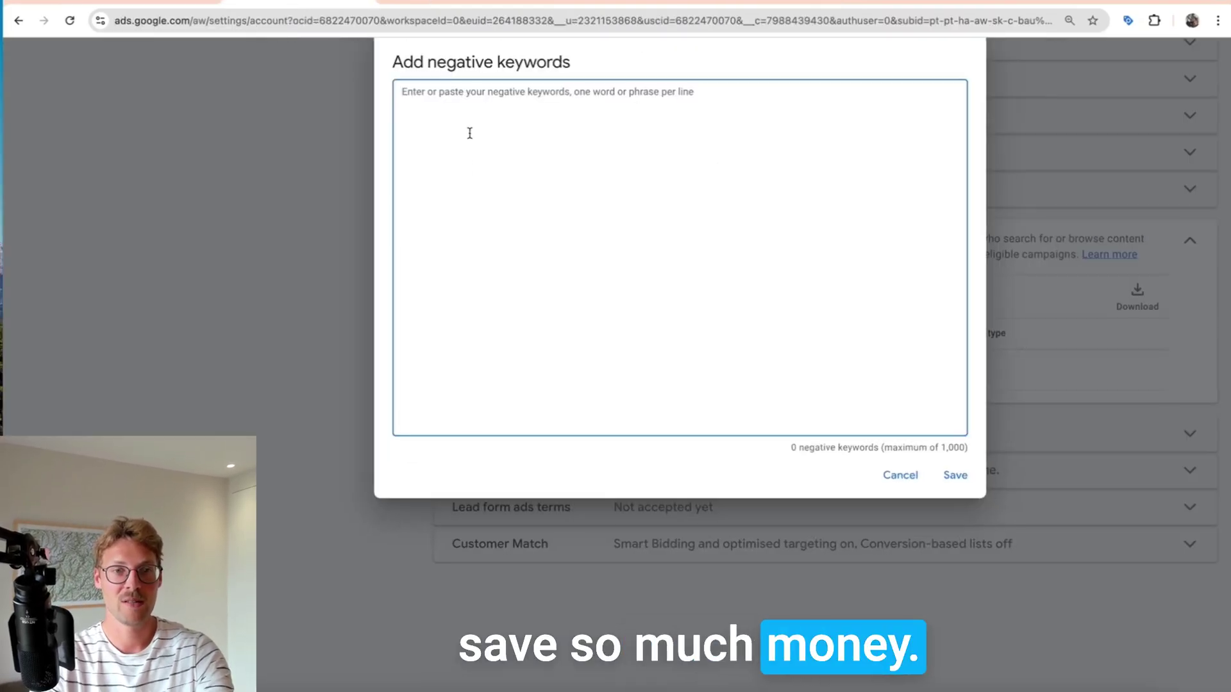
pyautogui.click(469, 133)
pyautogui.hotkey('ctrl', 'v')
pyautogui.click(955, 376)
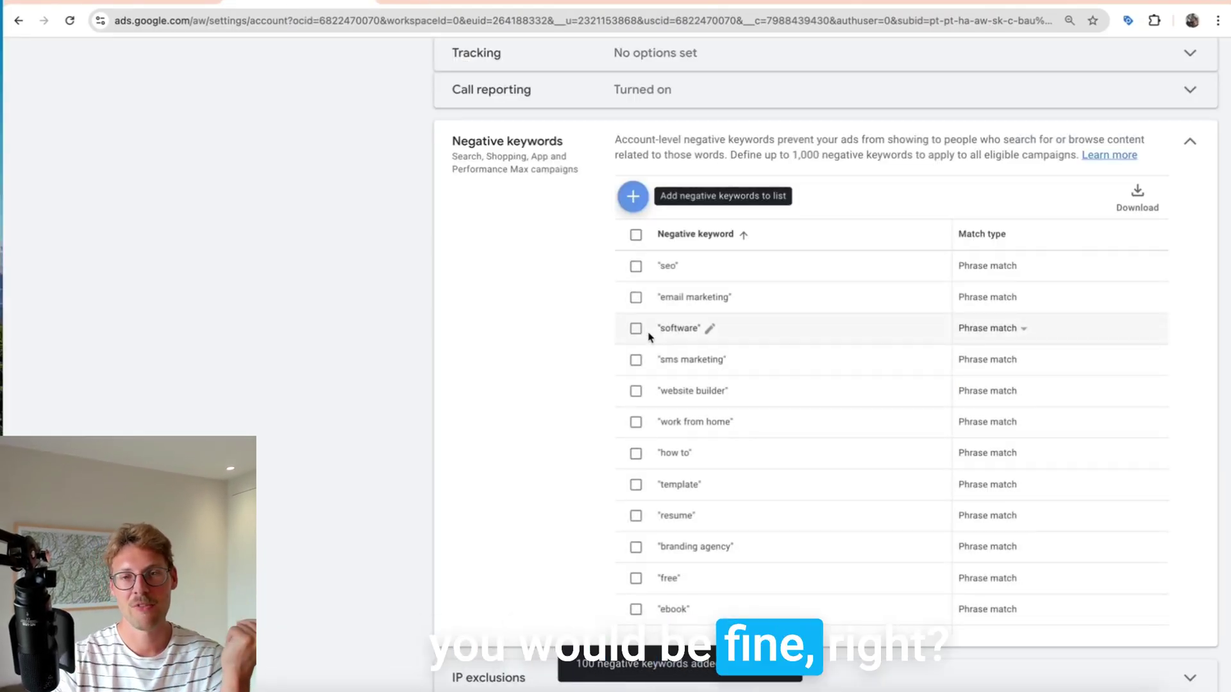
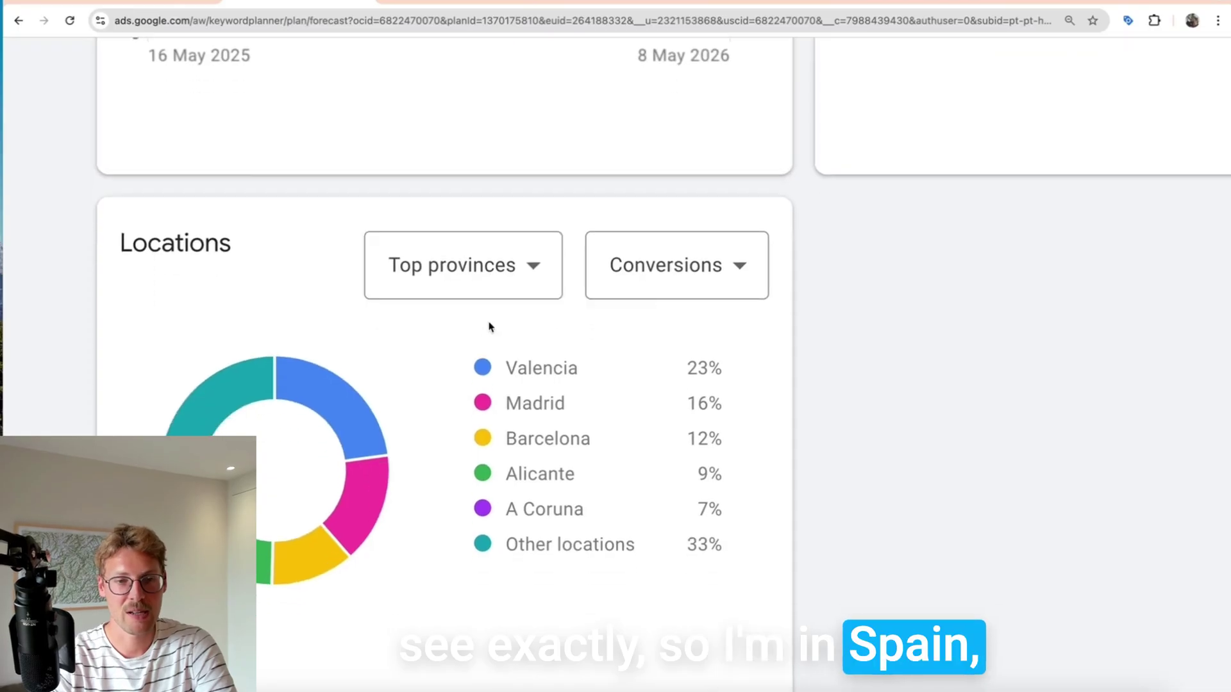
# Show clicks instead of conversions in the Locations forecast, broken down by top autonomous communities.
pyautogui.click(476, 290)
pyautogui.click(304, 306)
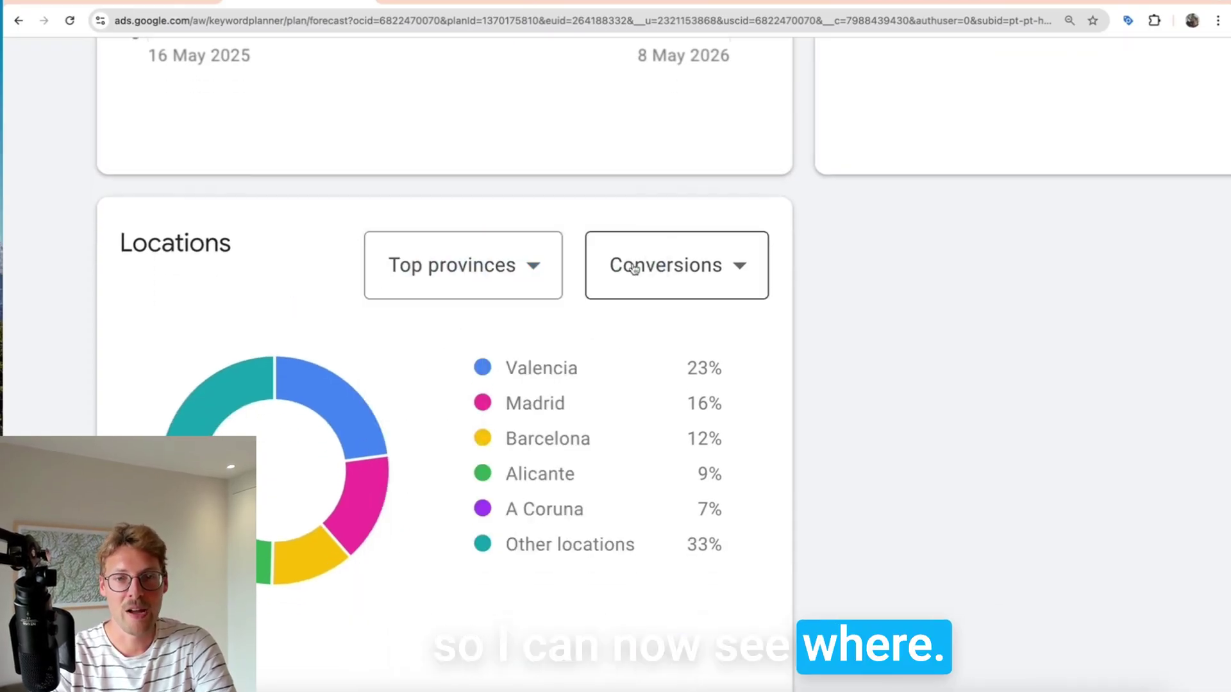
pyautogui.click(660, 266)
pyautogui.click(623, 335)
pyautogui.scroll(-1, 560, 318)
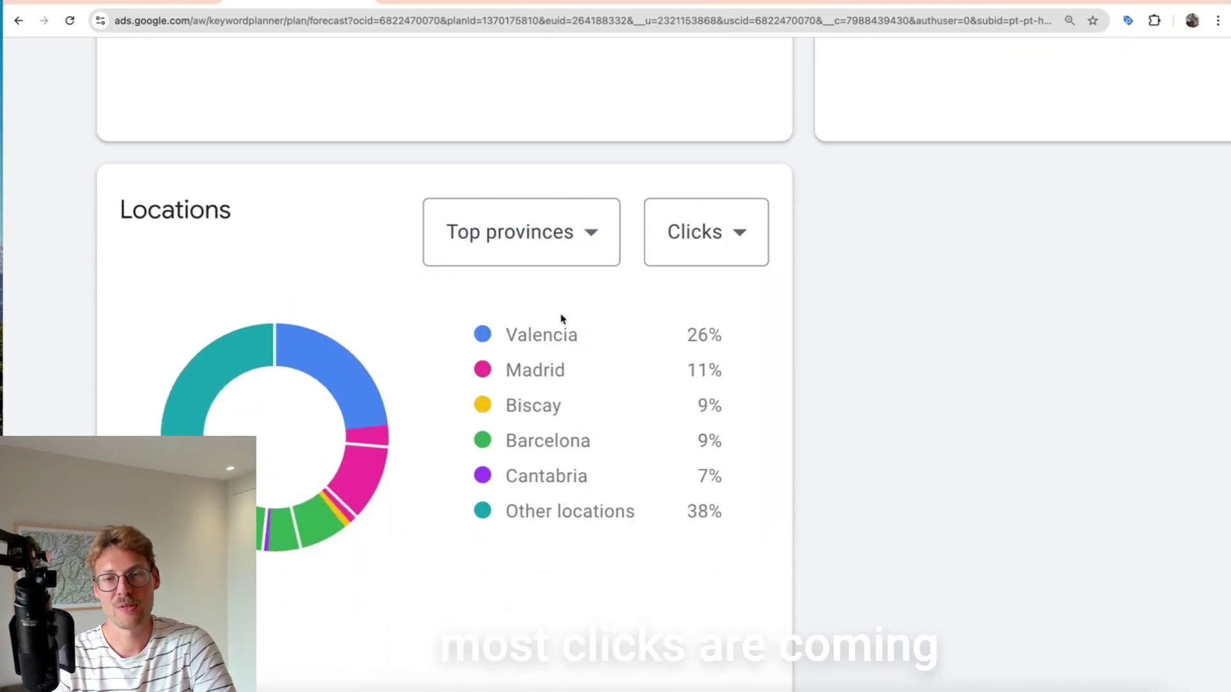
pyautogui.click(555, 218)
pyautogui.click(513, 320)
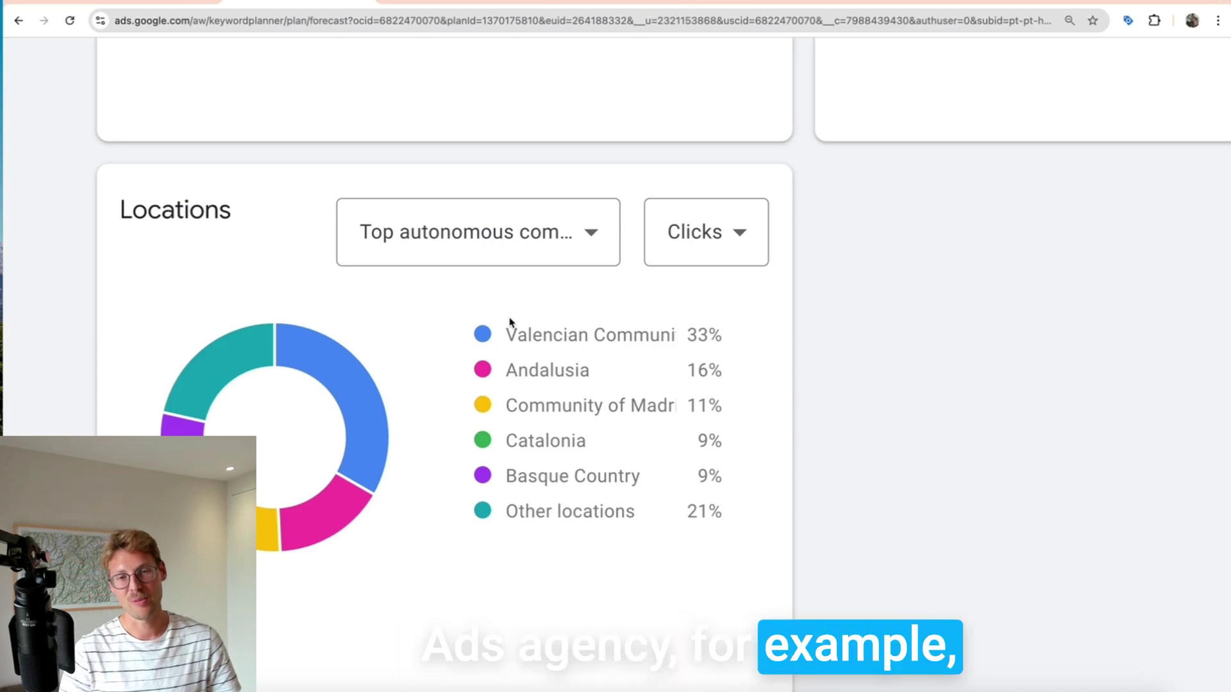
# View the clicks forecast by top counties, top municipalities, top cities and top postcodes in turn.
pyautogui.click(481, 242)
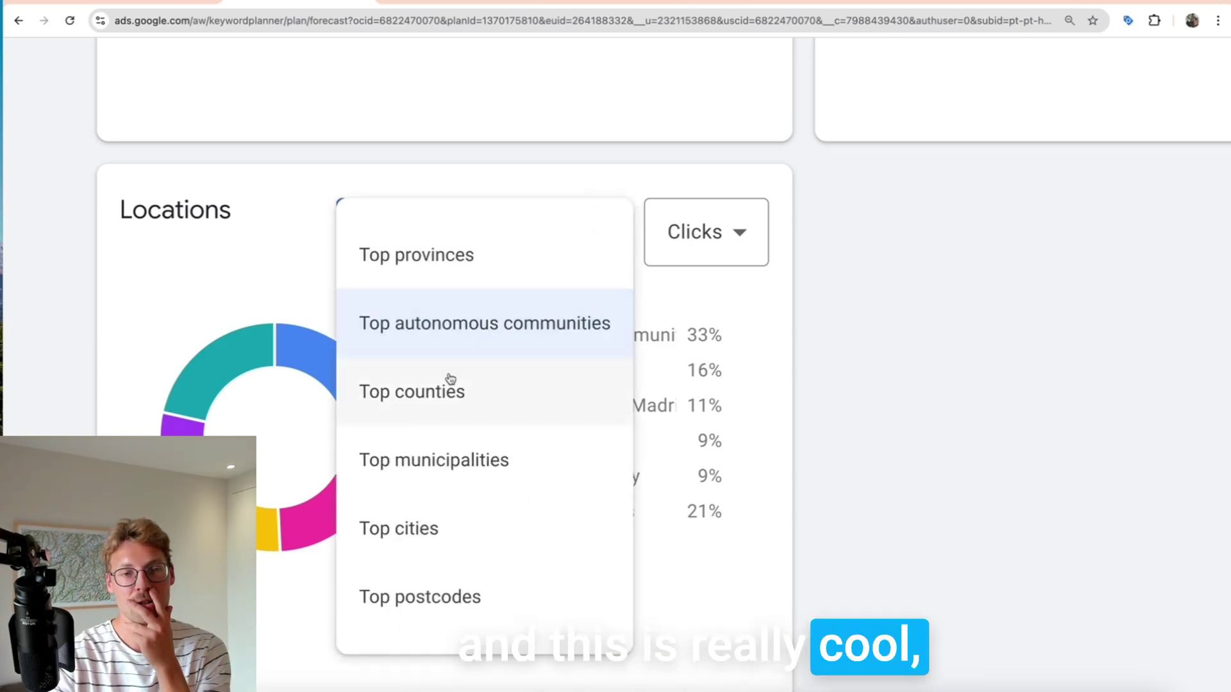
pyautogui.click(479, 400)
pyautogui.click(521, 259)
pyautogui.click(487, 460)
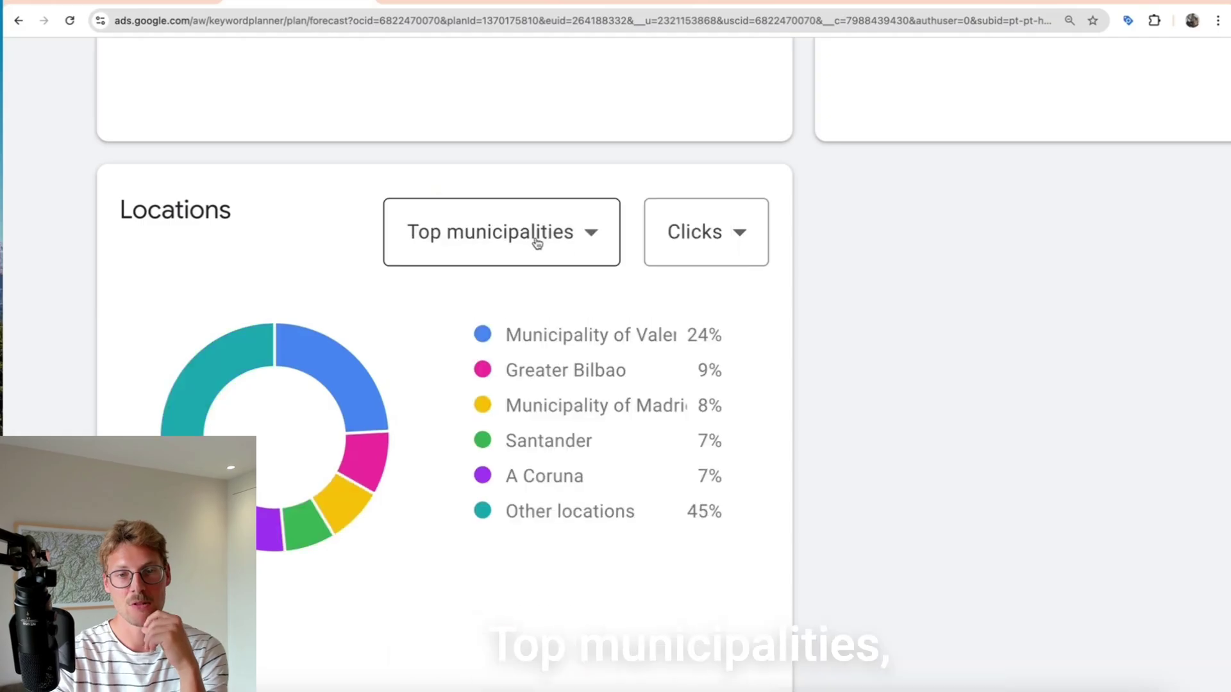
pyautogui.click(537, 242)
pyautogui.click(513, 535)
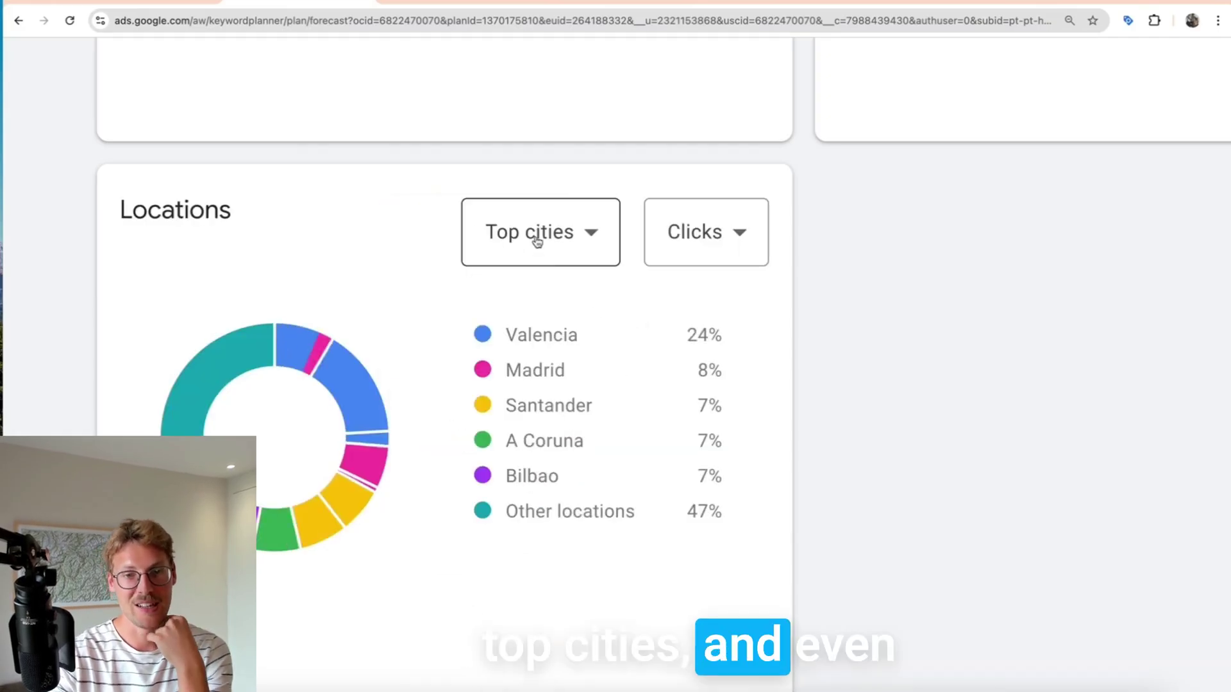
pyautogui.click(536, 241)
pyautogui.click(537, 574)
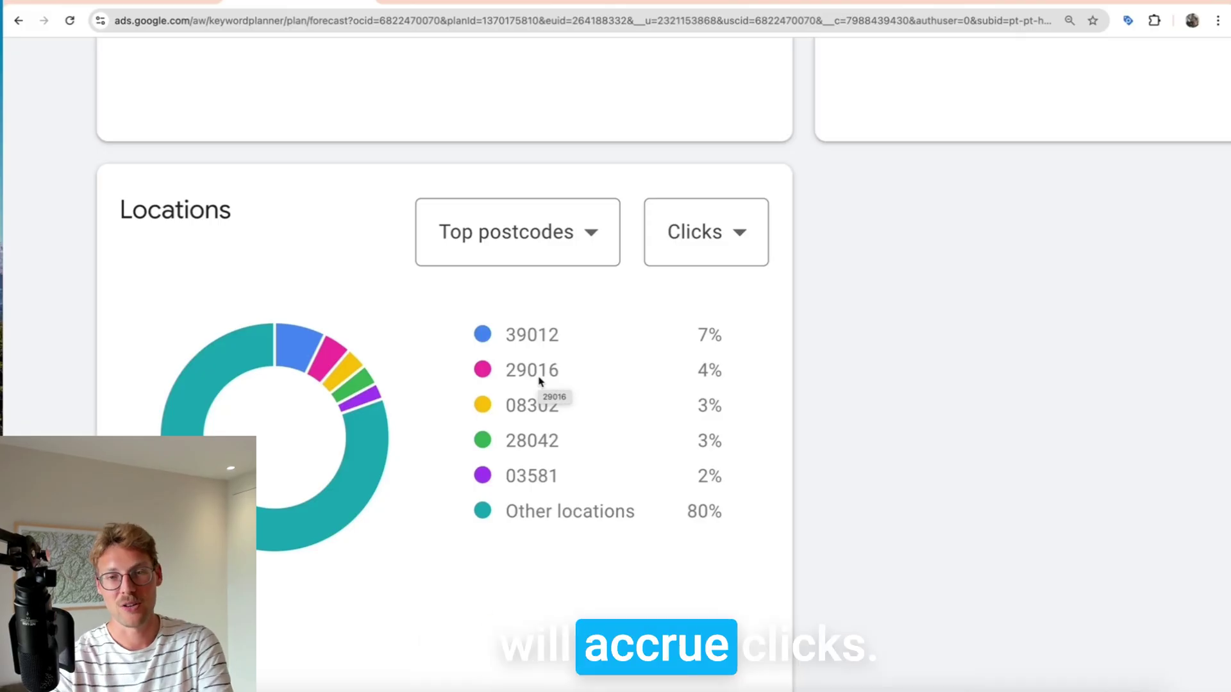
# Remove Spain from the keyword plan's targeted locations so it covers all locations, and save.
pyautogui.hotkey('ctrl', '-')
pyautogui.hotkey('ctrl', '-')
pyautogui.hotkey('ctrl', '-')
pyautogui.hotkey('ctrl', '-')
pyautogui.hotkey('ctrl', '-')
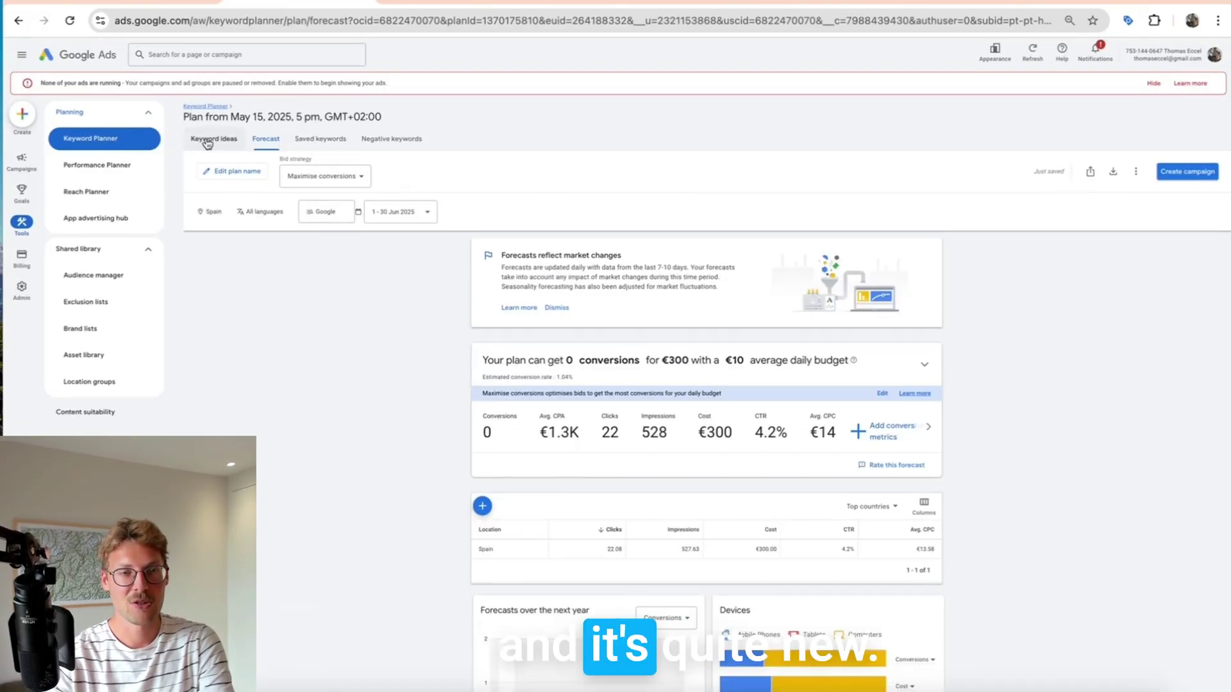
pyautogui.hotkey('ctrl', '0')
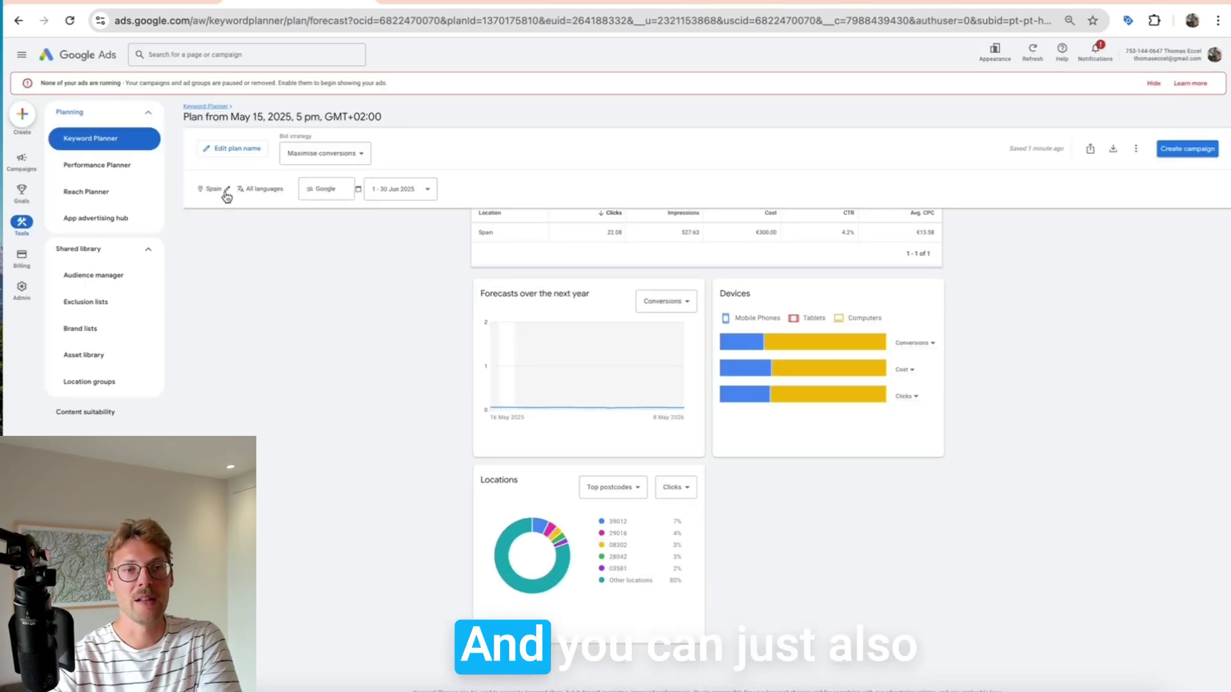
pyautogui.click(226, 192)
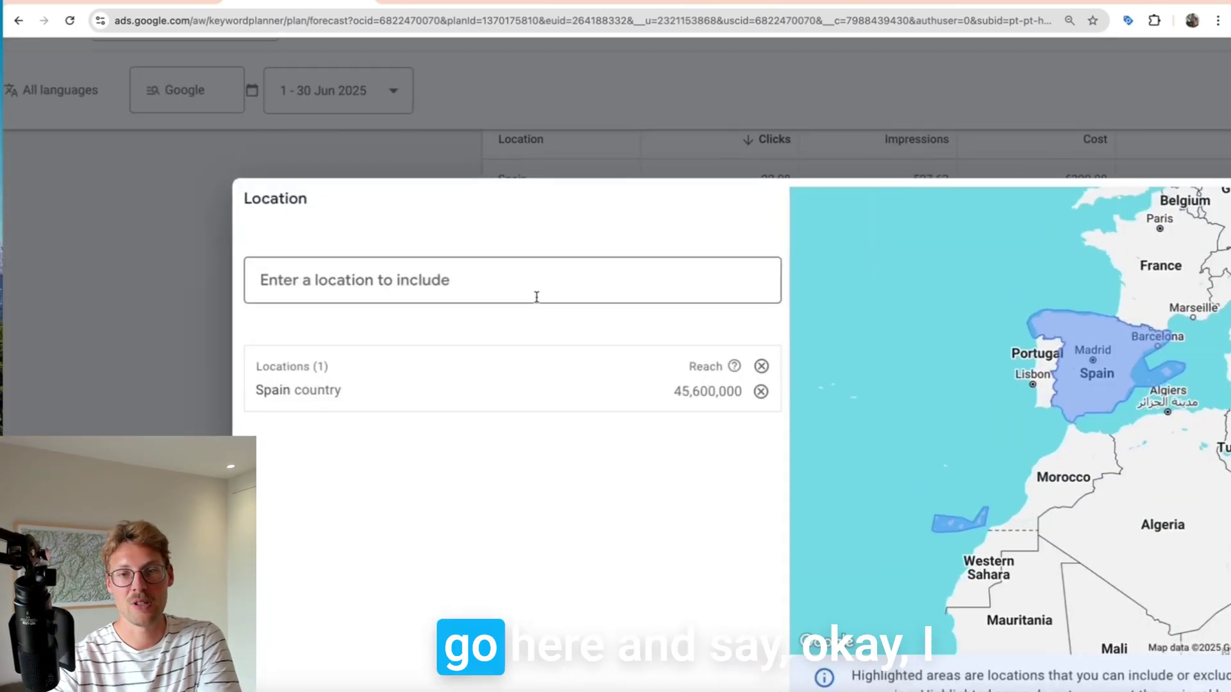
pyautogui.click(607, 338)
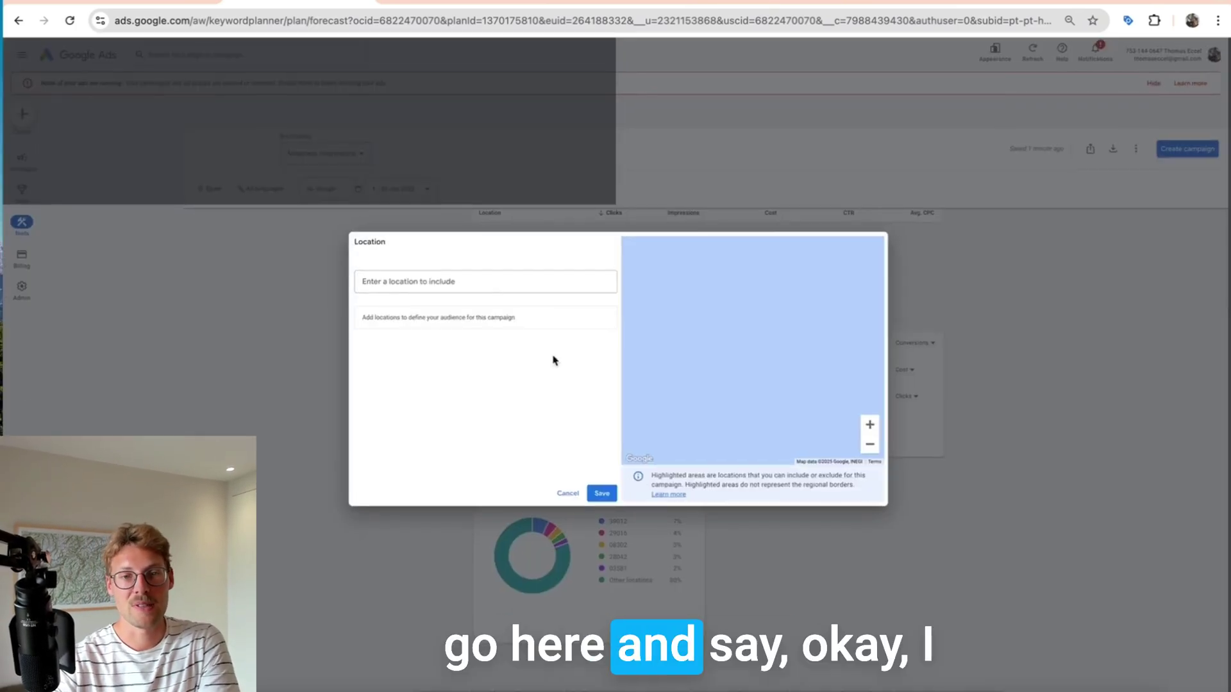
pyautogui.click(601, 492)
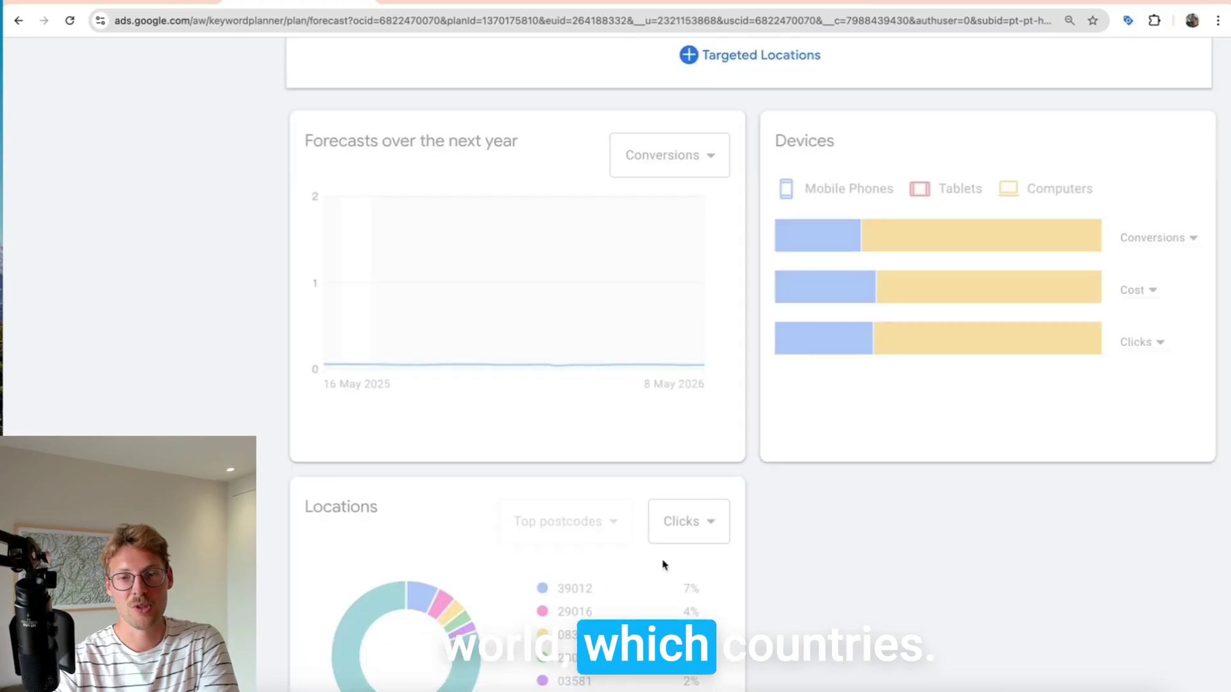
# Examine the worldwide clicks forecast by top countries and the updated plan forecast.
pyautogui.scroll(-2, 662, 564)
pyautogui.click(560, 420)
pyautogui.click(564, 430)
pyautogui.scroll(3, 568, 524)
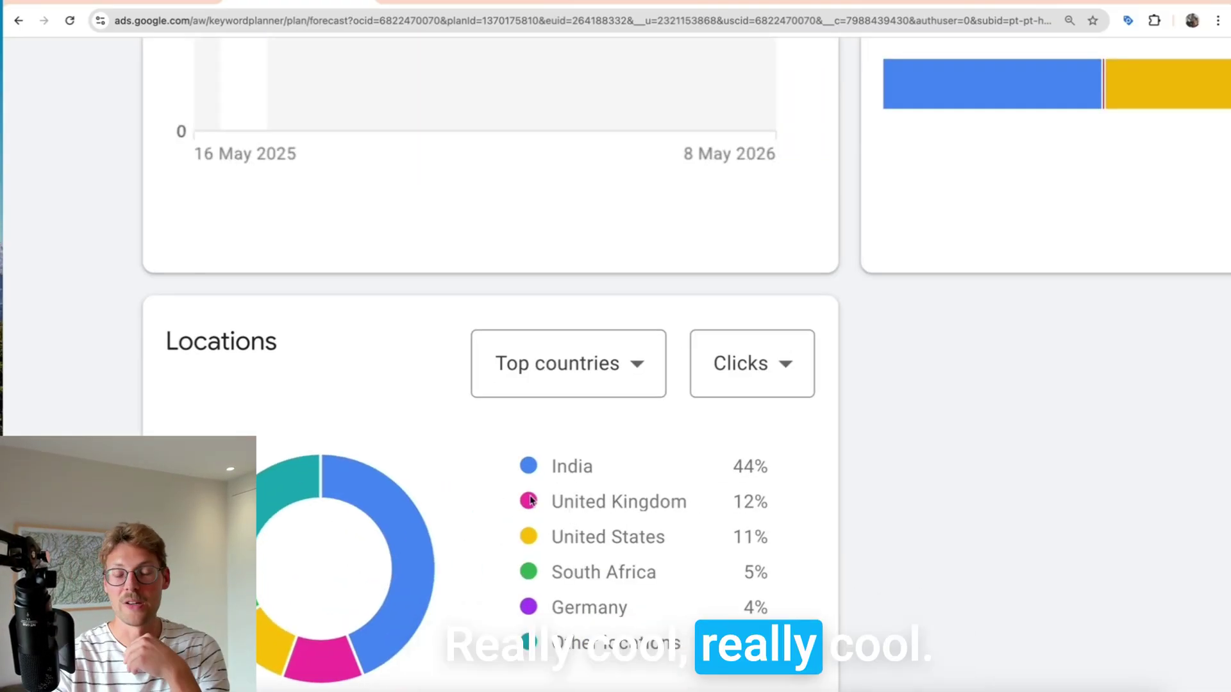
pyautogui.scroll(-3, 529, 500)
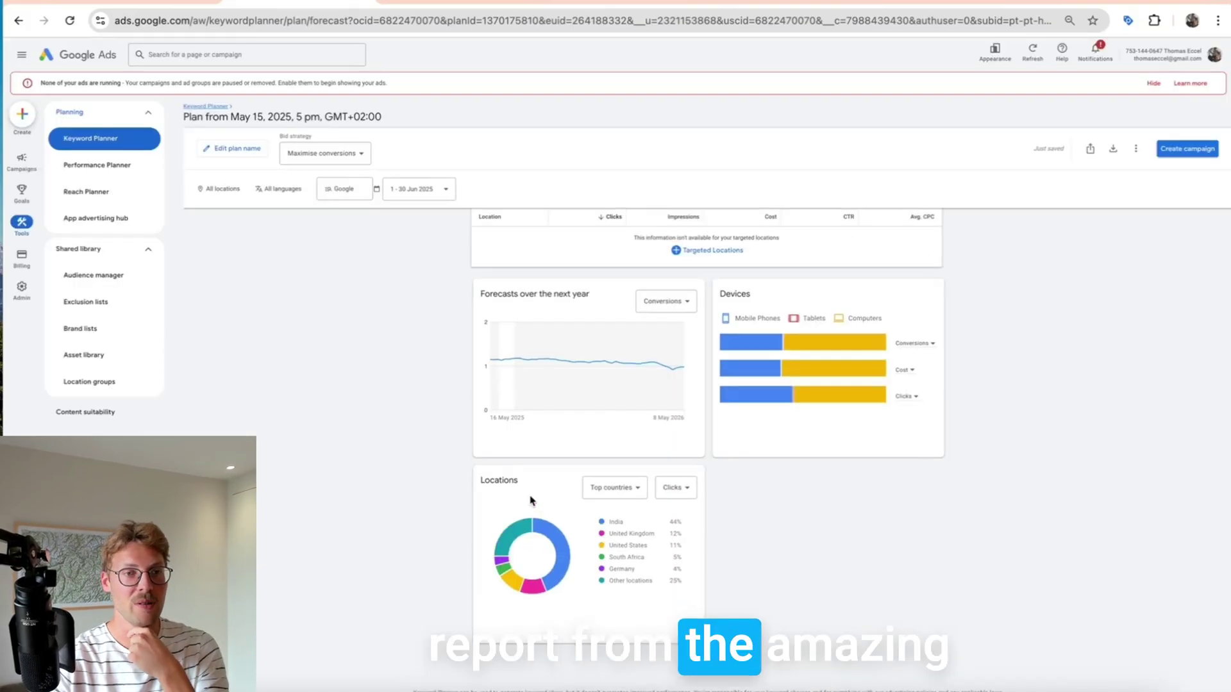
pyautogui.scroll(5, 283, 256)
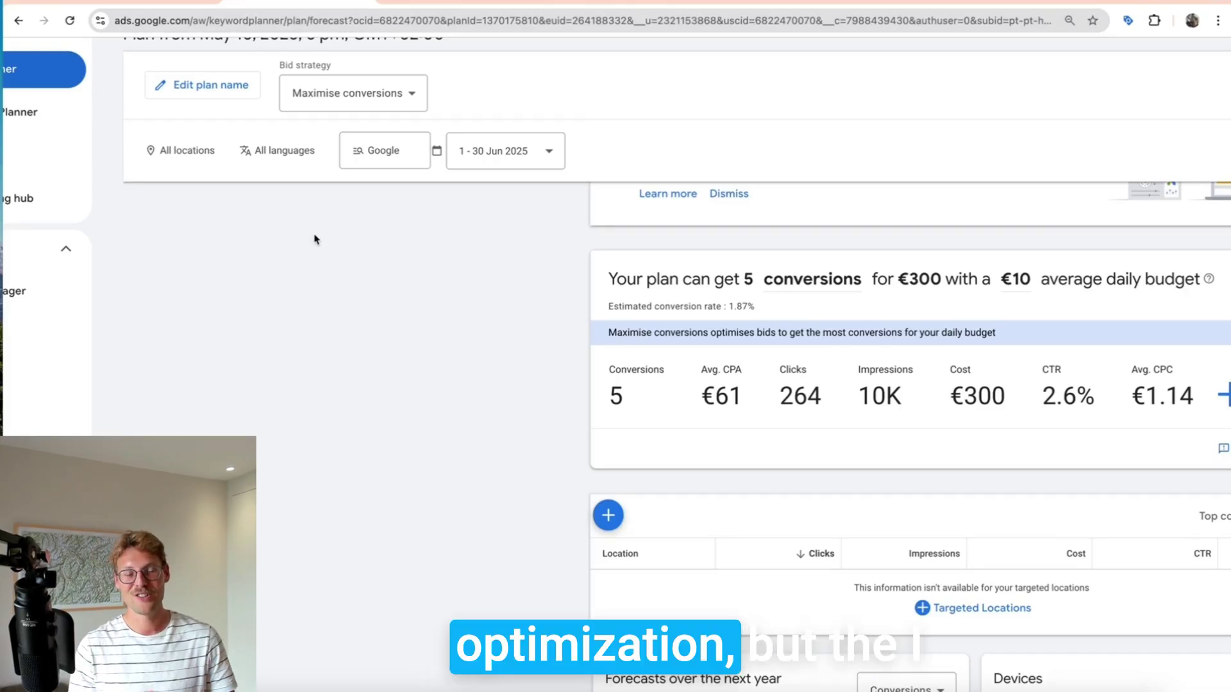
# Switch the Google Ads interface to German by adding "hl=de&" right after the question mark in the page URL and loading it.
pyautogui.doubleClick(361, 22)
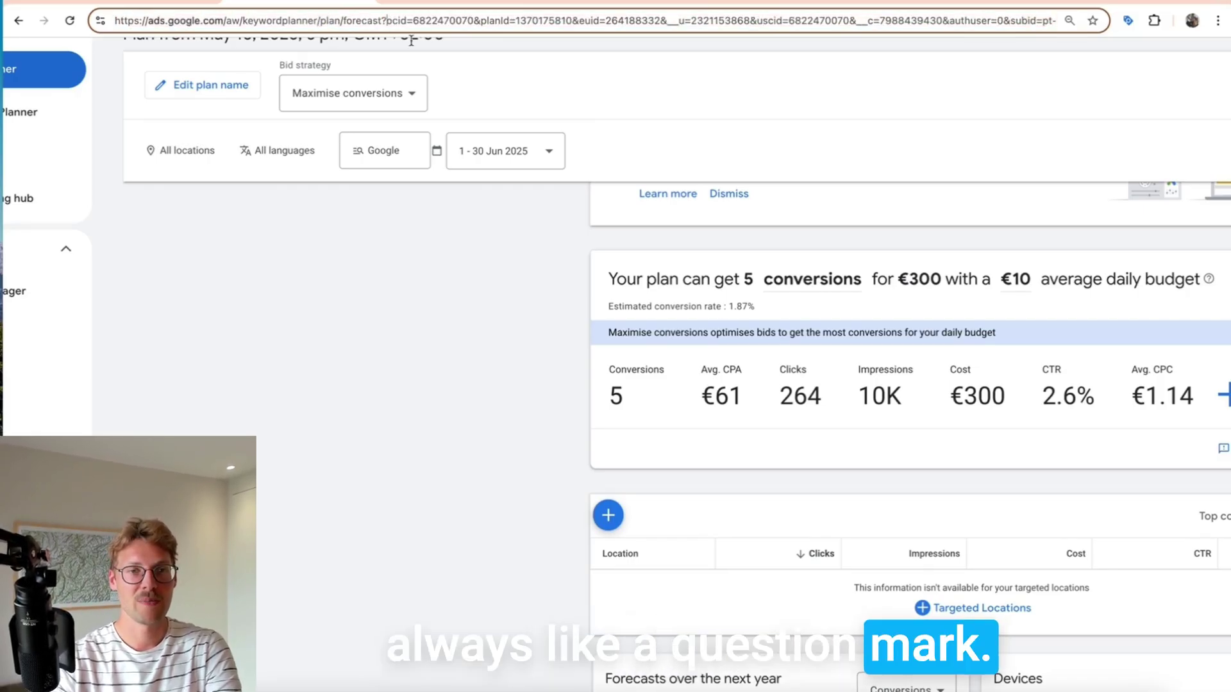
pyautogui.write('hl')
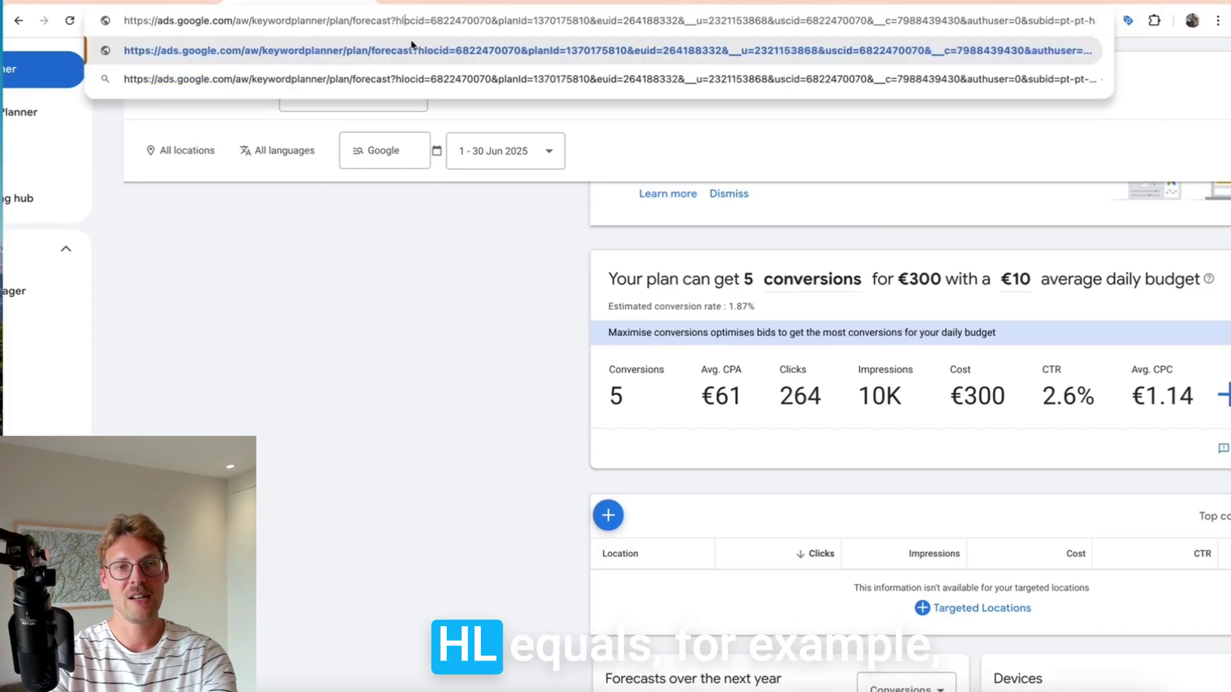
pyautogui.write('=')
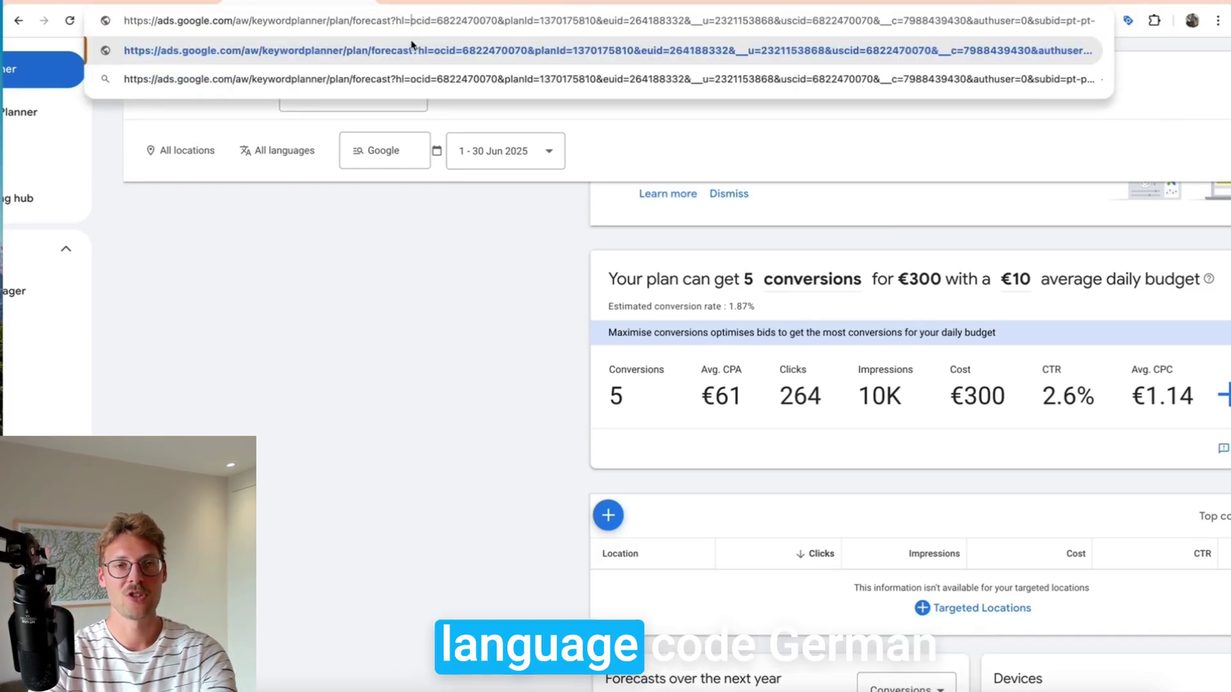
pyautogui.write('de')
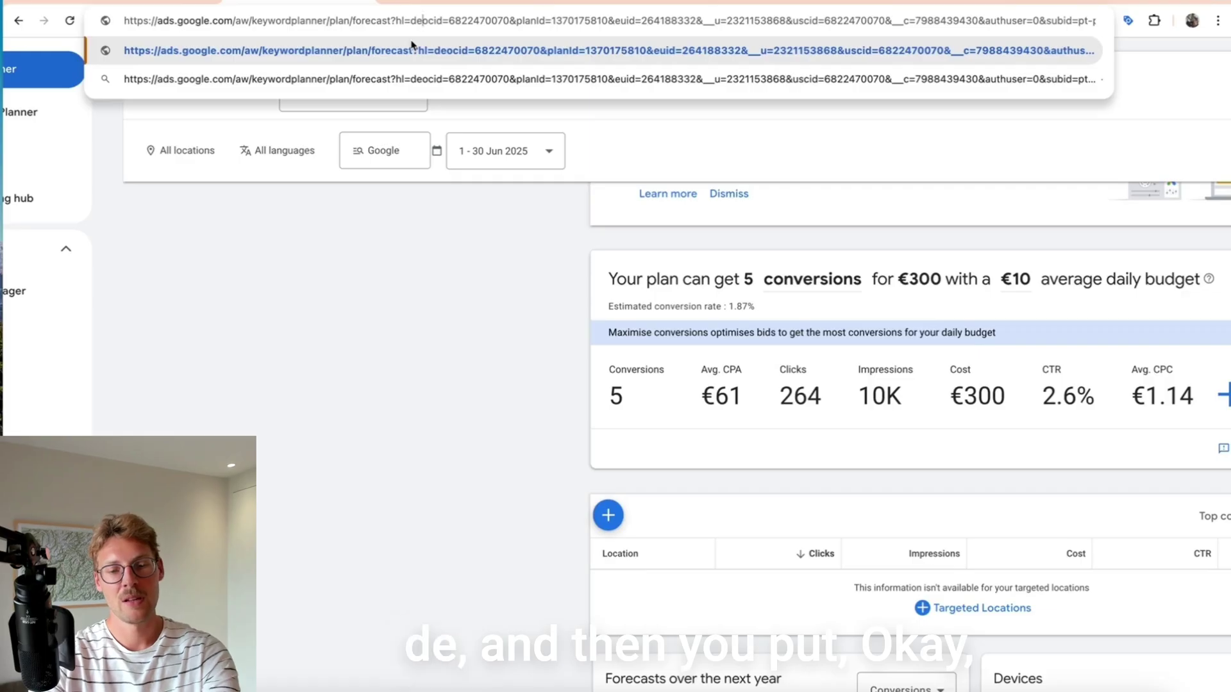
pyautogui.write('&')
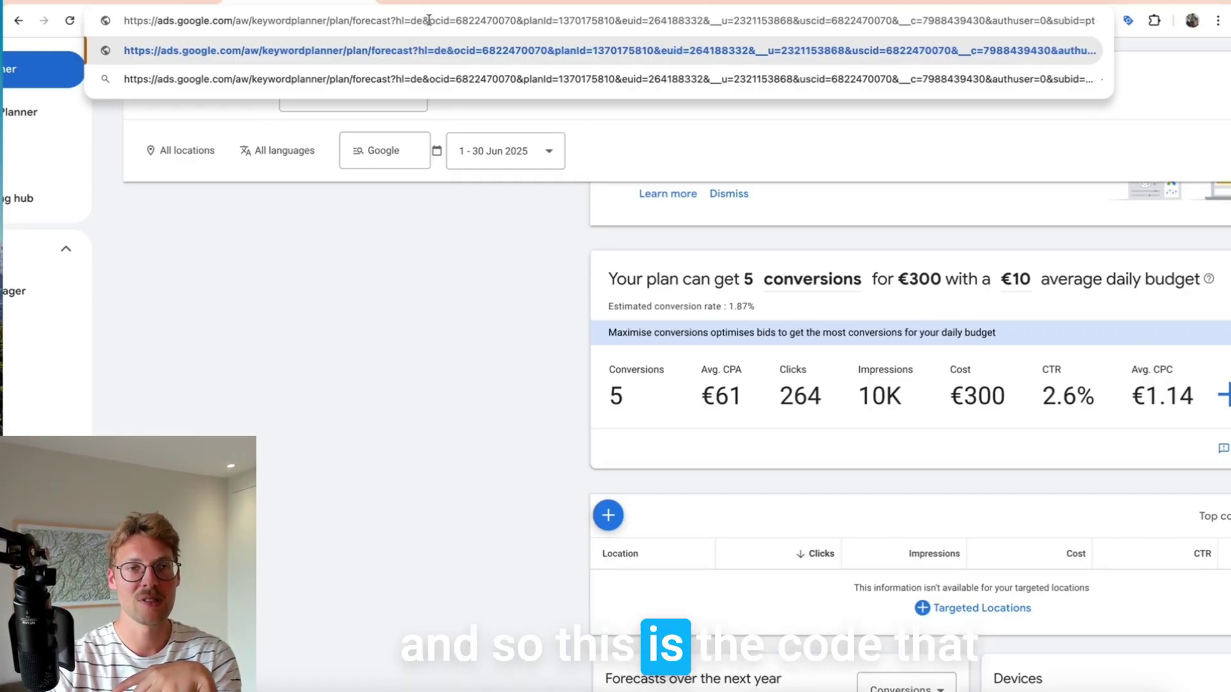
pyautogui.moveTo(428, 20); pyautogui.dragTo(396, 23)
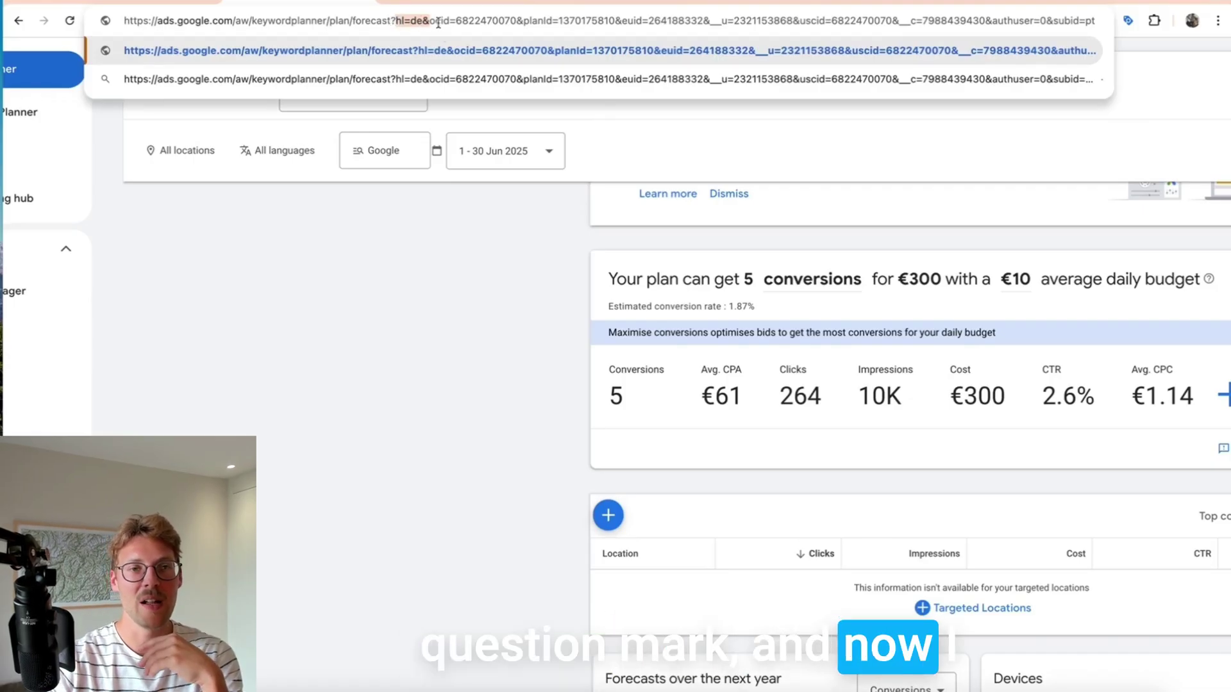
pyautogui.press('Return')
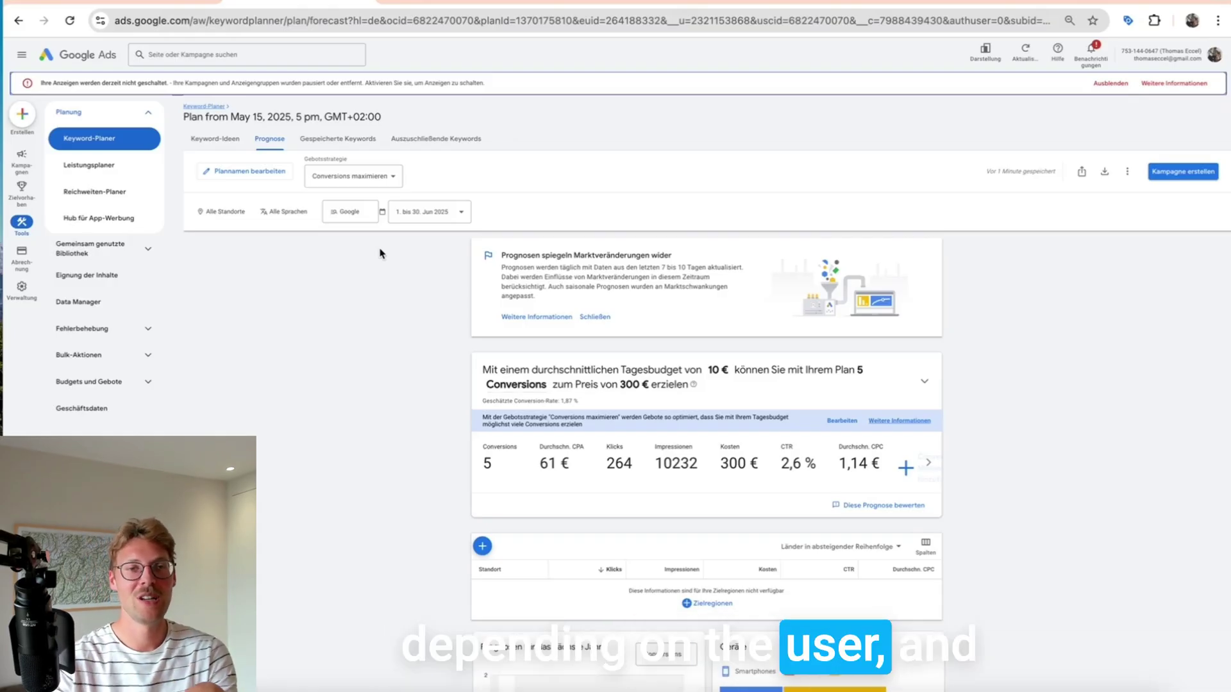
# Switch the interface to Italian by changing the language code in the page URL to "it" and reloading.
pyautogui.click(376, 20)
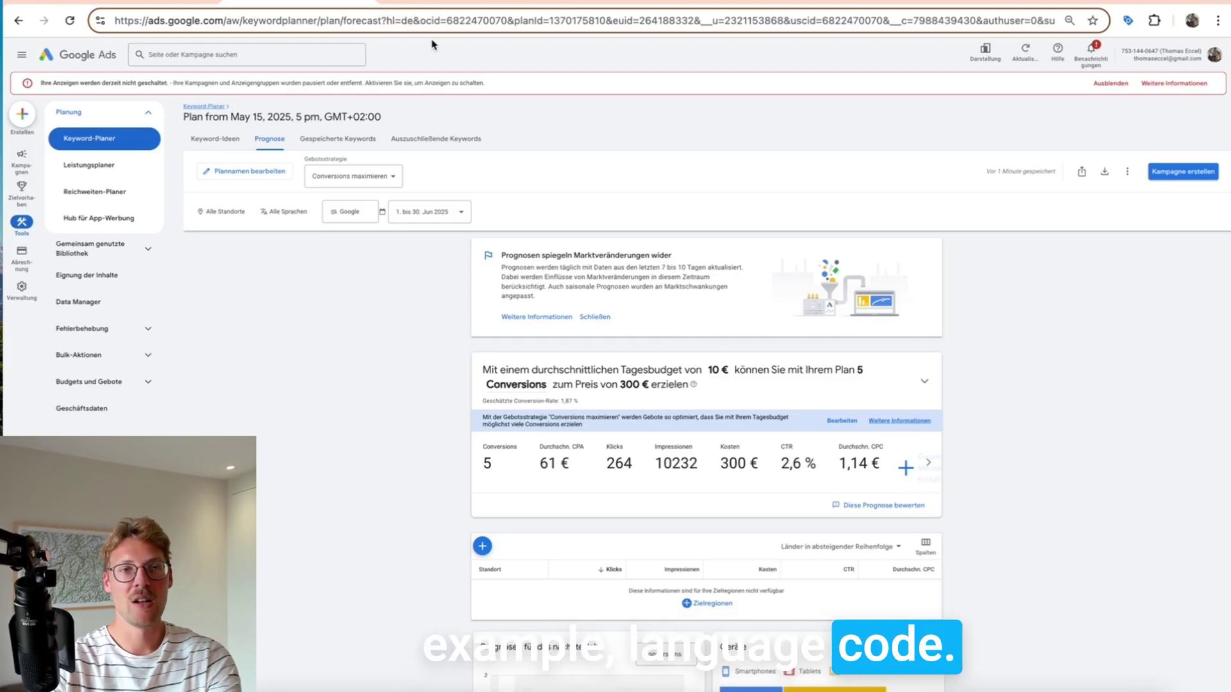
pyautogui.press('BackSpace')
pyautogui.press('BackSpace')
pyautogui.write('it')
pyautogui.press('Return')
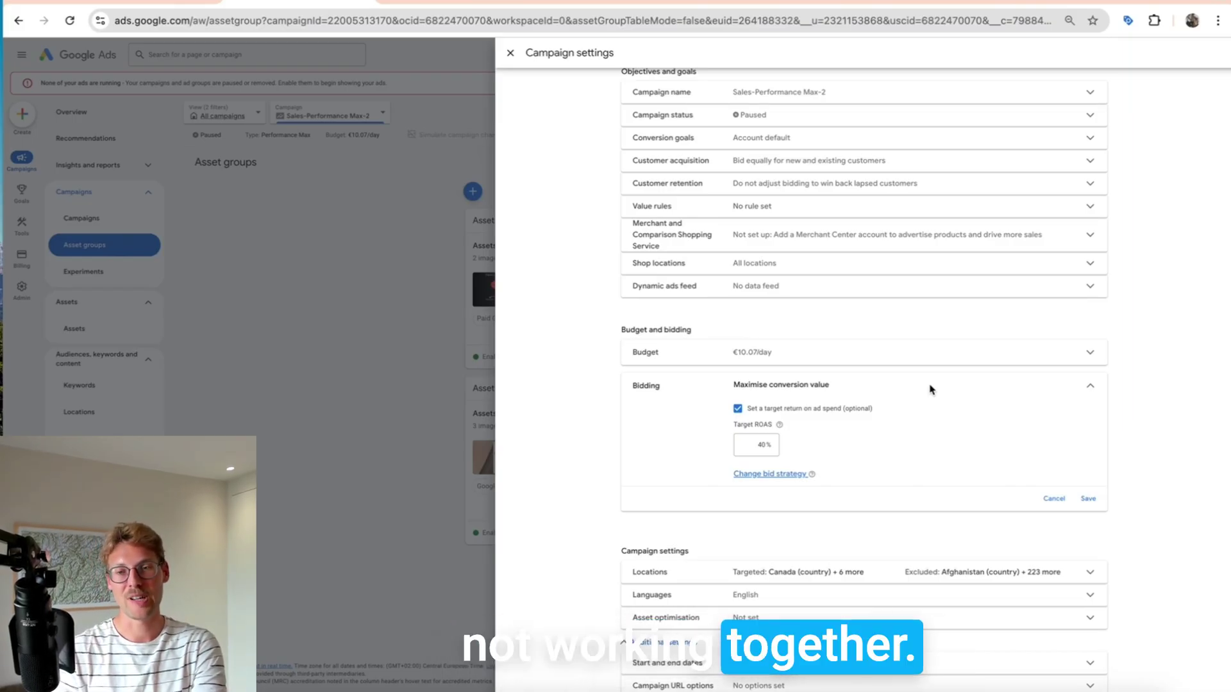
# Collapse the bidding setting, close the Performance Max campaign settings and open the account's bid strategies.
pyautogui.click(711, 388)
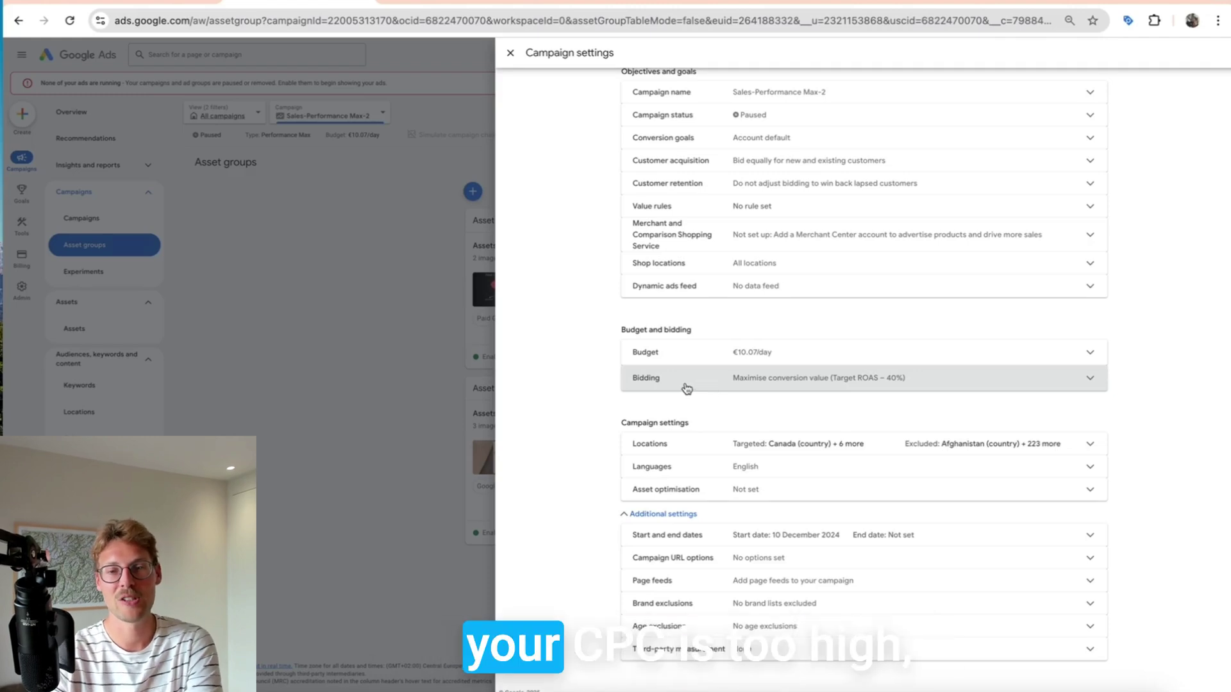
pyautogui.click(511, 54)
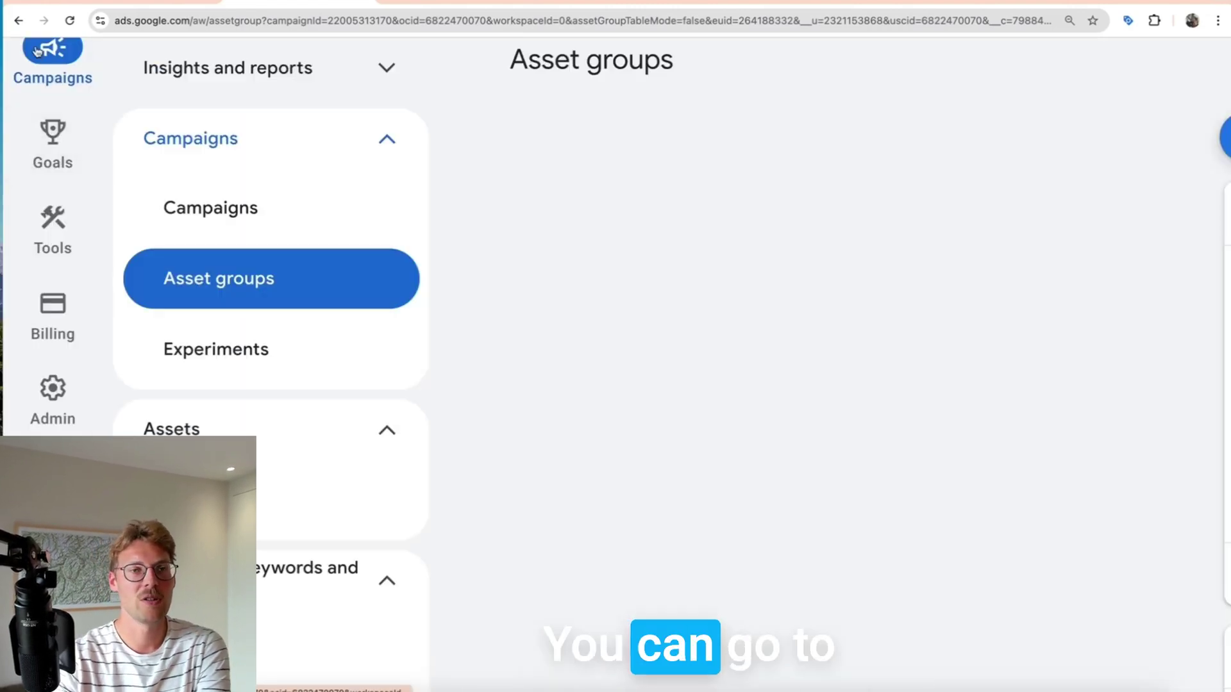
pyautogui.moveTo(62, 254)
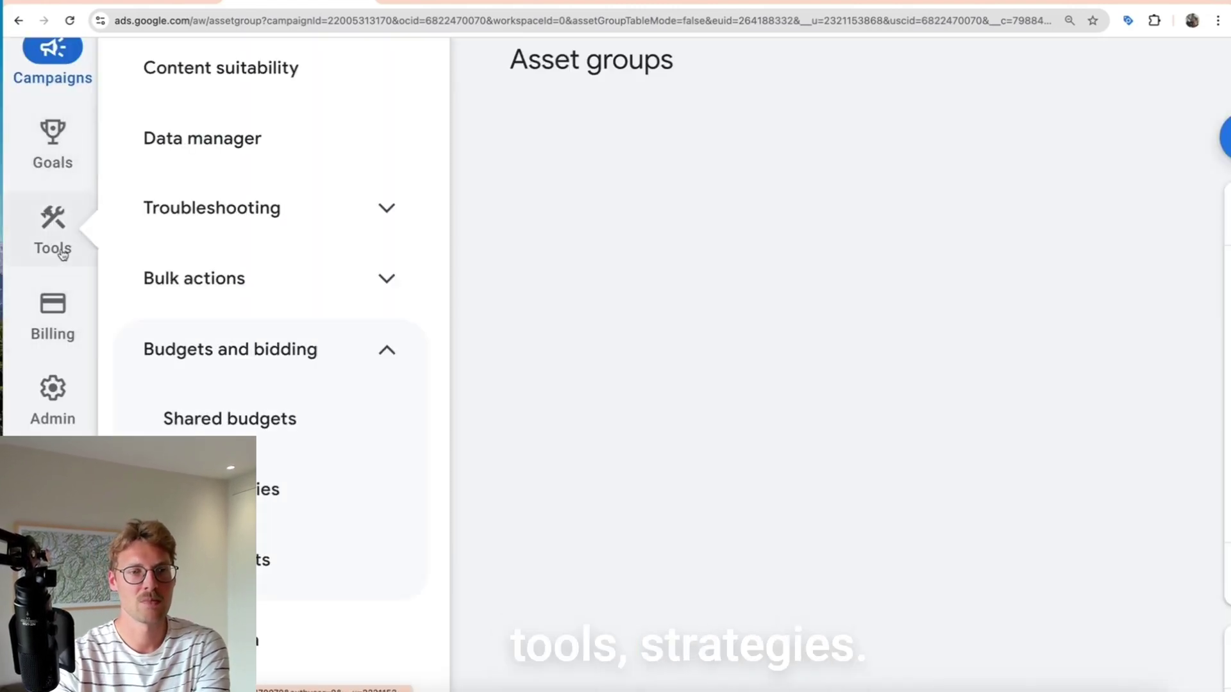
pyautogui.click(278, 506)
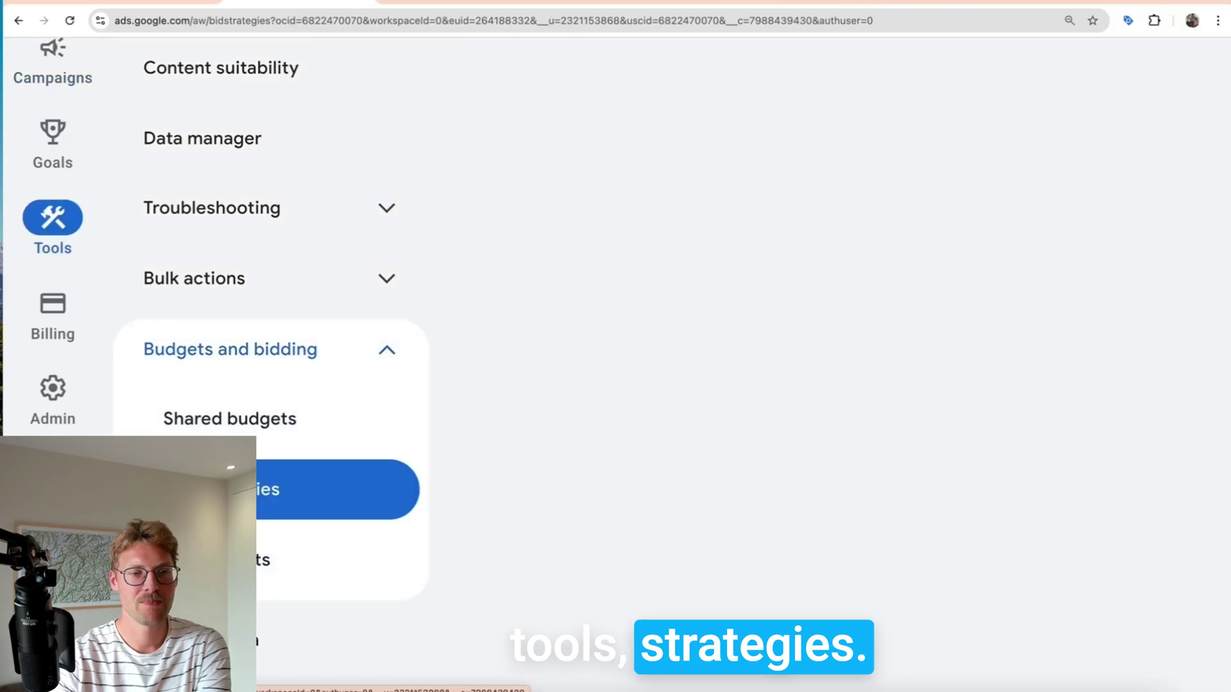
# Start a Target ROAS portfolio bid strategy named "PMax campaign A" and fill in its target ROAS percentage.
pyautogui.click(244, 233)
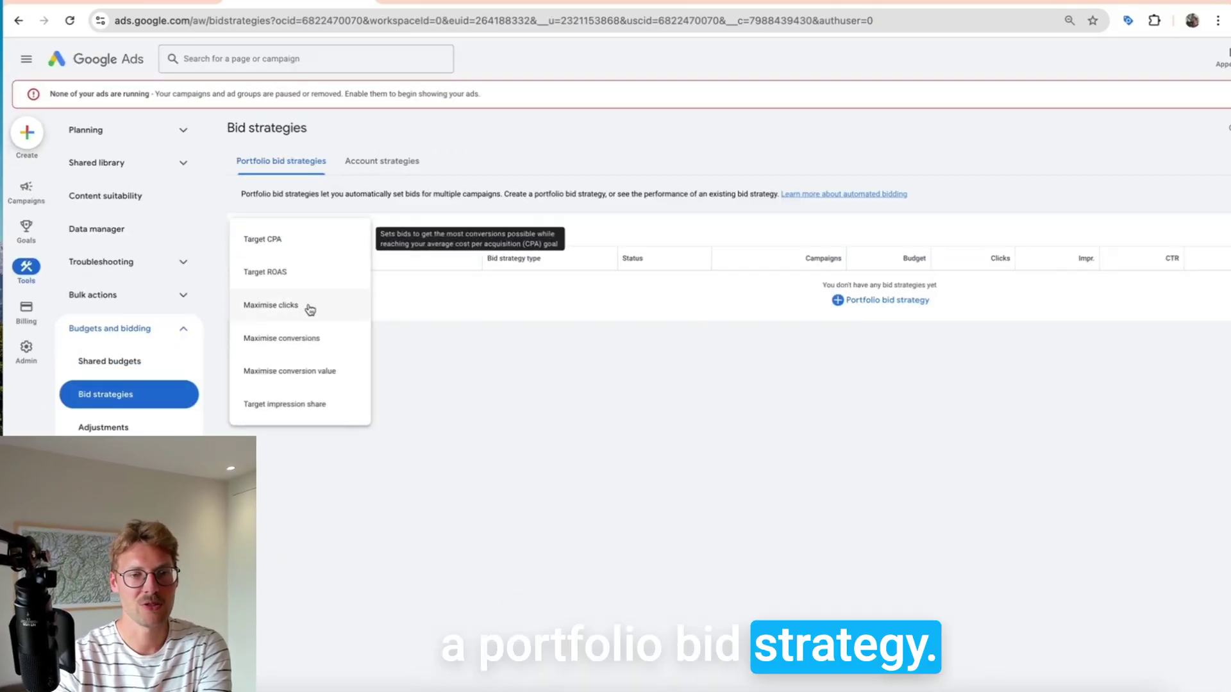
pyautogui.click(299, 276)
pyautogui.click(327, 230)
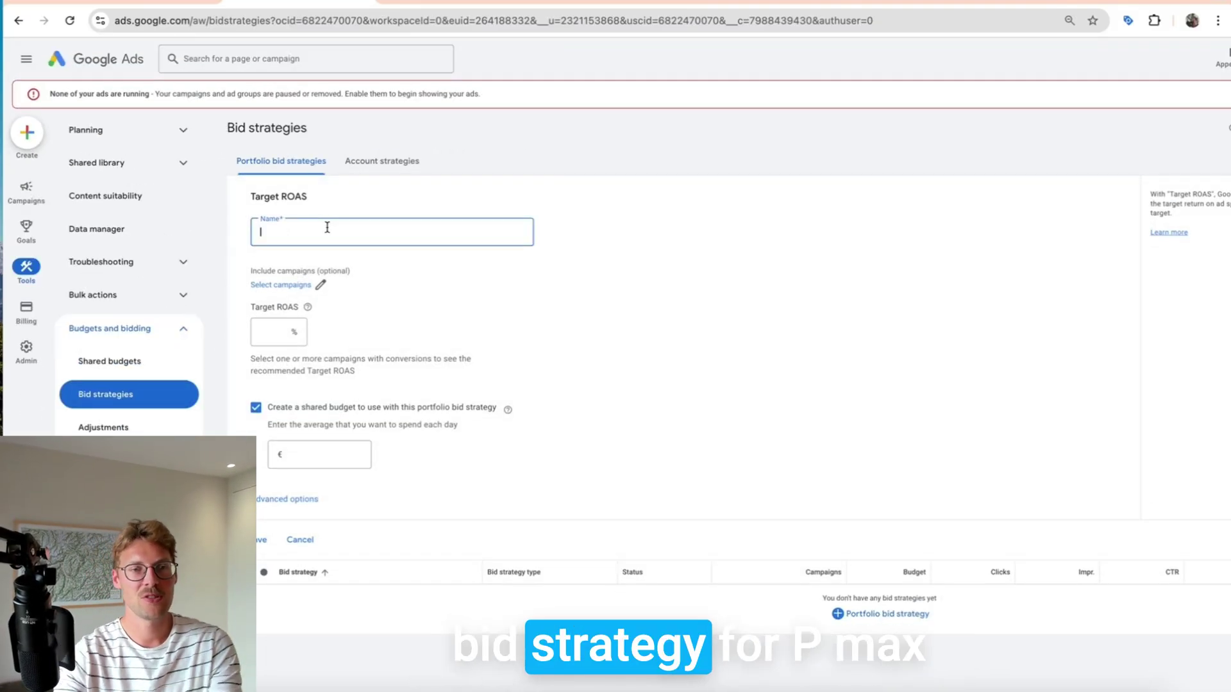
pyautogui.write('PMa')
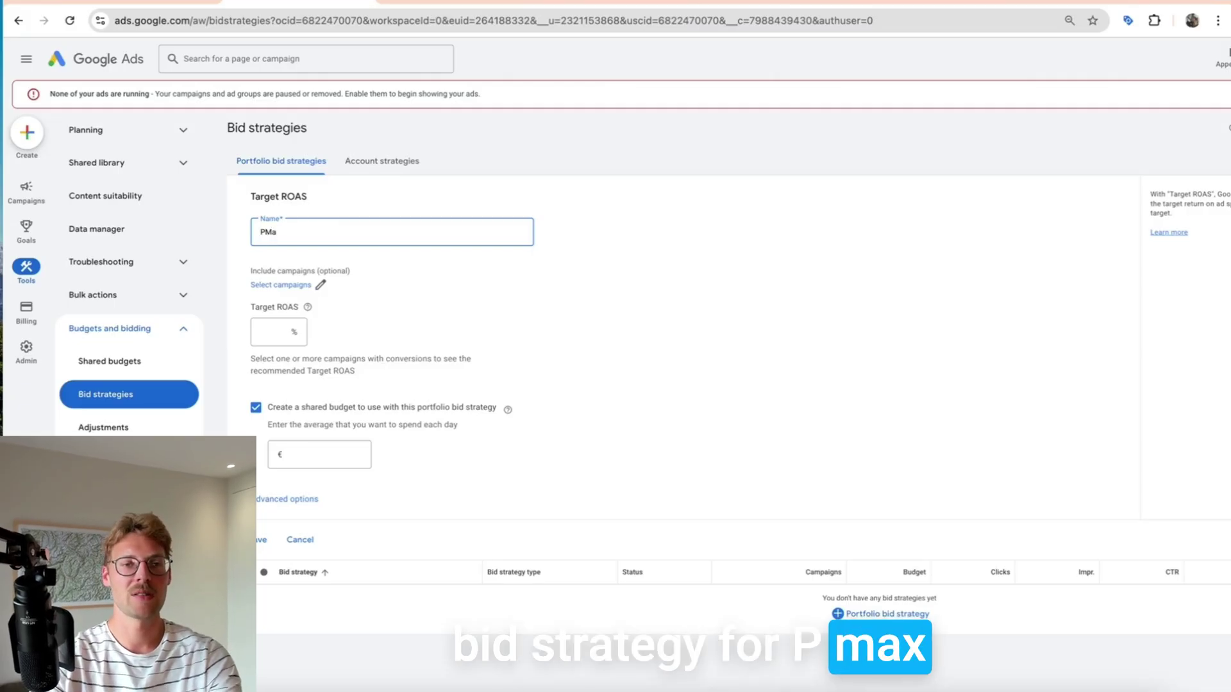
pyautogui.write('x campaign')
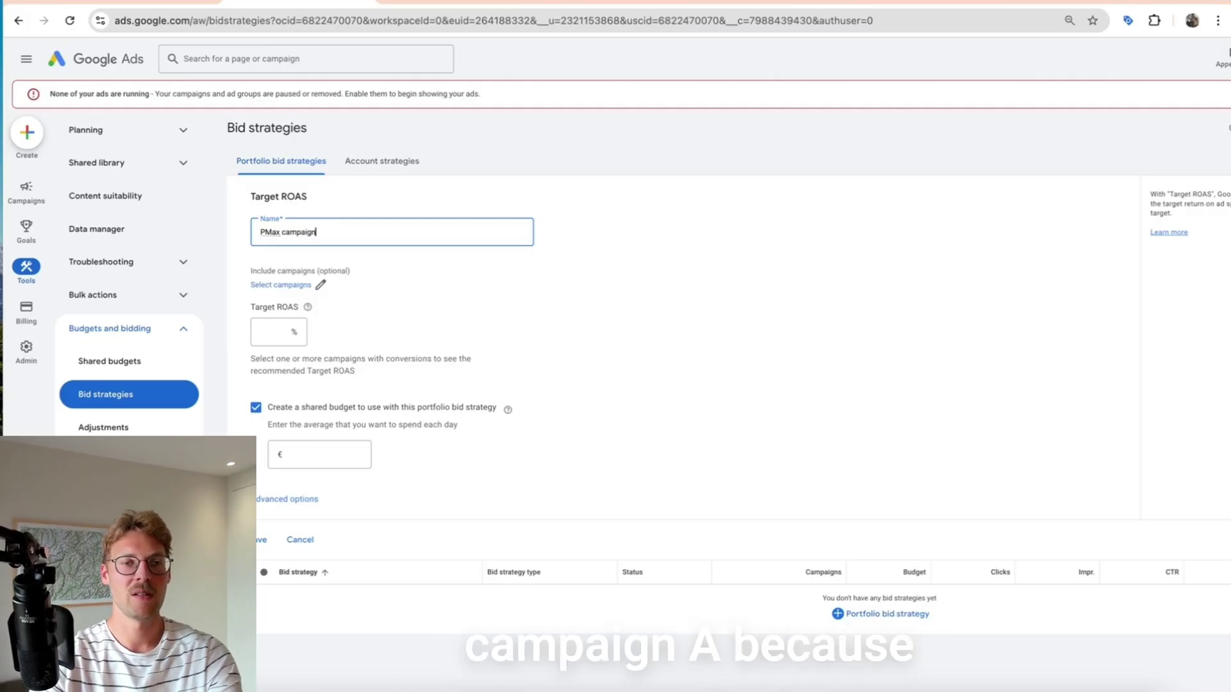
pyautogui.write(' A')
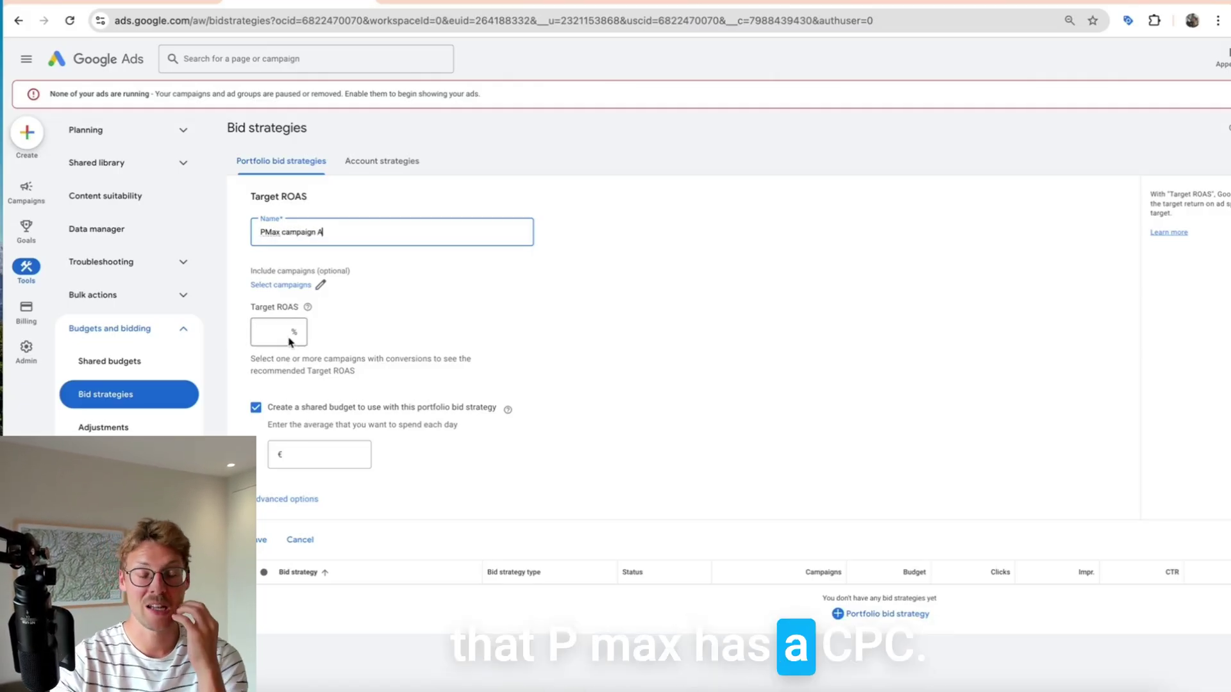
pyautogui.click(286, 334)
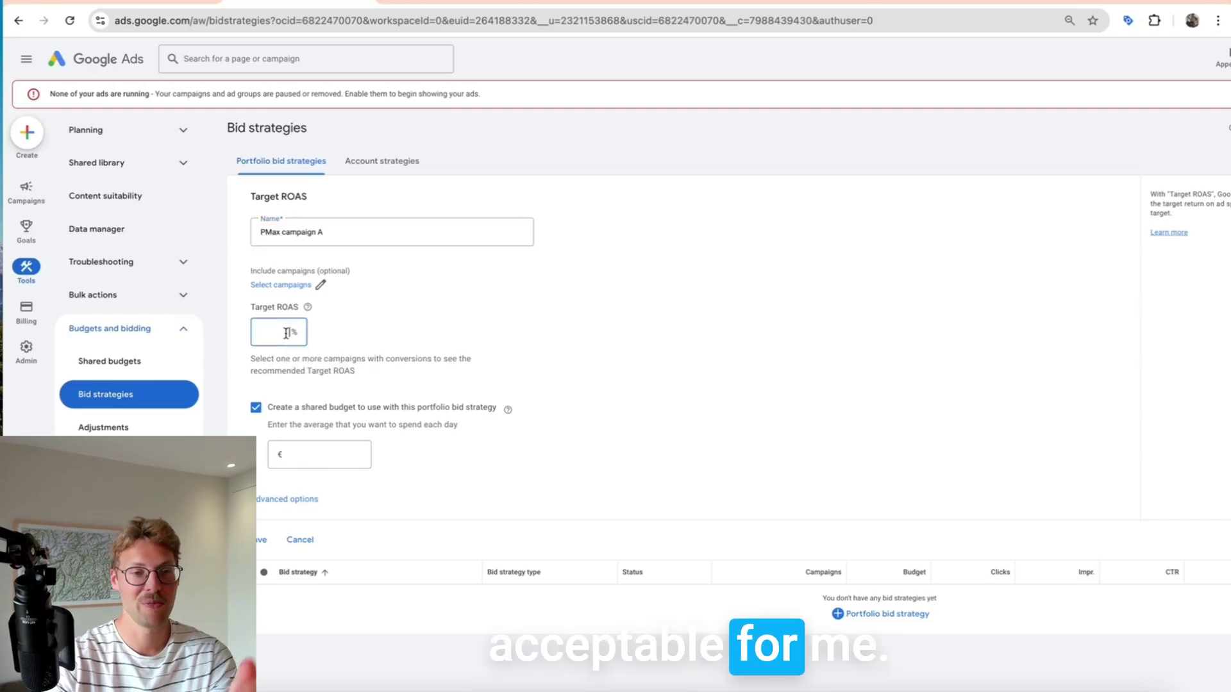
pyautogui.write('40')
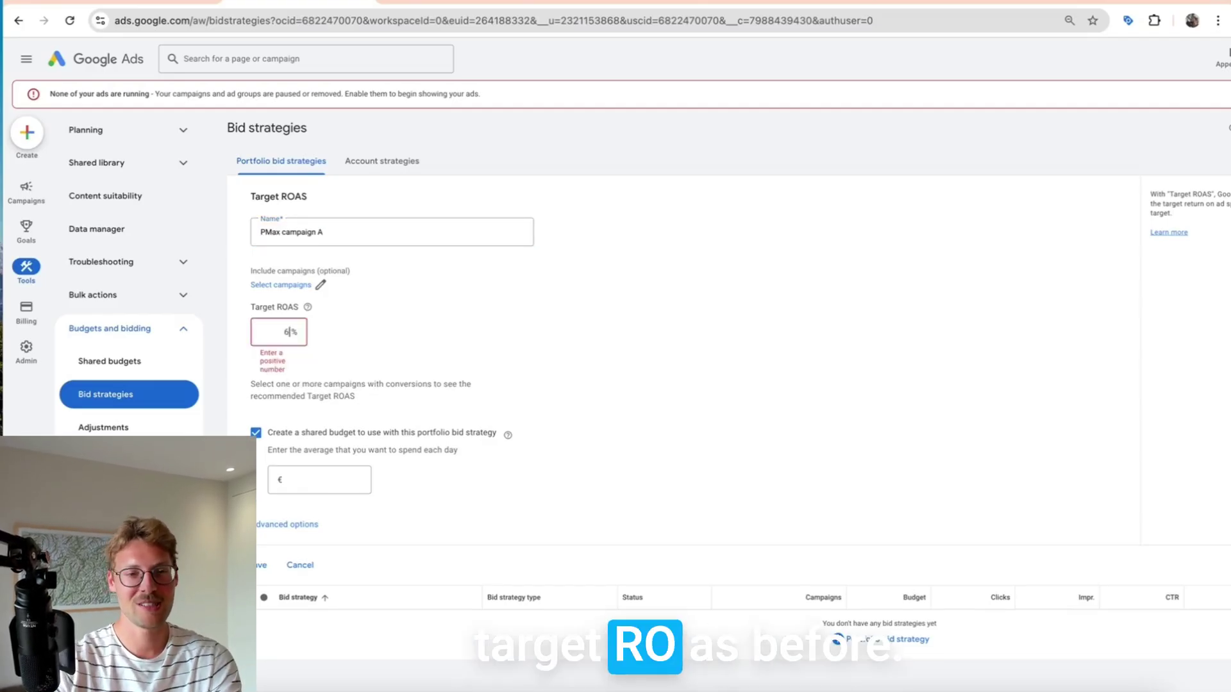
# In the strategy's advanced options, set the minimum bid limit to €0.10 and the maximum bid limit to €1.00.
pyautogui.scroll(-3, 284, 374)
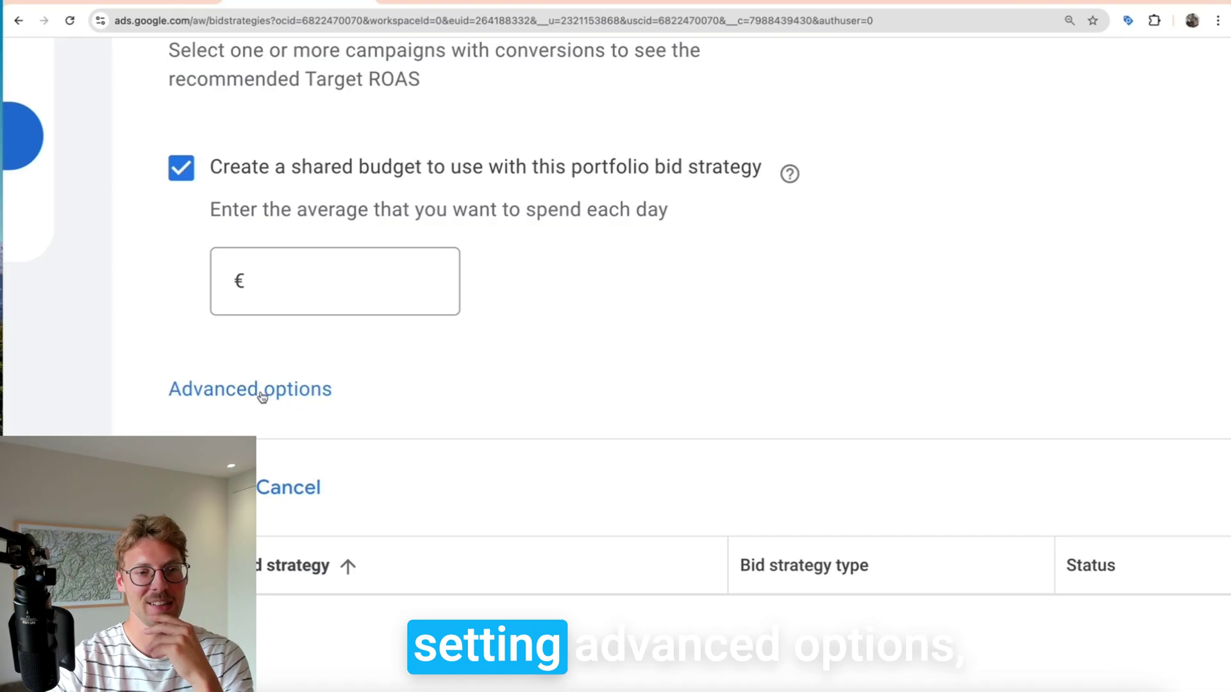
pyautogui.click(262, 396)
pyautogui.scroll(-2, 280, 359)
pyautogui.click(280, 324)
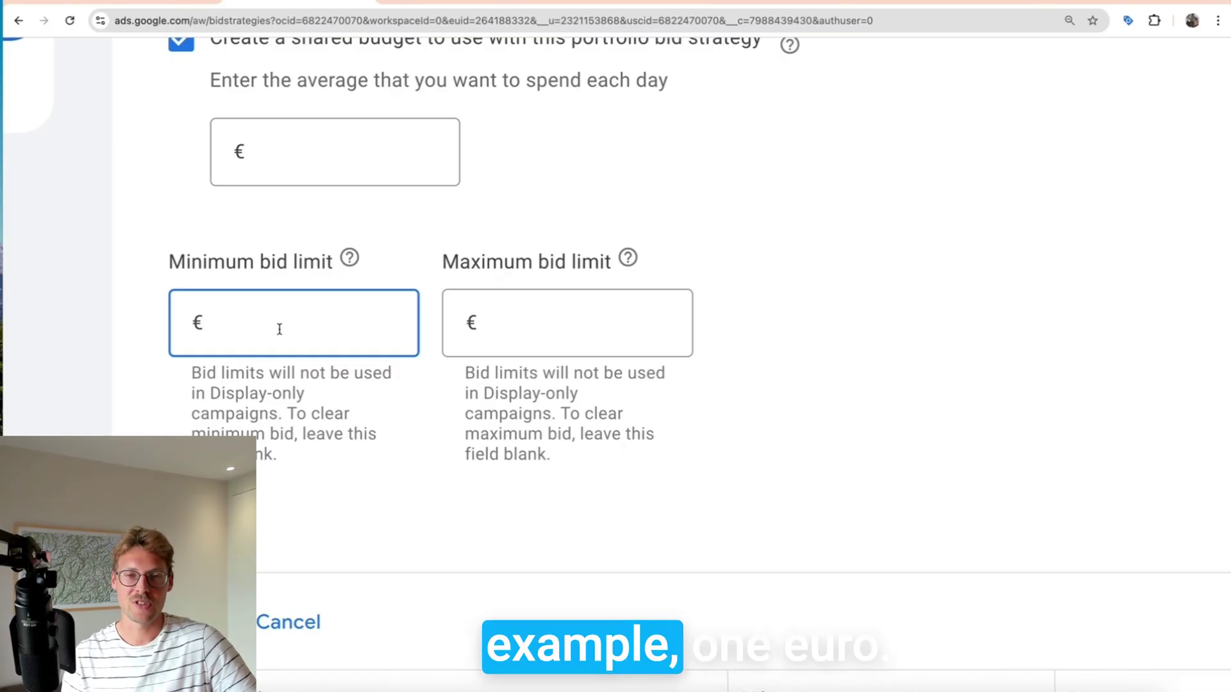
pyautogui.write('0.')
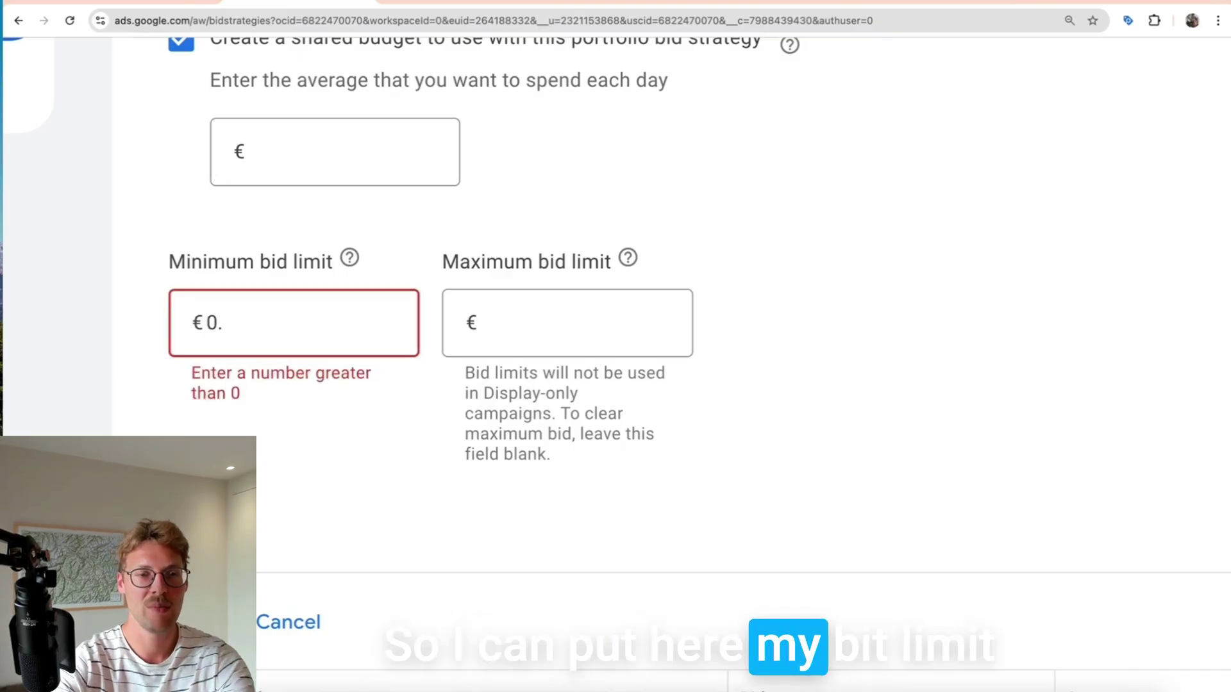
pyautogui.write('10')
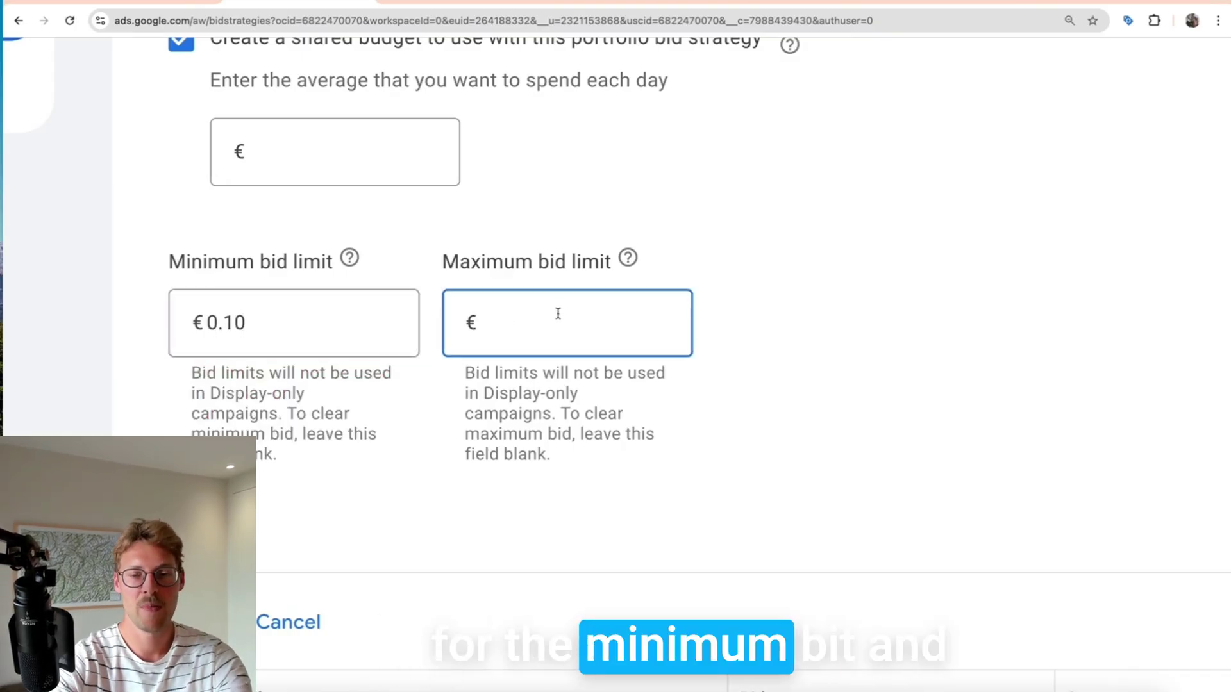
pyautogui.write('1')
pyautogui.click(897, 322)
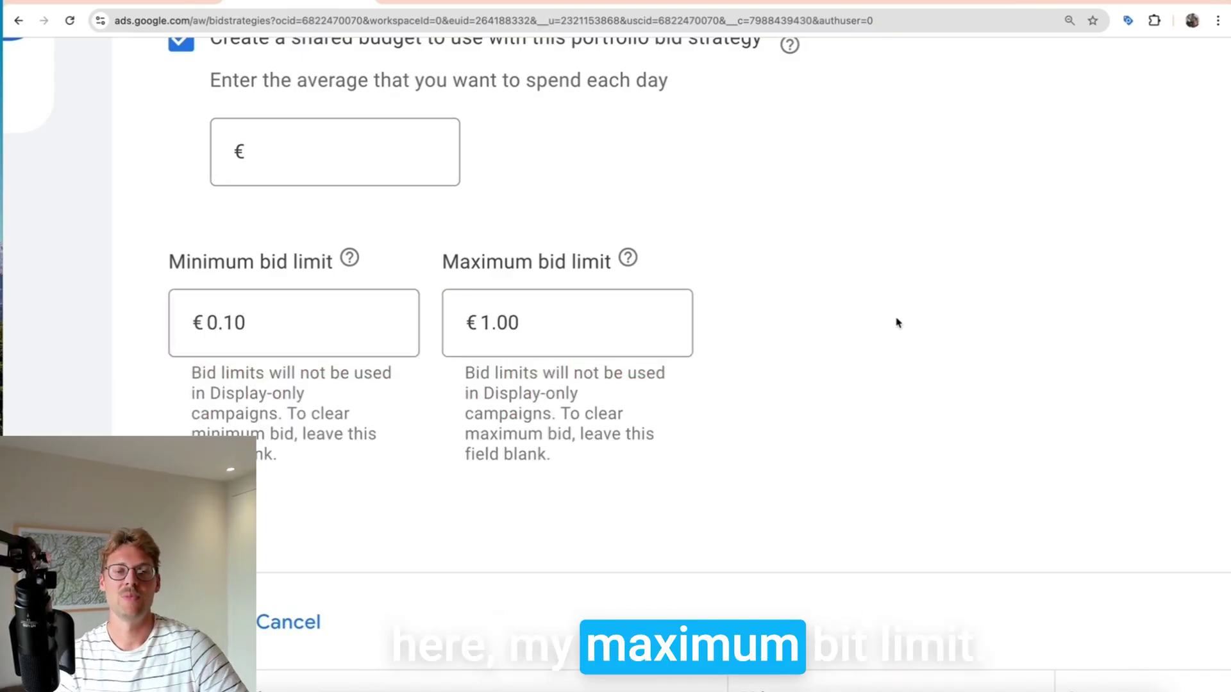